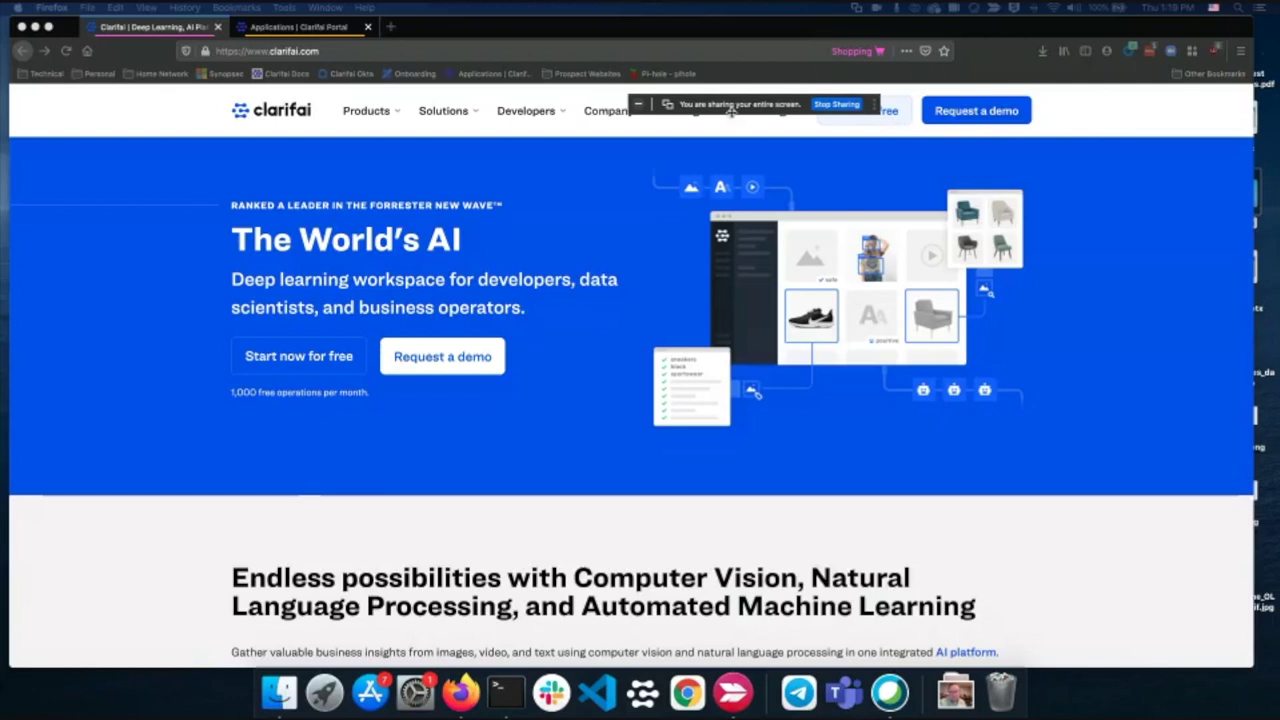
Step: Start a new application in the Clarifai Portal with app ID covid-or-not-covid-app-demo and display name "Do the Lungs have COVID?"
click(304, 30)
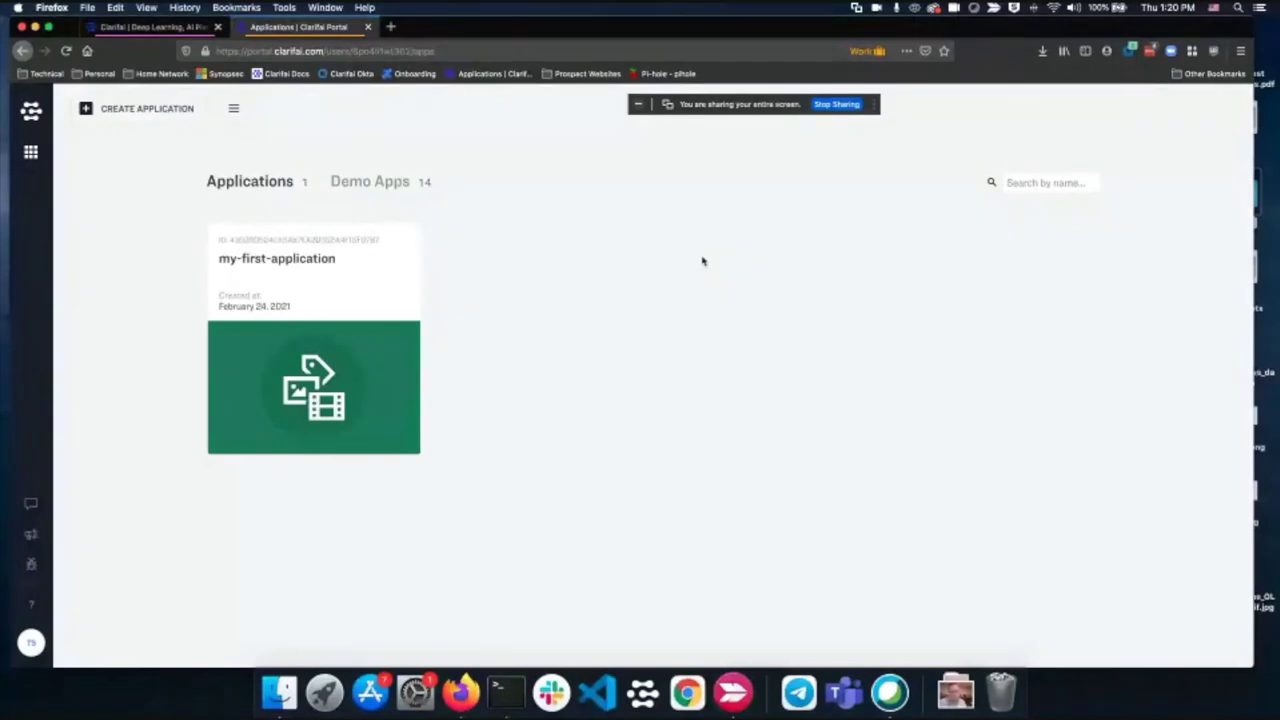
click(142, 119)
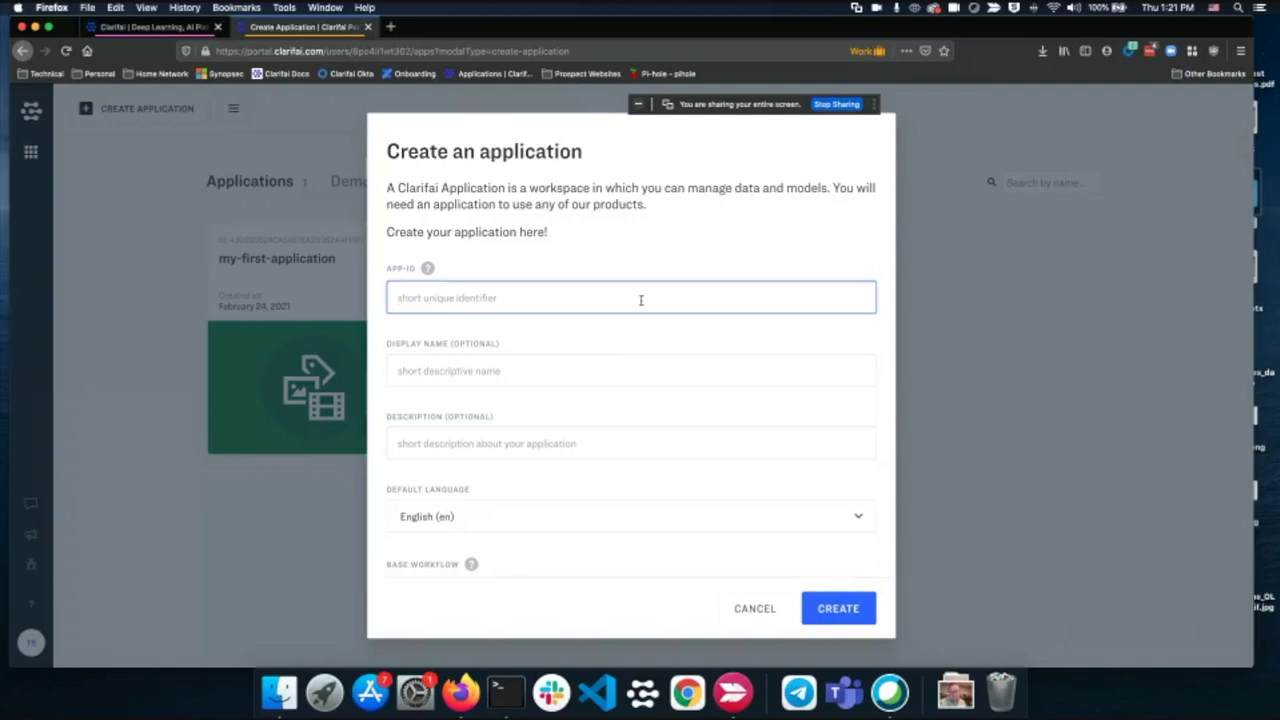
text(covid-c)
text(r-not-covid-app-demo)
click(492, 366)
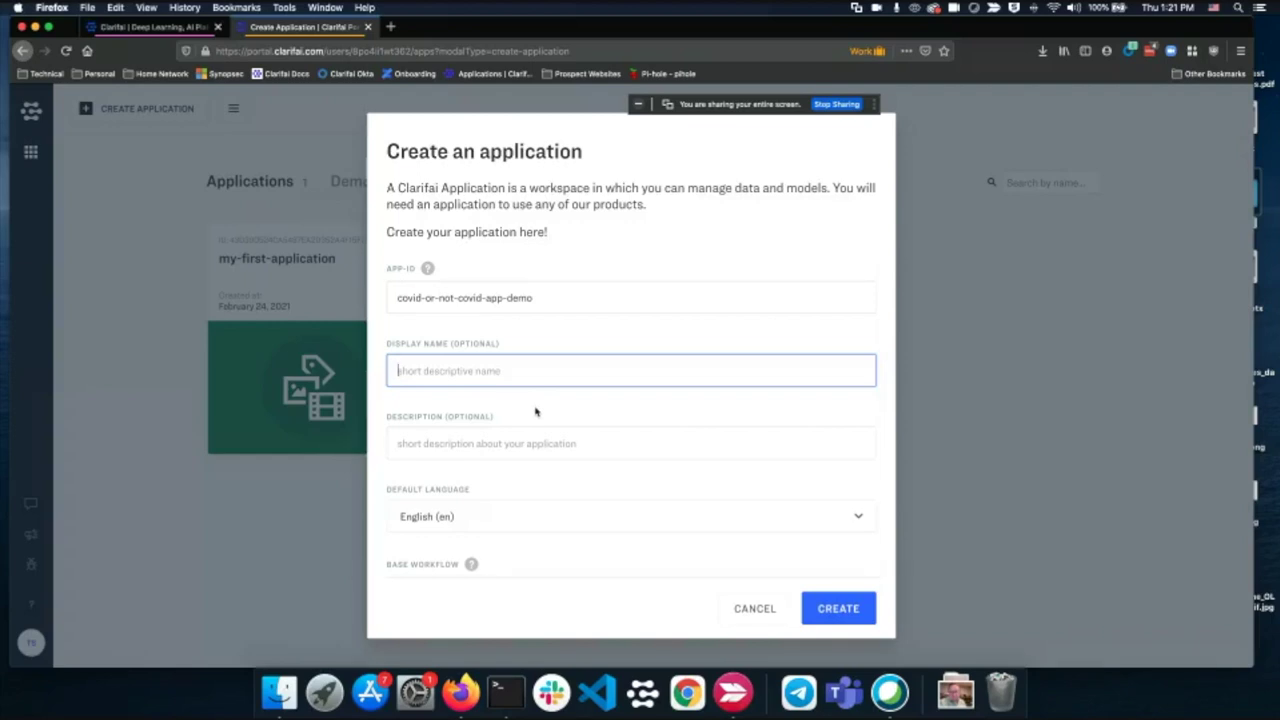
text(Do)
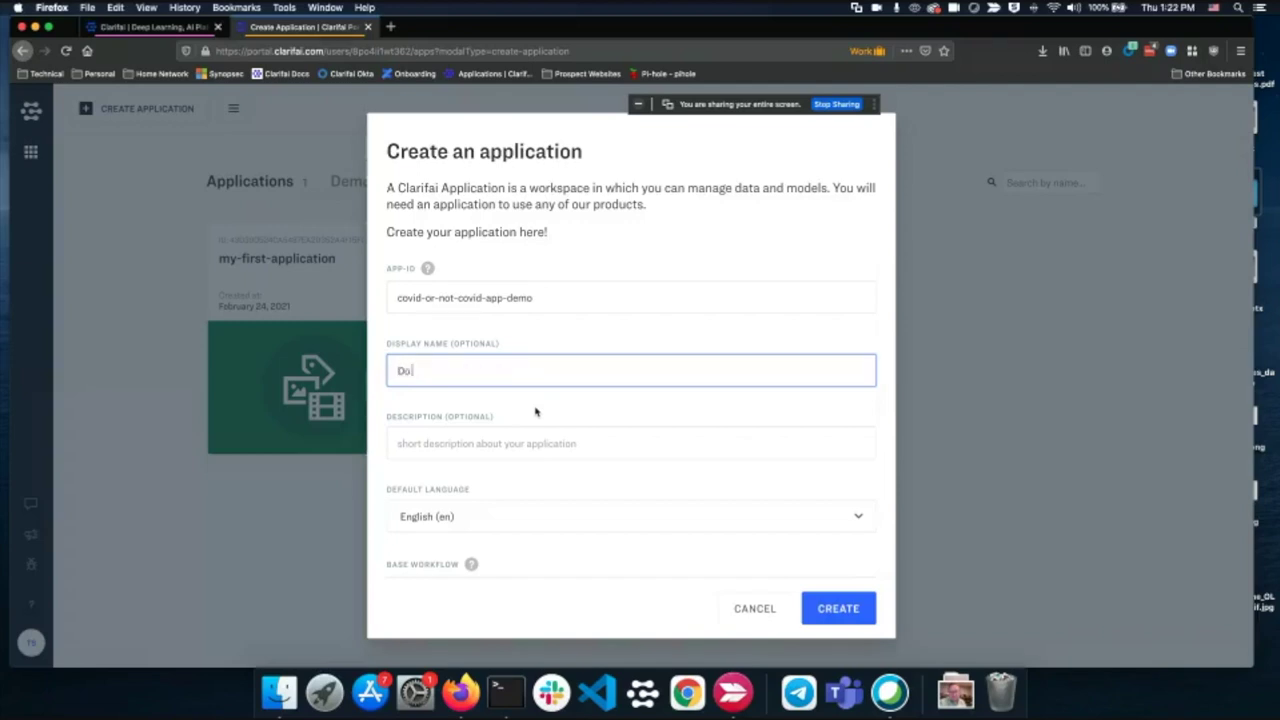
text( the Lungs have COVID?)
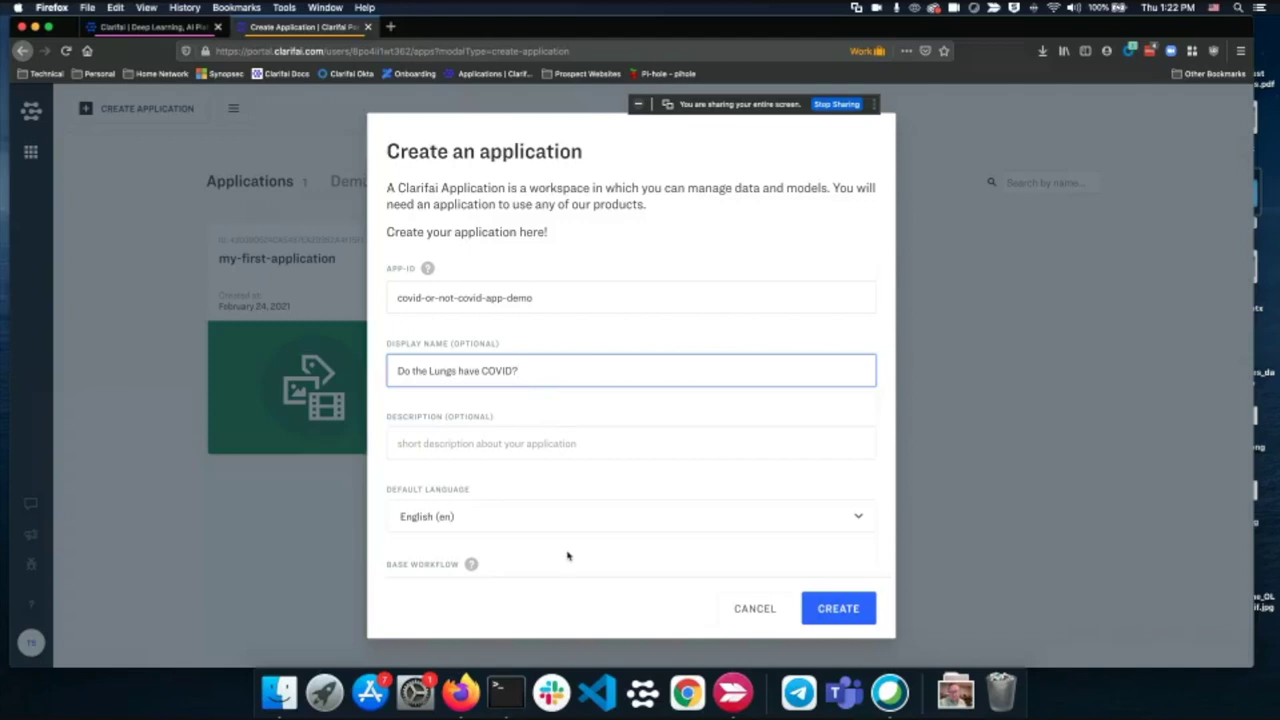
Step: Keep General as the base workflow and create the application
scroll(520, 520, down, 2)
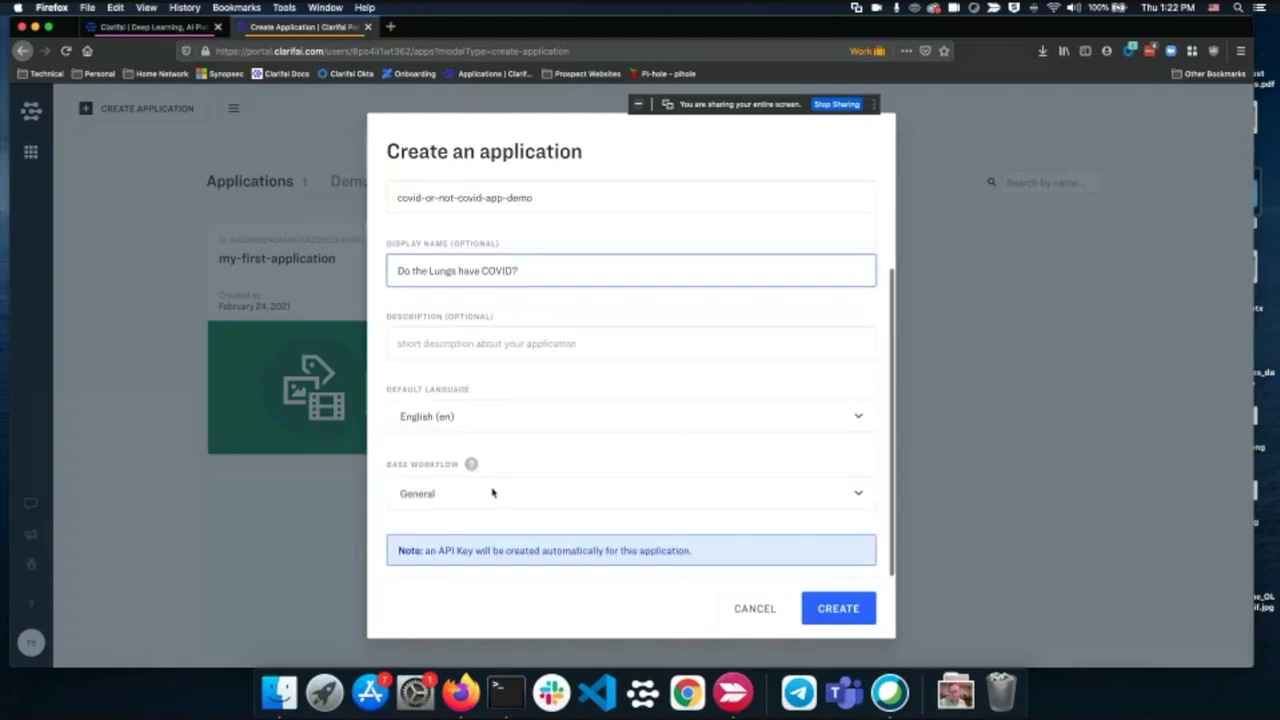
click(493, 494)
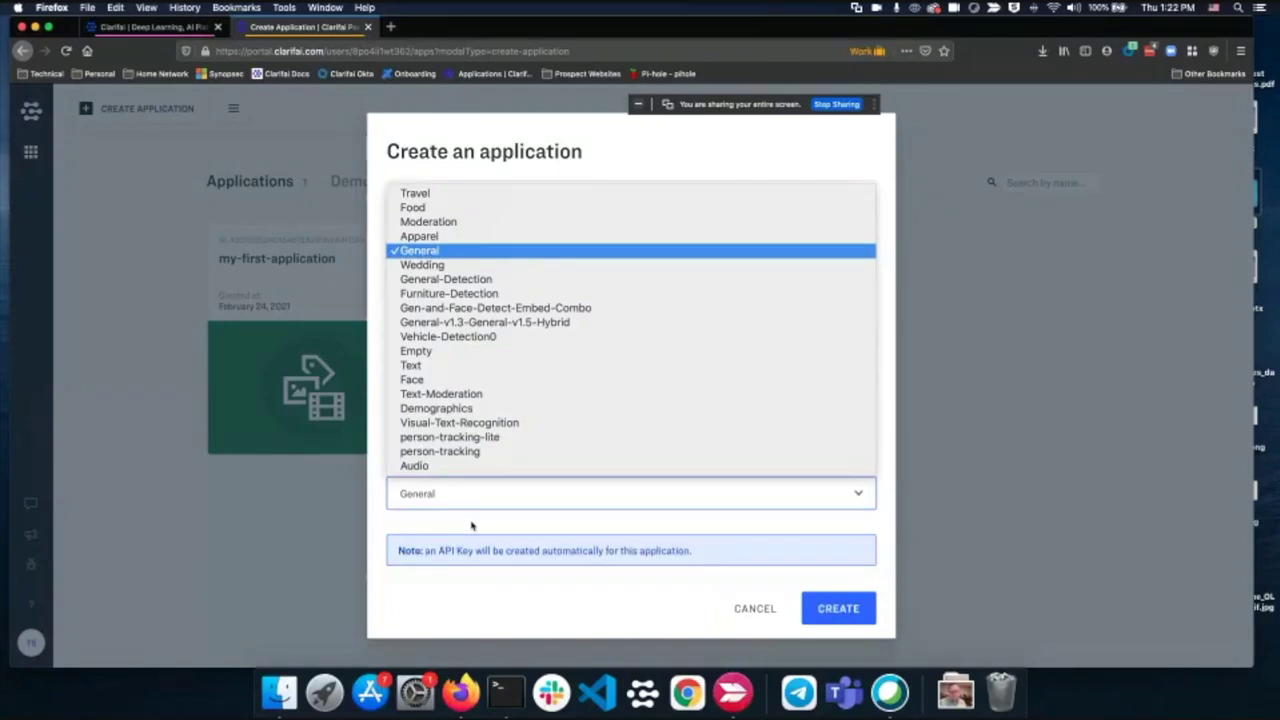
click(470, 522)
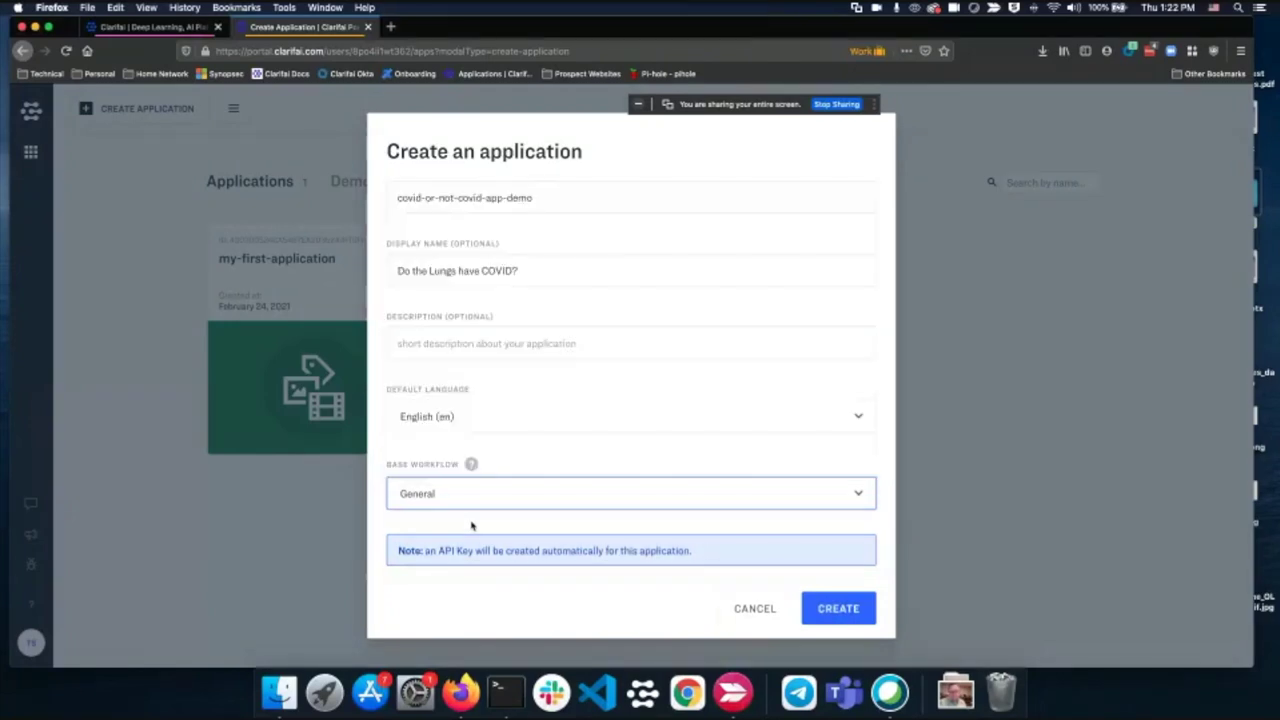
click(843, 608)
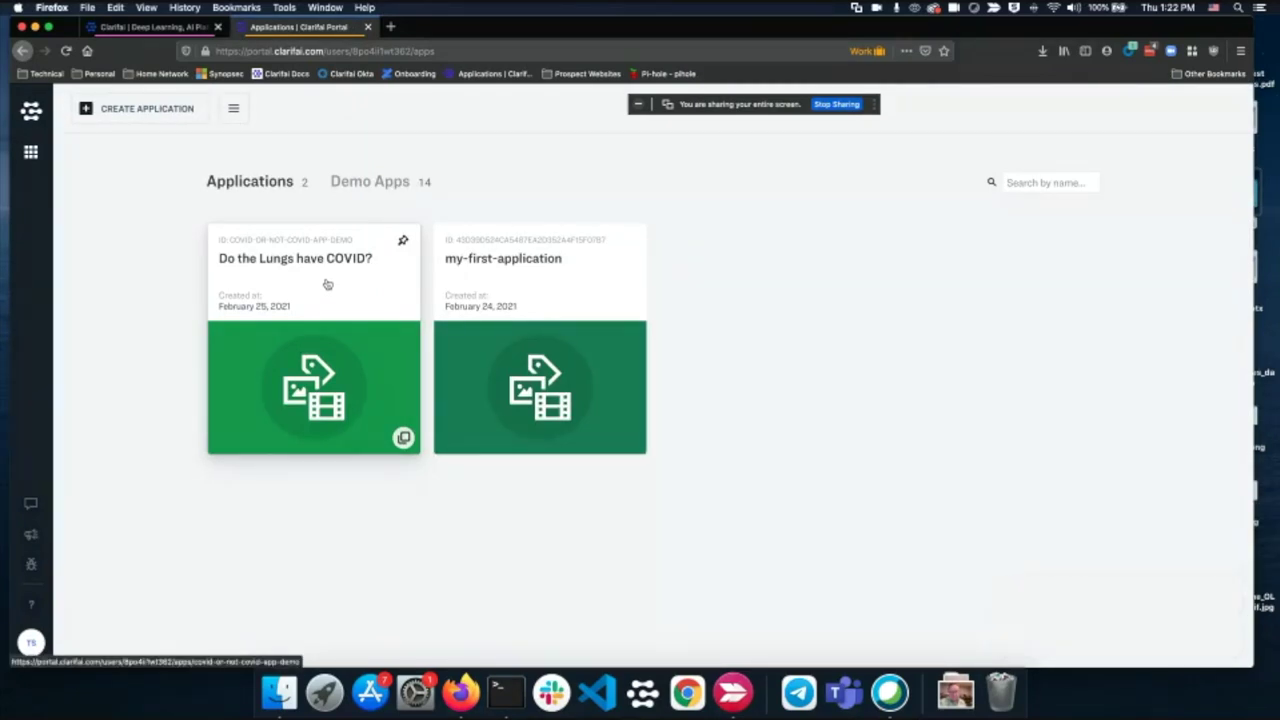
Step: Open the "Do the Lungs have COVID?" application and browse for input files in the covid-lungs/train/covid folder
click(326, 284)
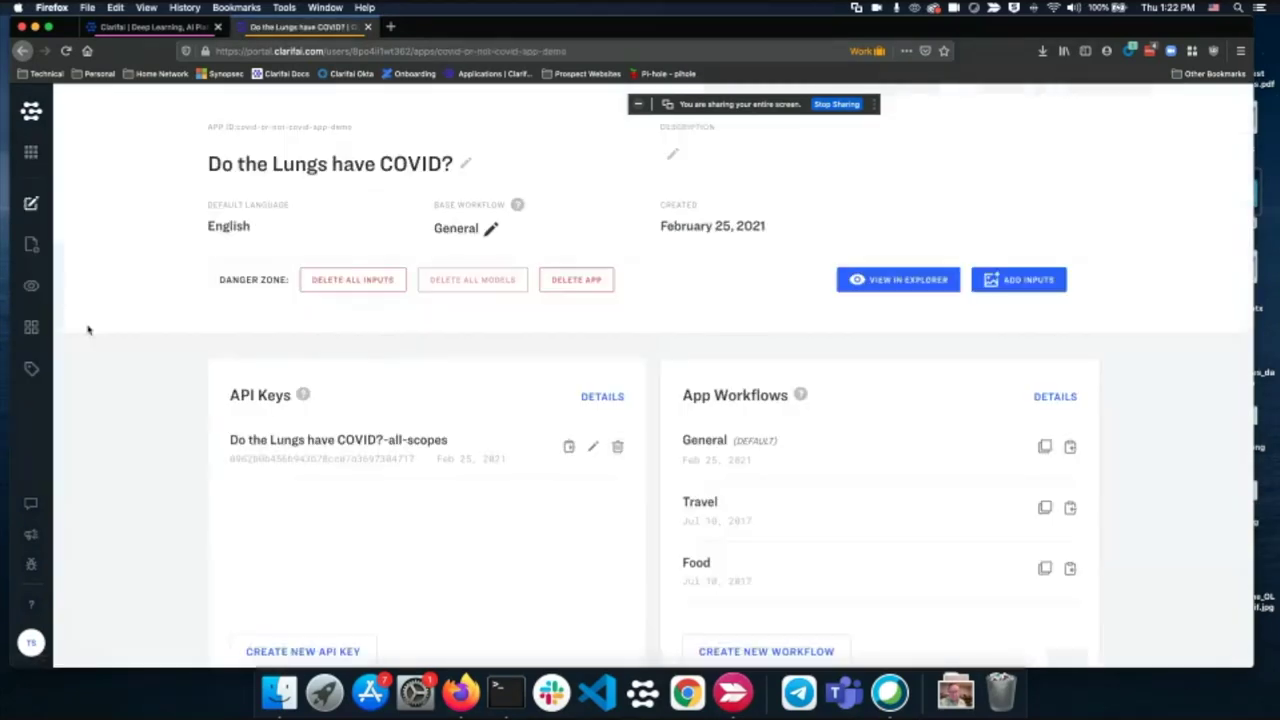
click(32, 247)
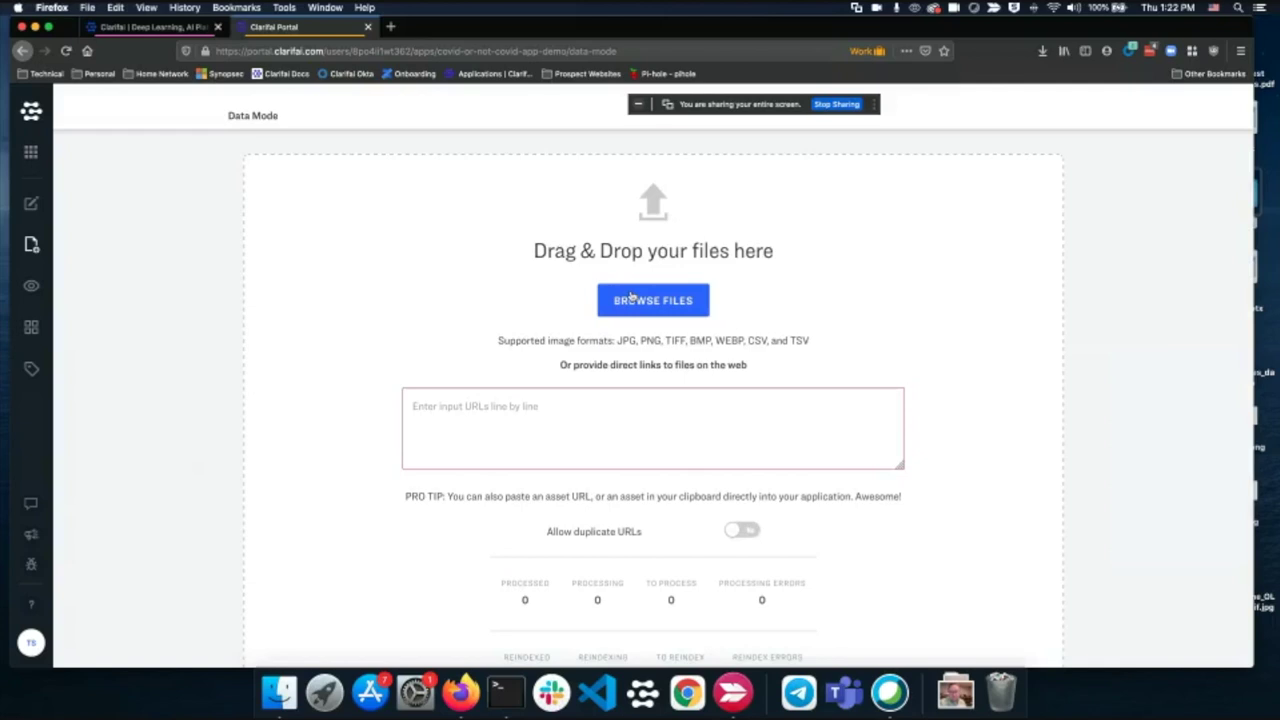
click(631, 297)
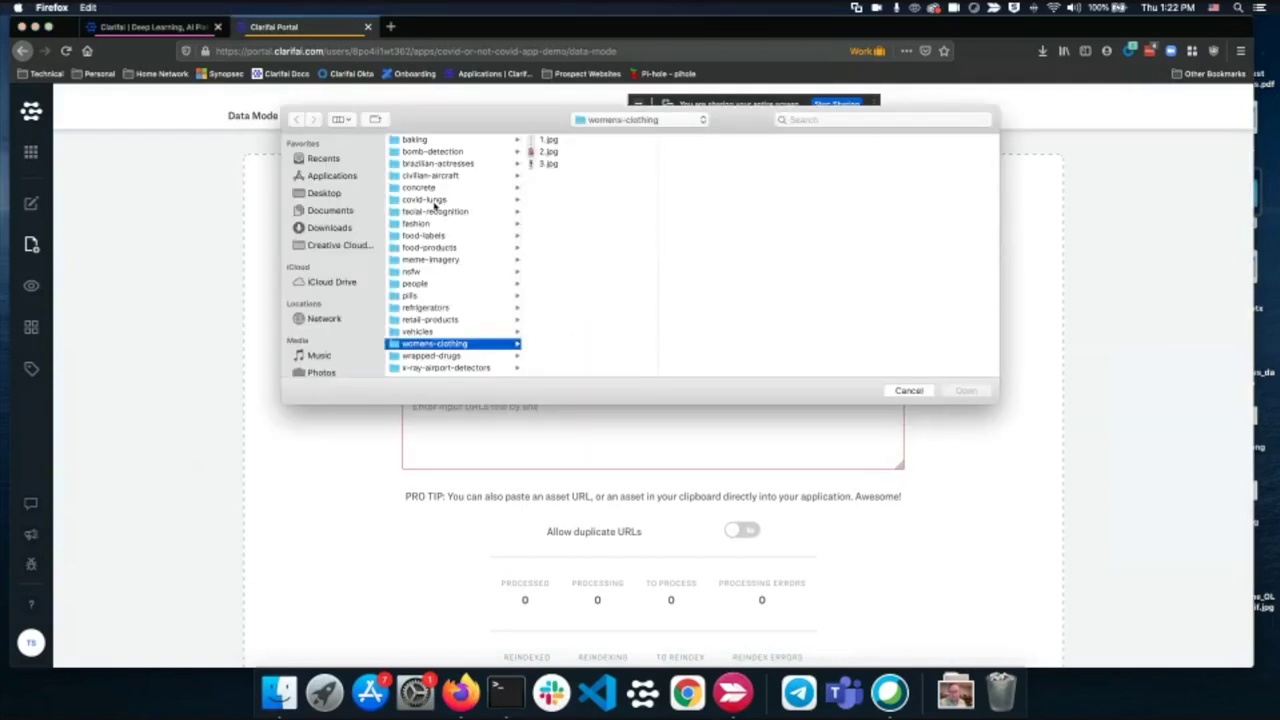
click(435, 201)
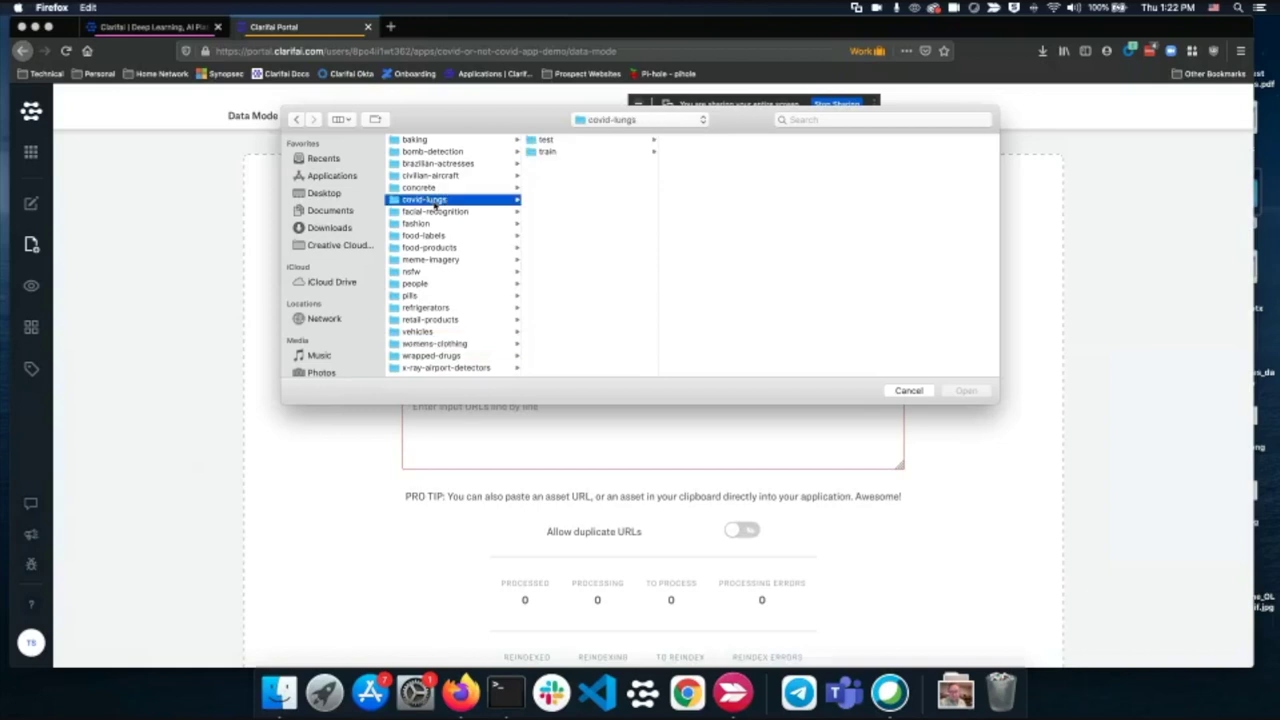
click(549, 152)
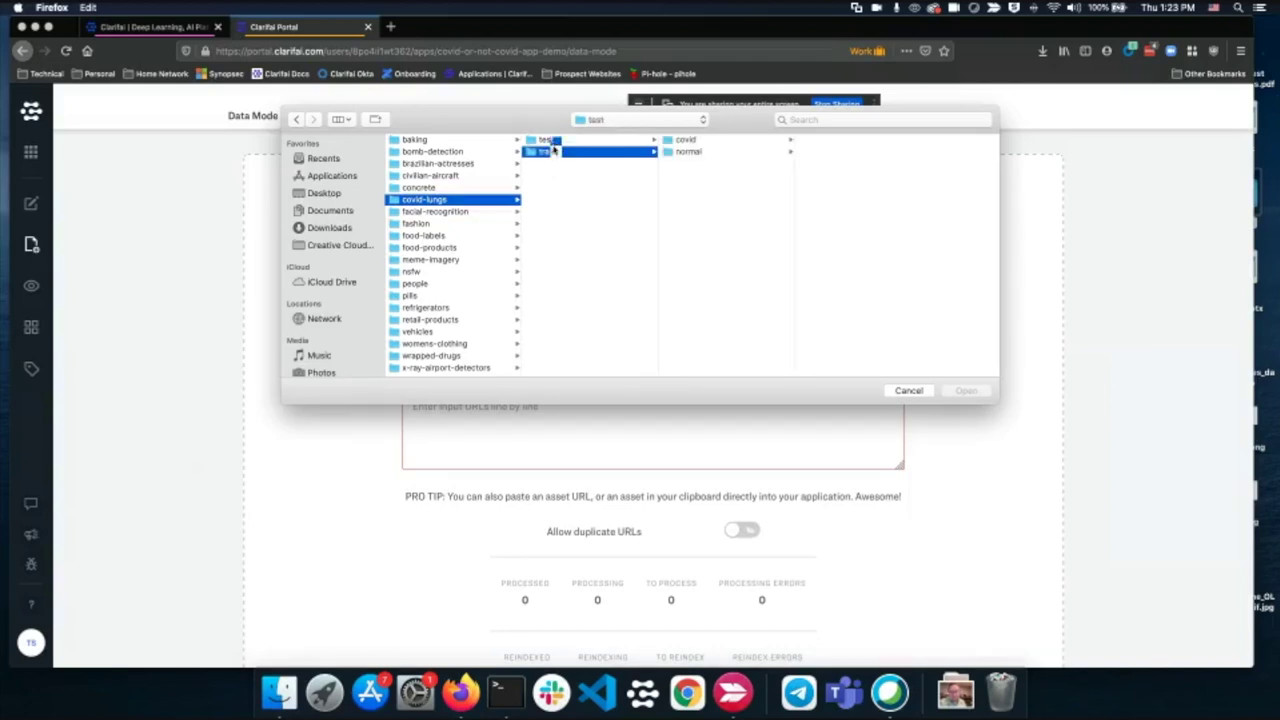
key(Up)
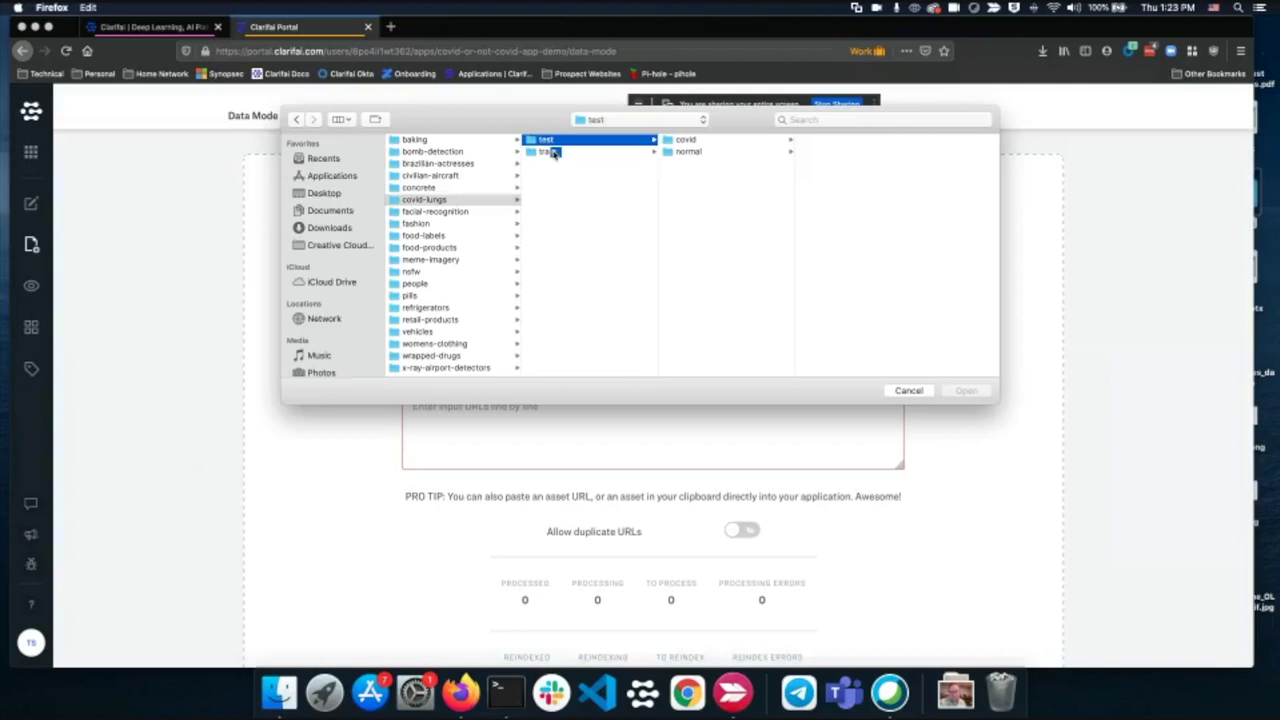
click(553, 152)
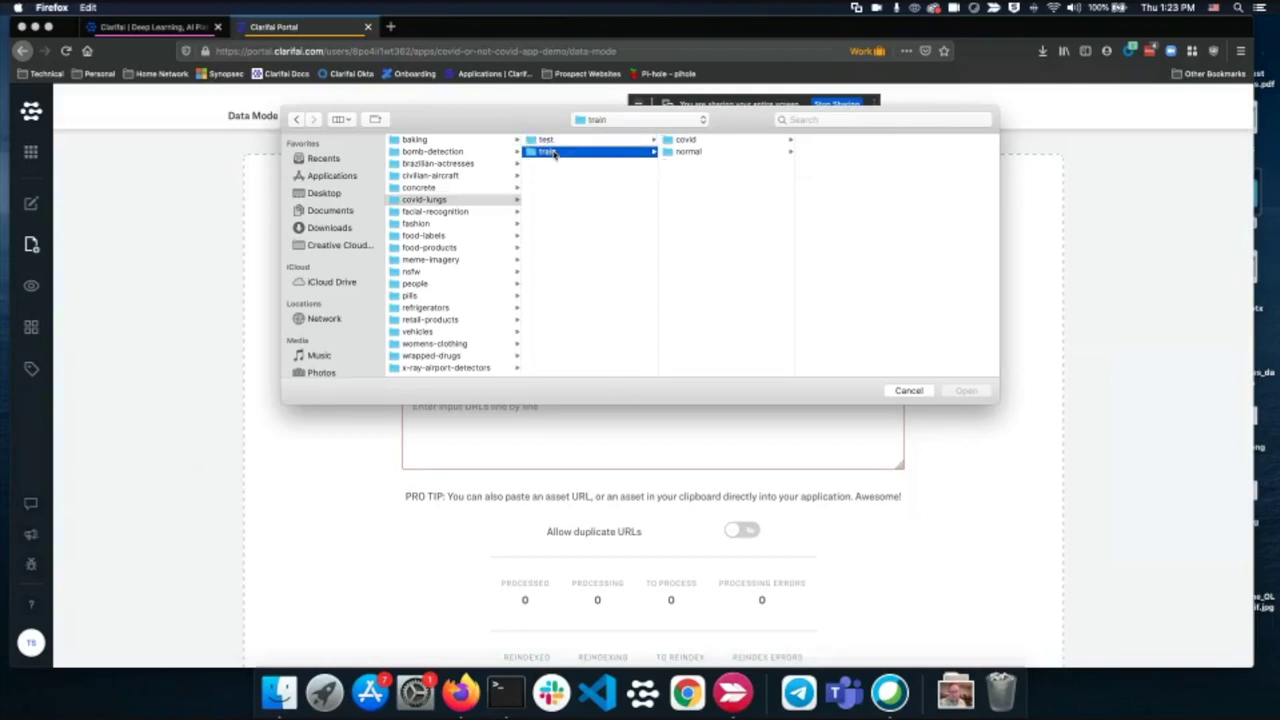
click(715, 142)
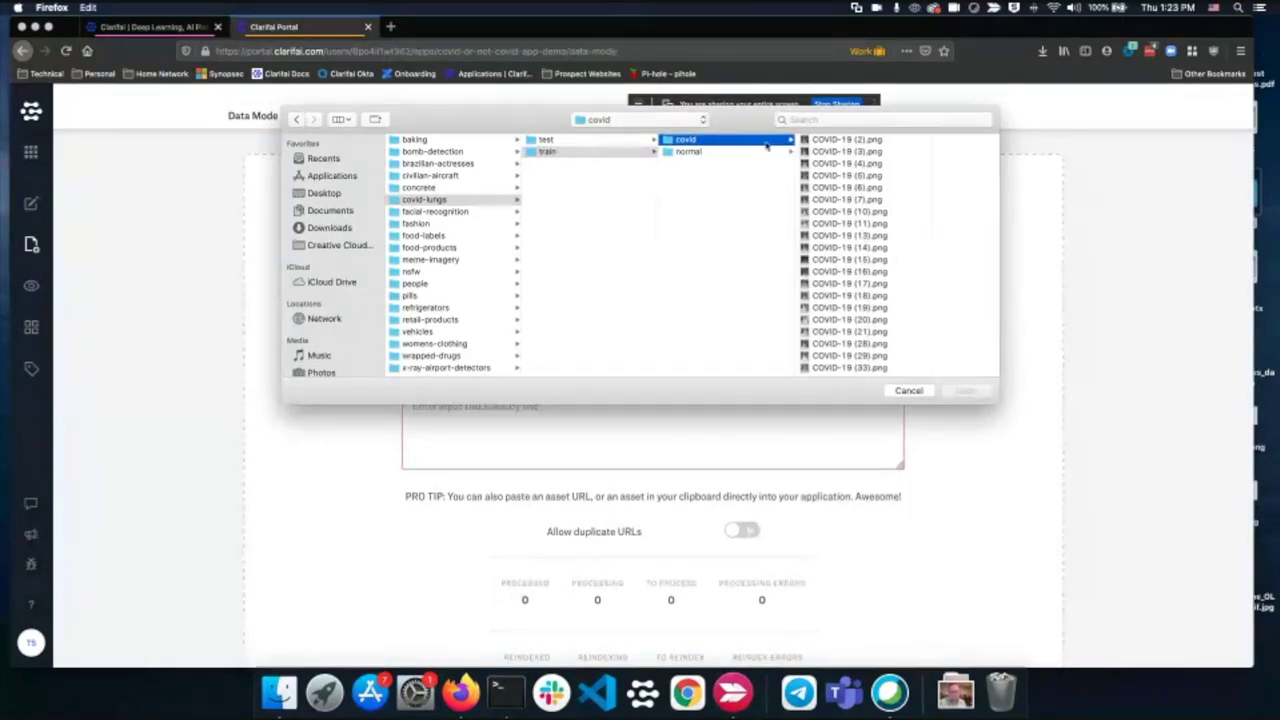
Step: Upload the images COVID-19 (2).png through COVID-19 (33).png, skipping concepts, metadata and geolocation
click(838, 140)
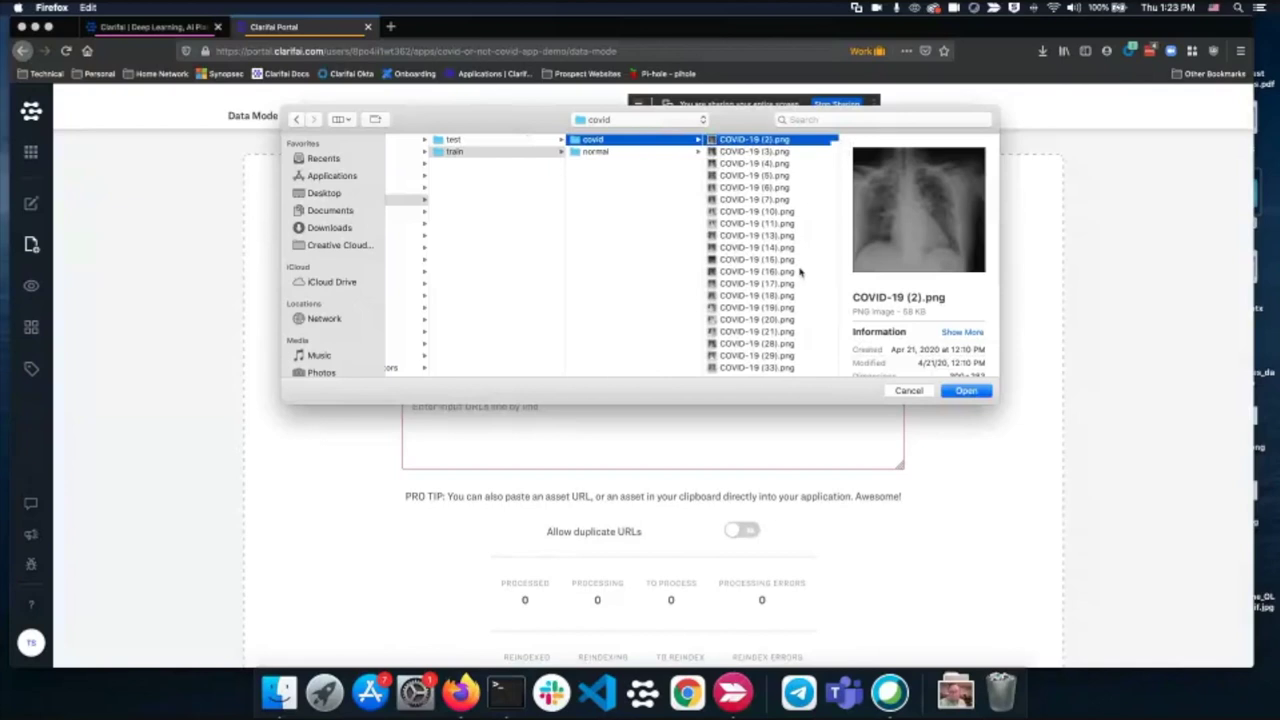
shift+click(762, 368)
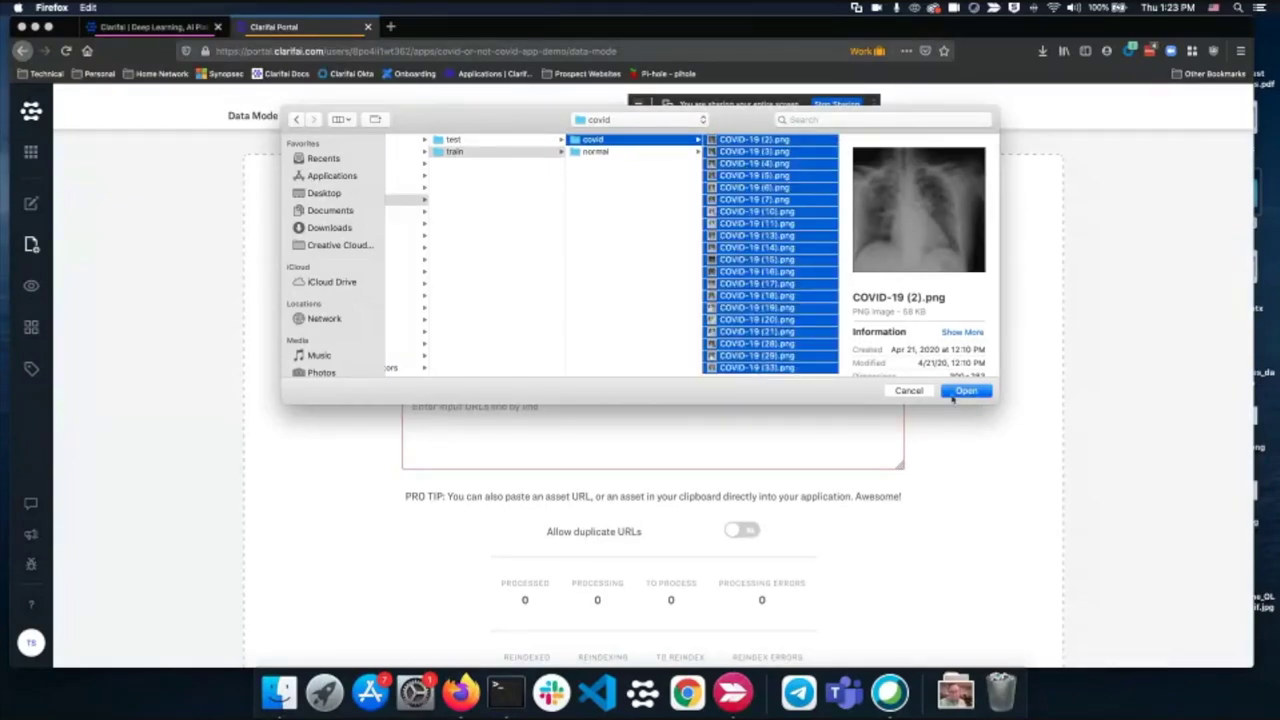
click(968, 392)
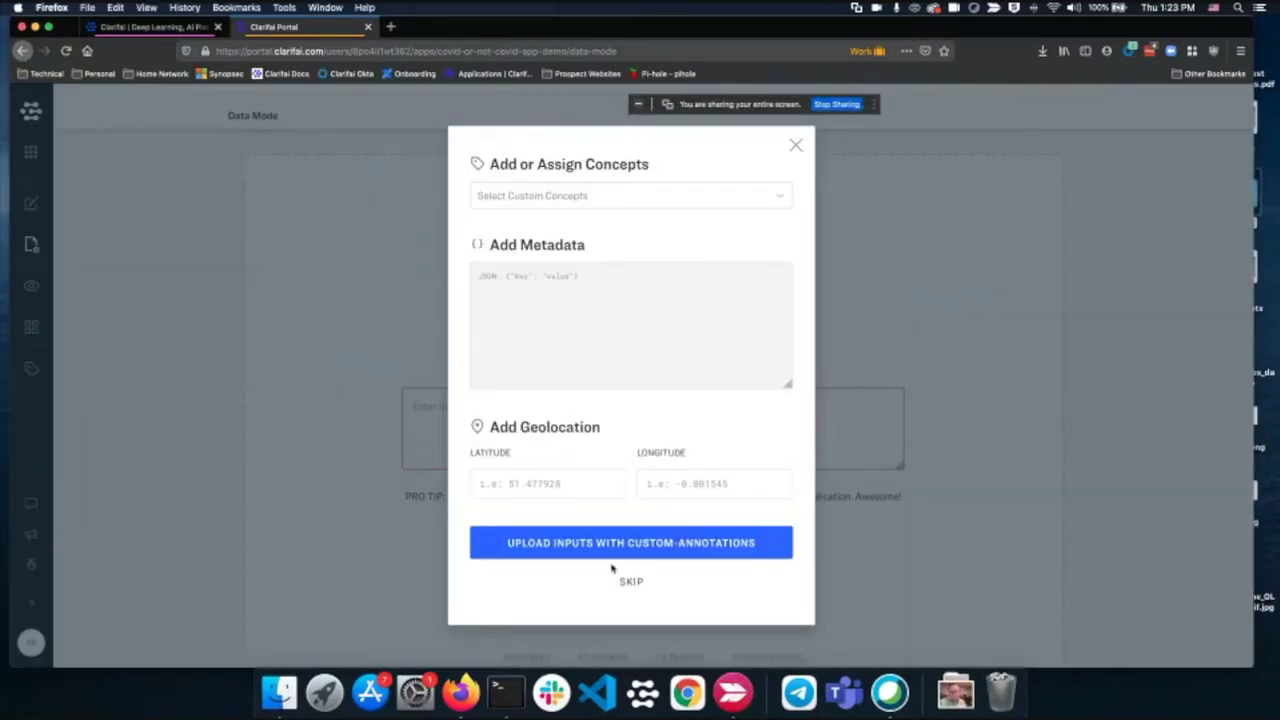
click(625, 588)
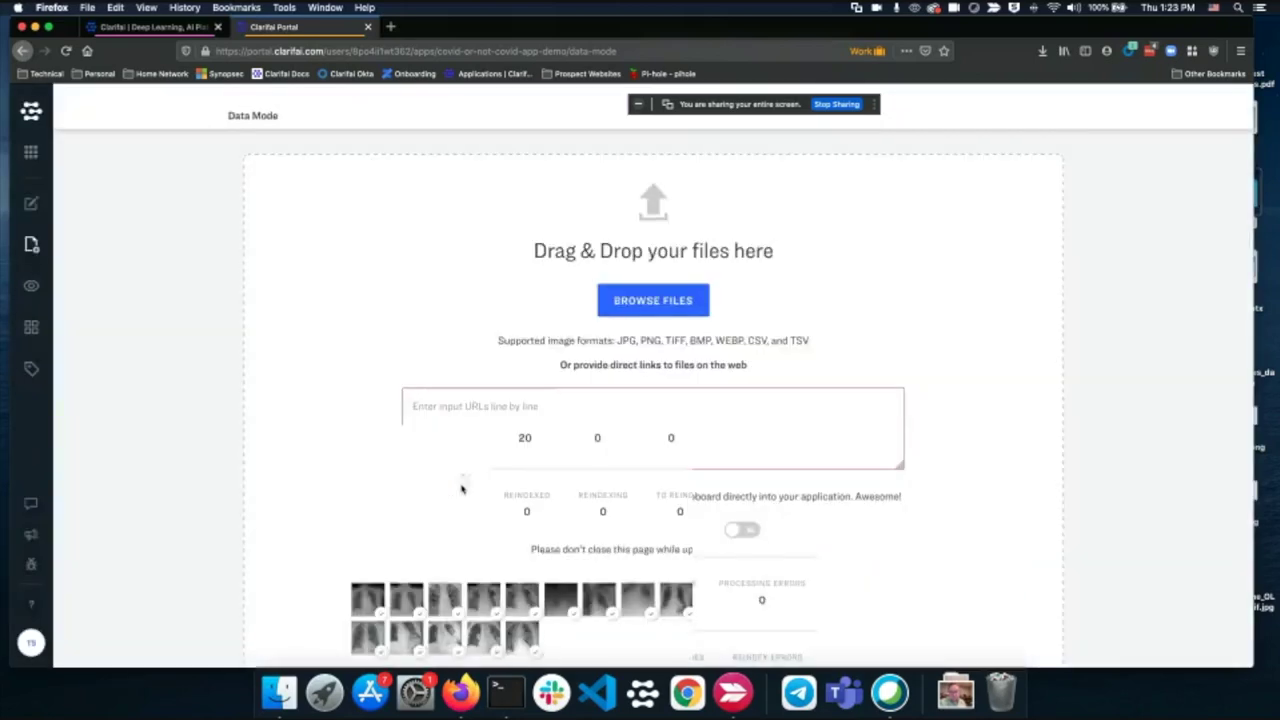
scroll(461, 488, down, 5)
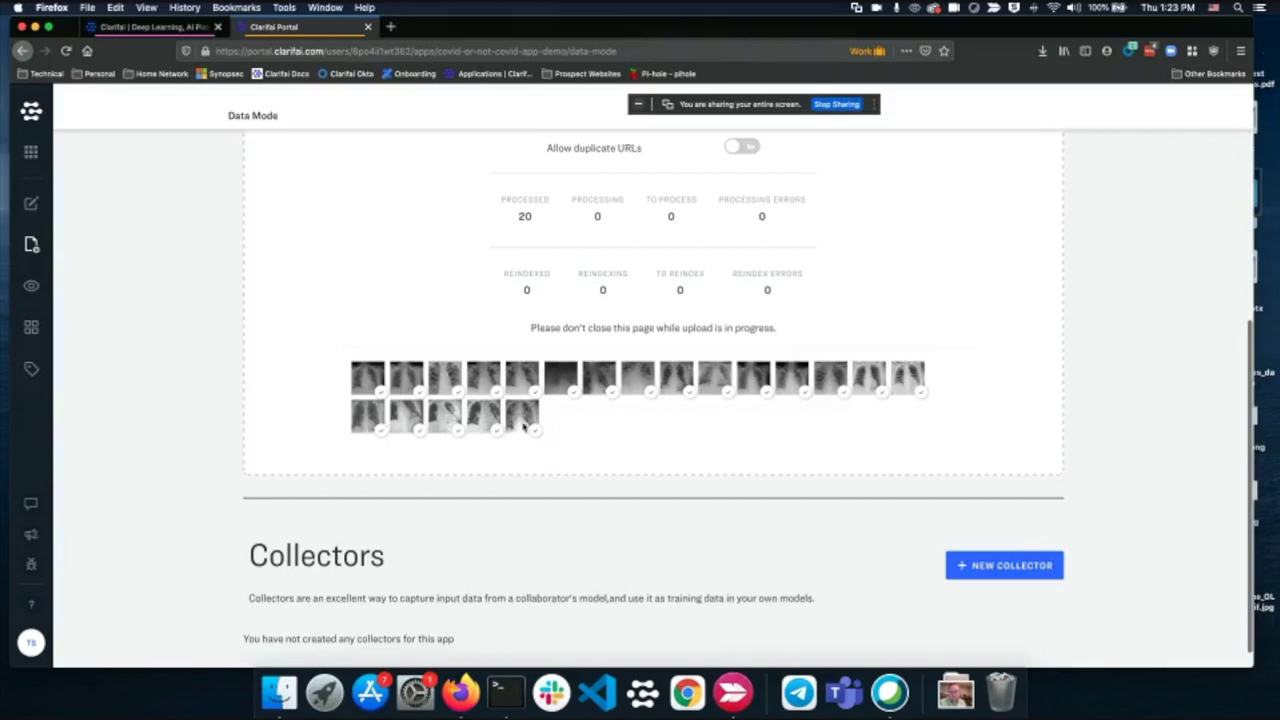
Step: Show the uploaded inputs in the Explorer and select all 20 X-ray images
click(31, 288)
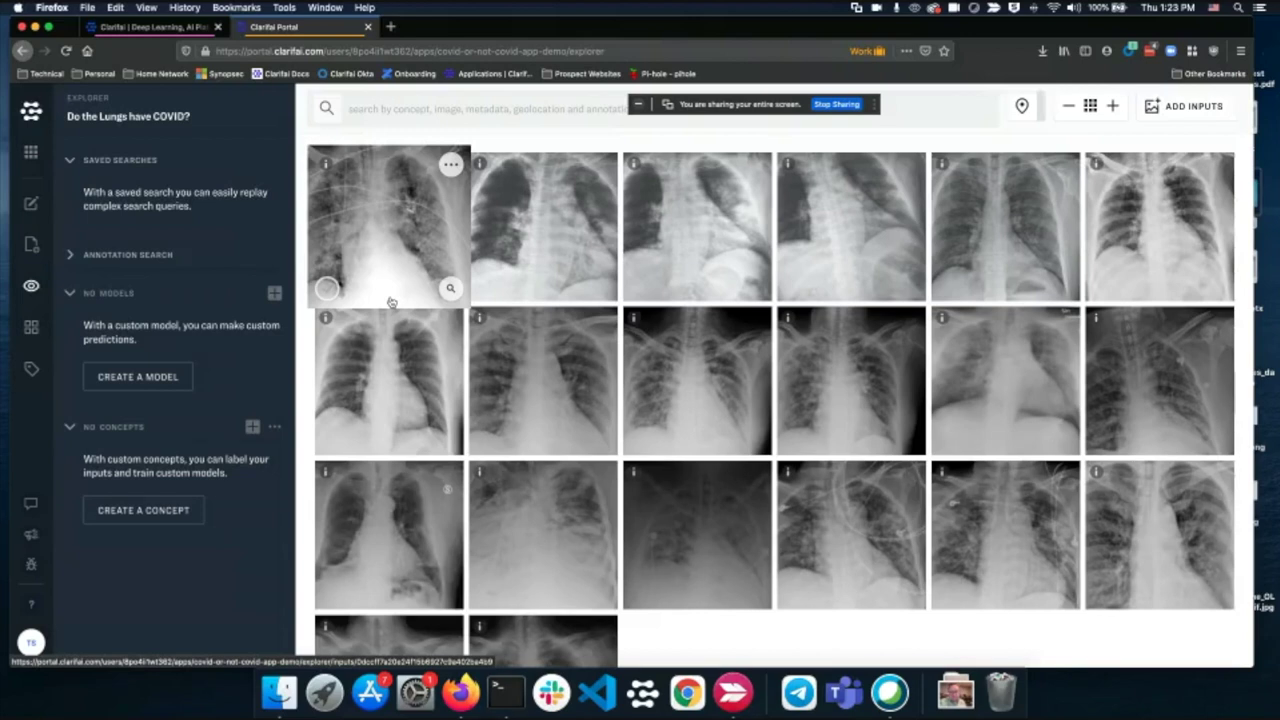
click(327, 289)
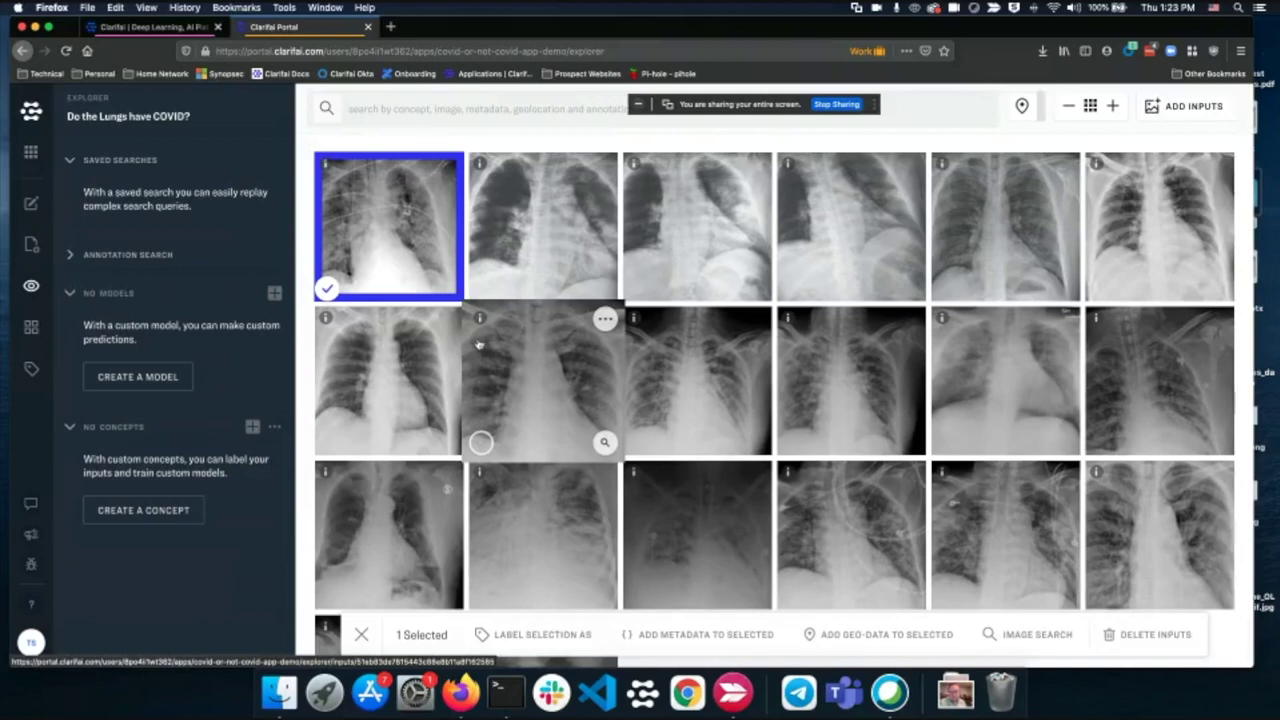
scroll(482, 440, down, 3)
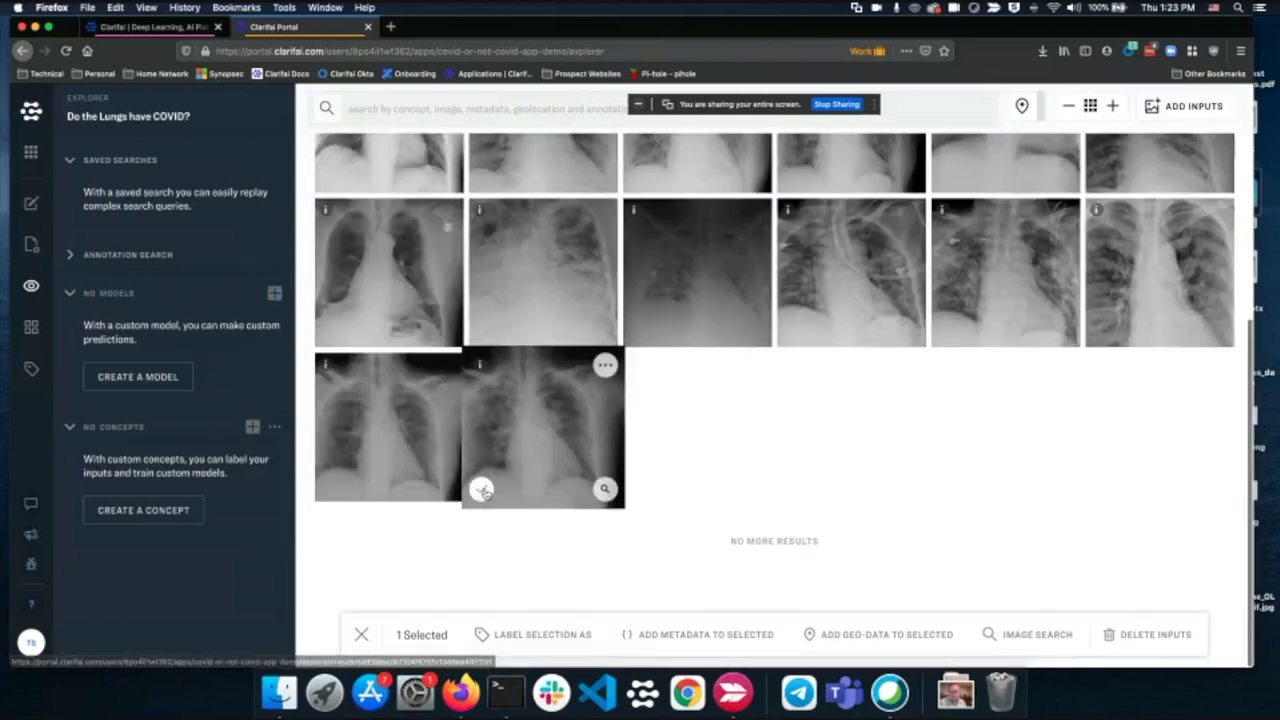
shift+click(482, 490)
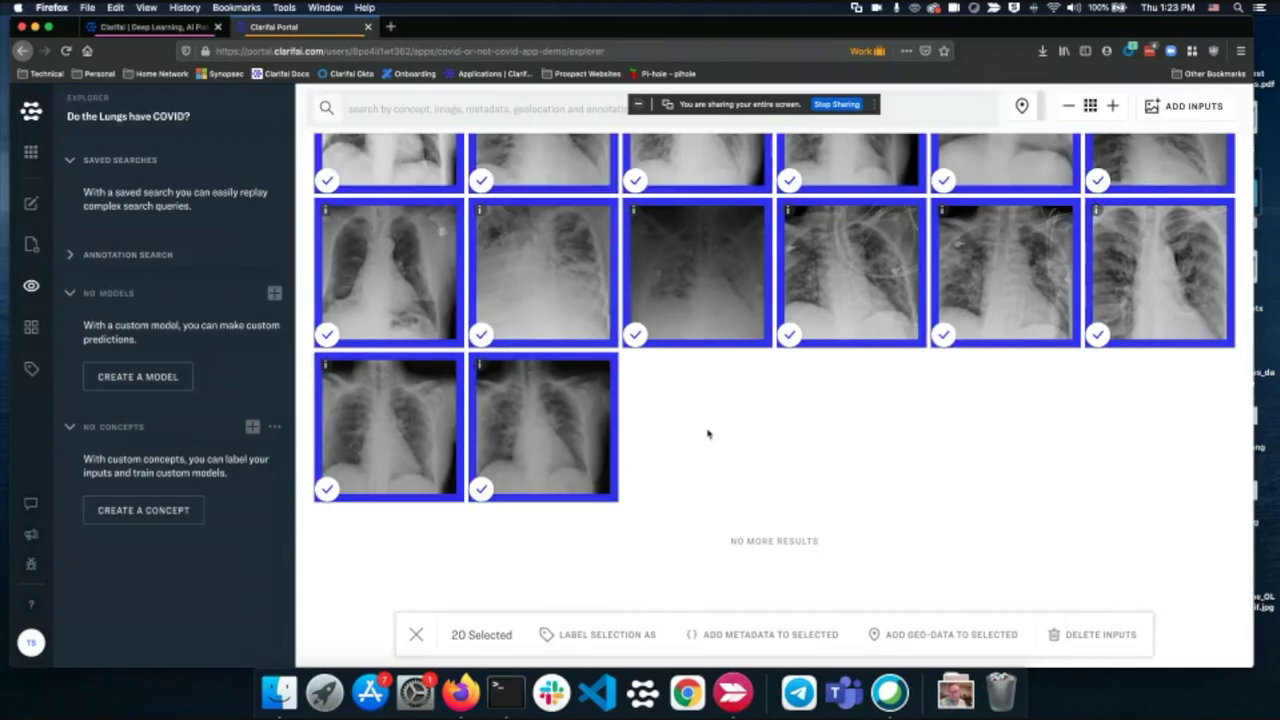
Step: Create a new concept named COVID-Lungs
click(170, 512)
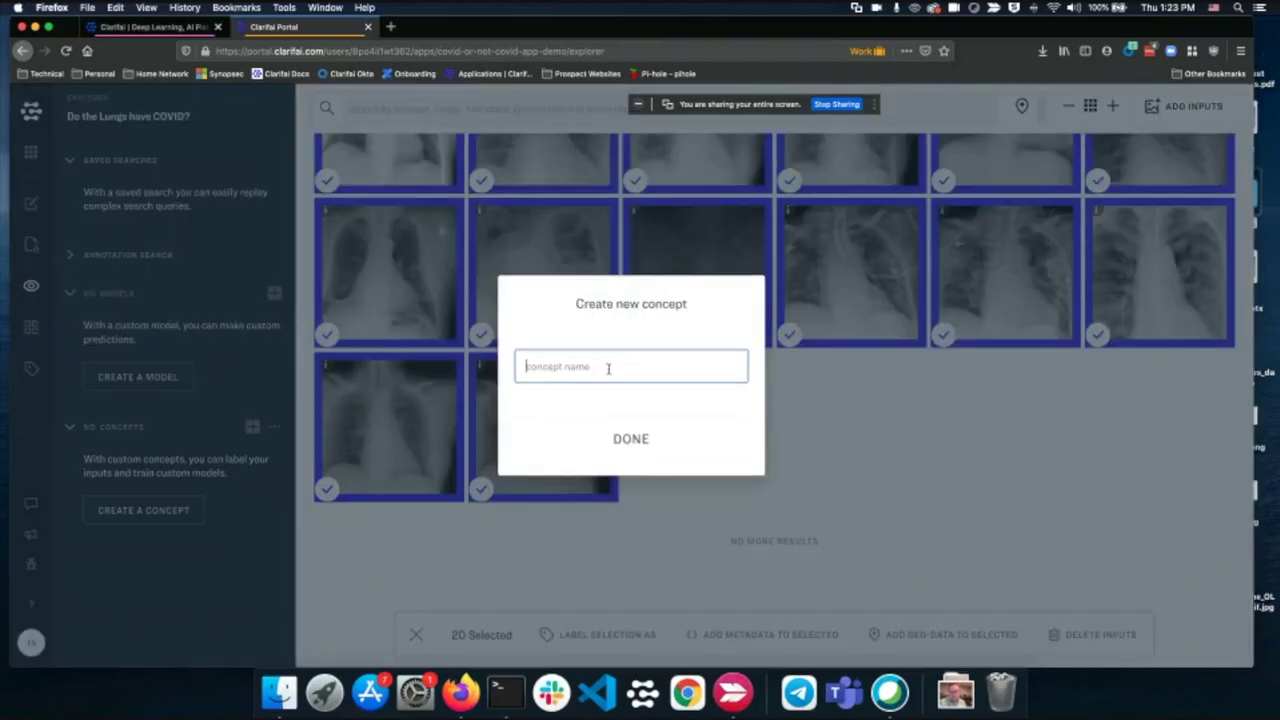
text(covid-Lungs)
key(BackSpace)
key(BackSpace)
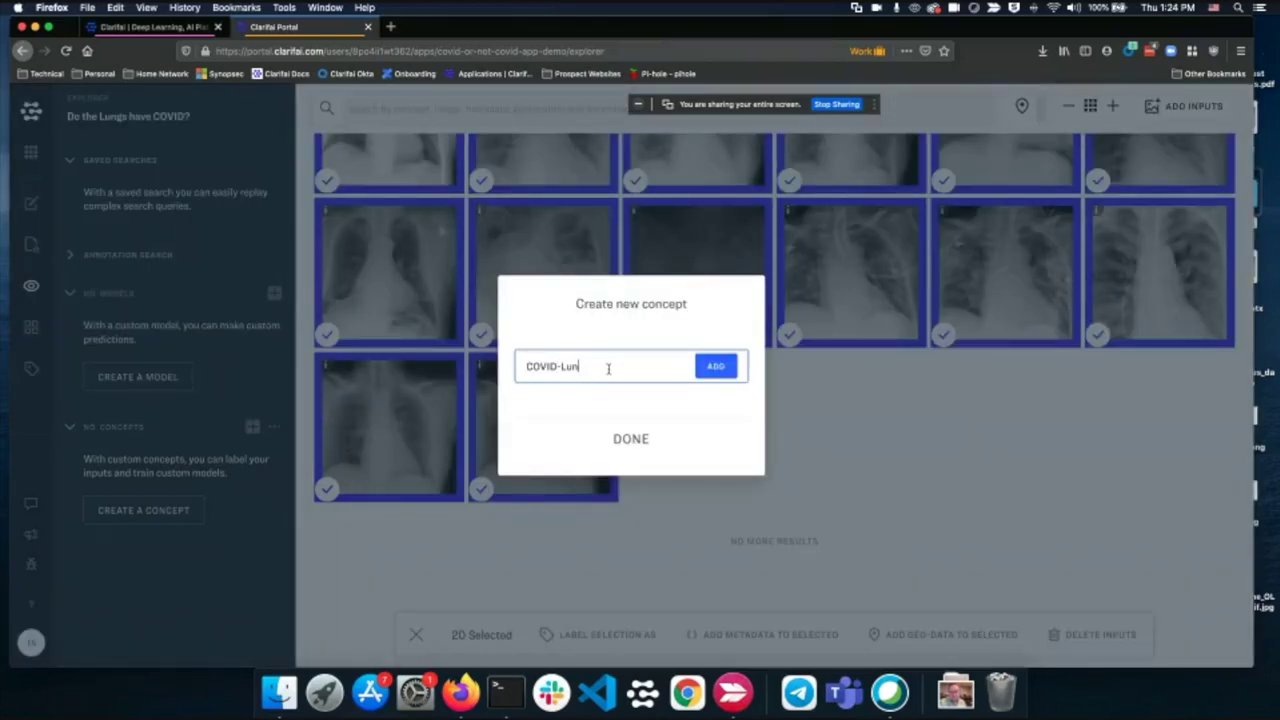
text(gs)
click(716, 367)
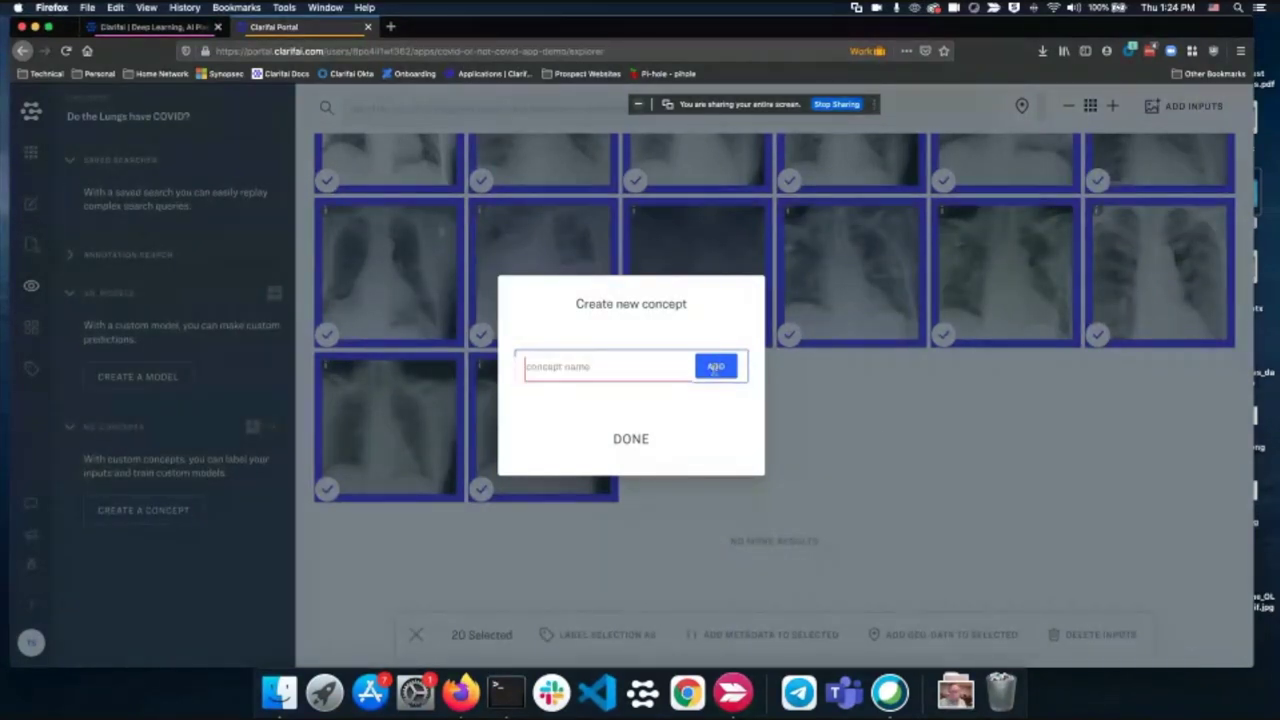
click(706, 434)
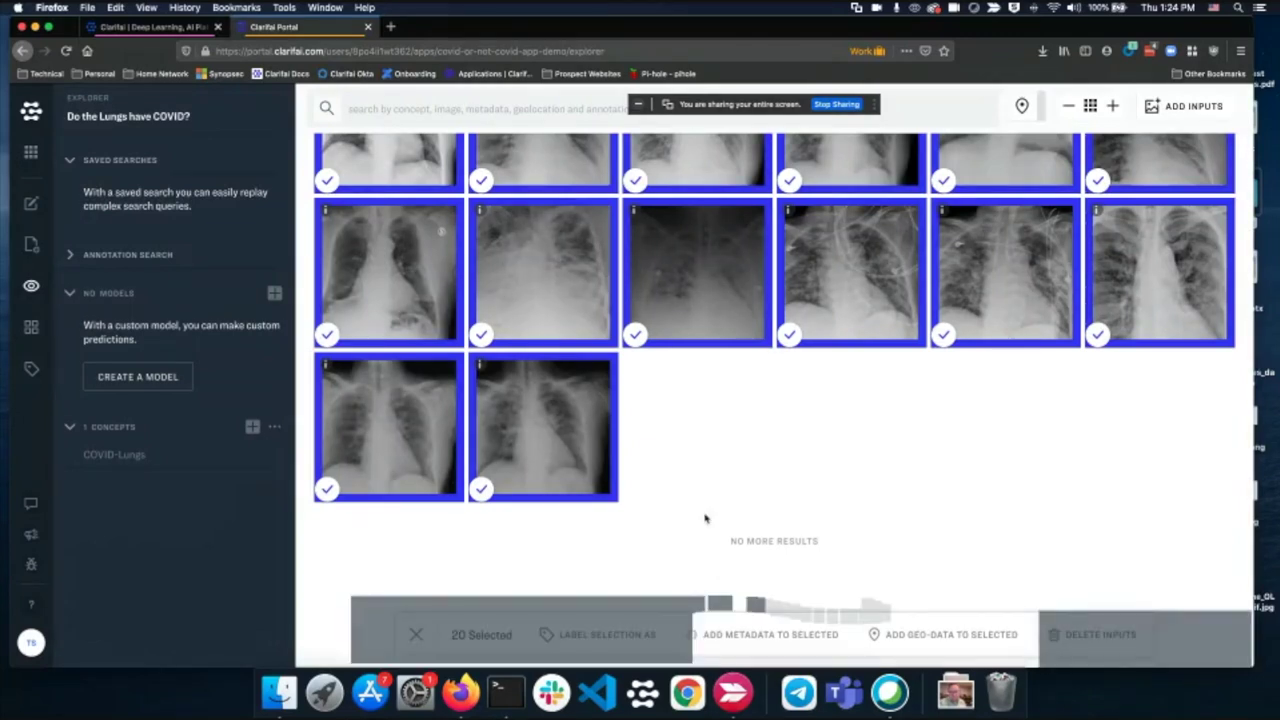
Step: Label the 20 selected X-ray images with the COVID-Lungs concept
click(607, 634)
click(399, 455)
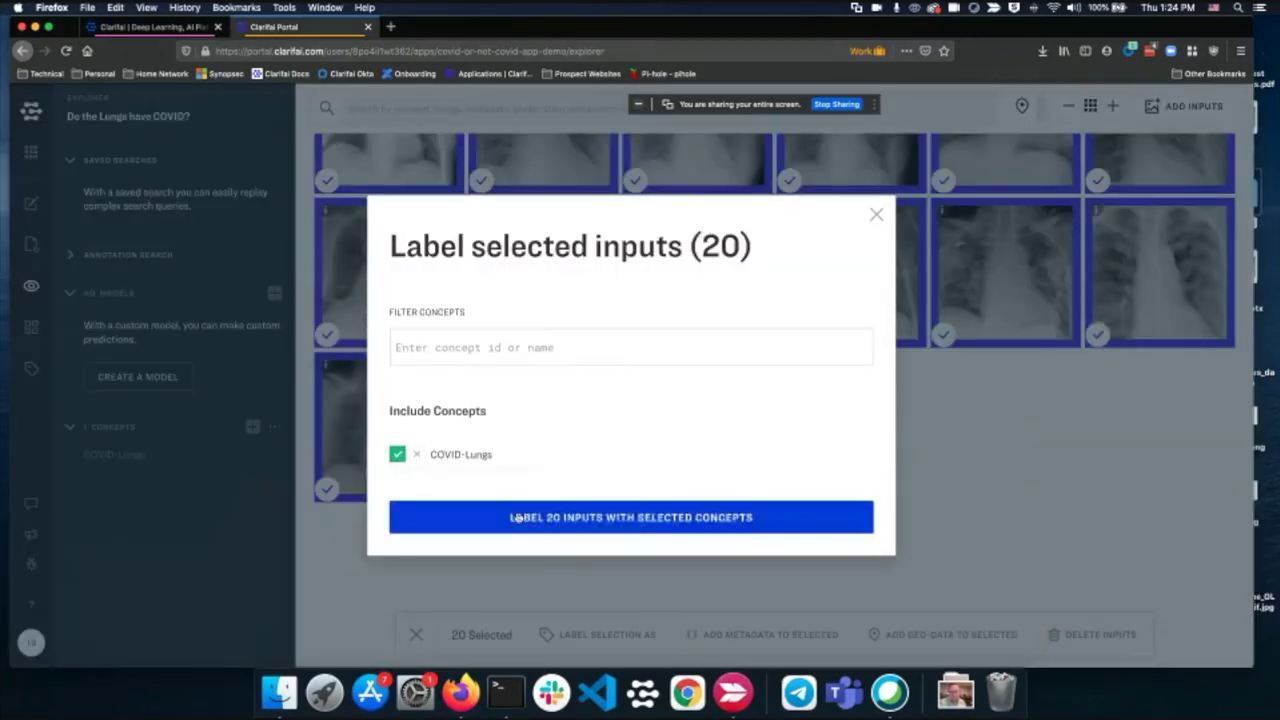
click(434, 517)
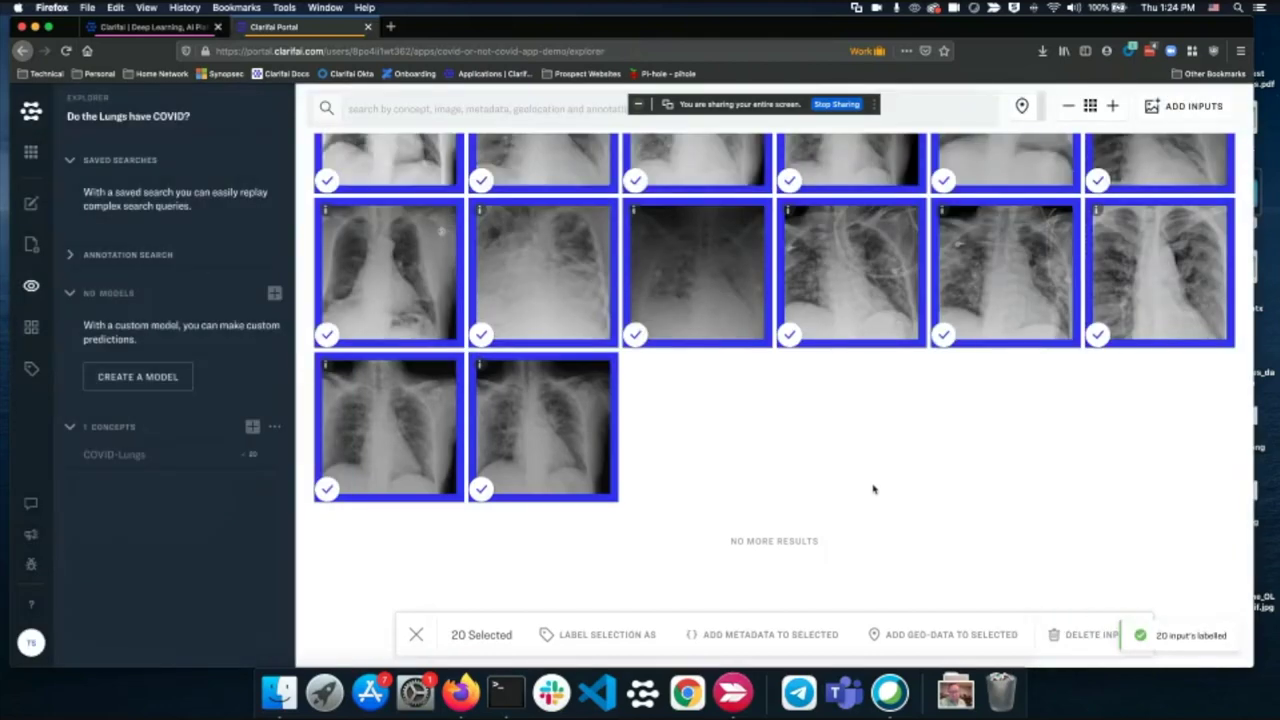
Step: Create a second concept named Non-COVID-Lungs
mouse_move(250, 458)
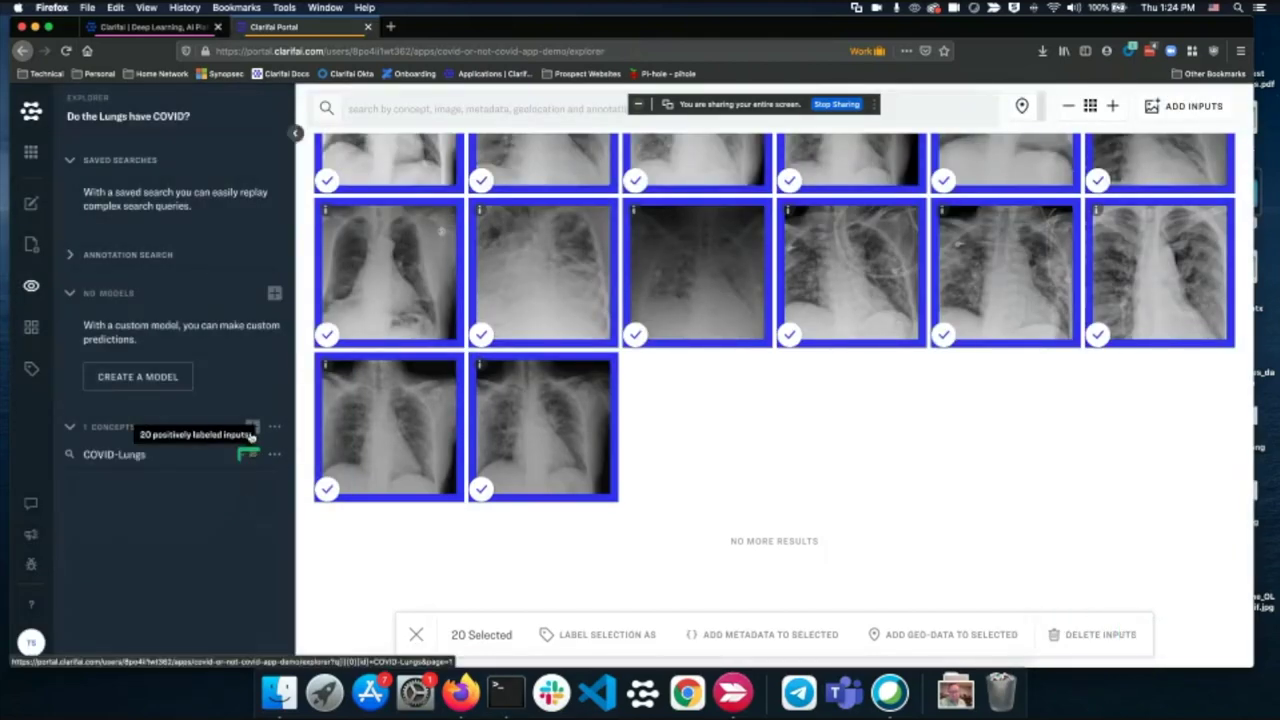
click(276, 455)
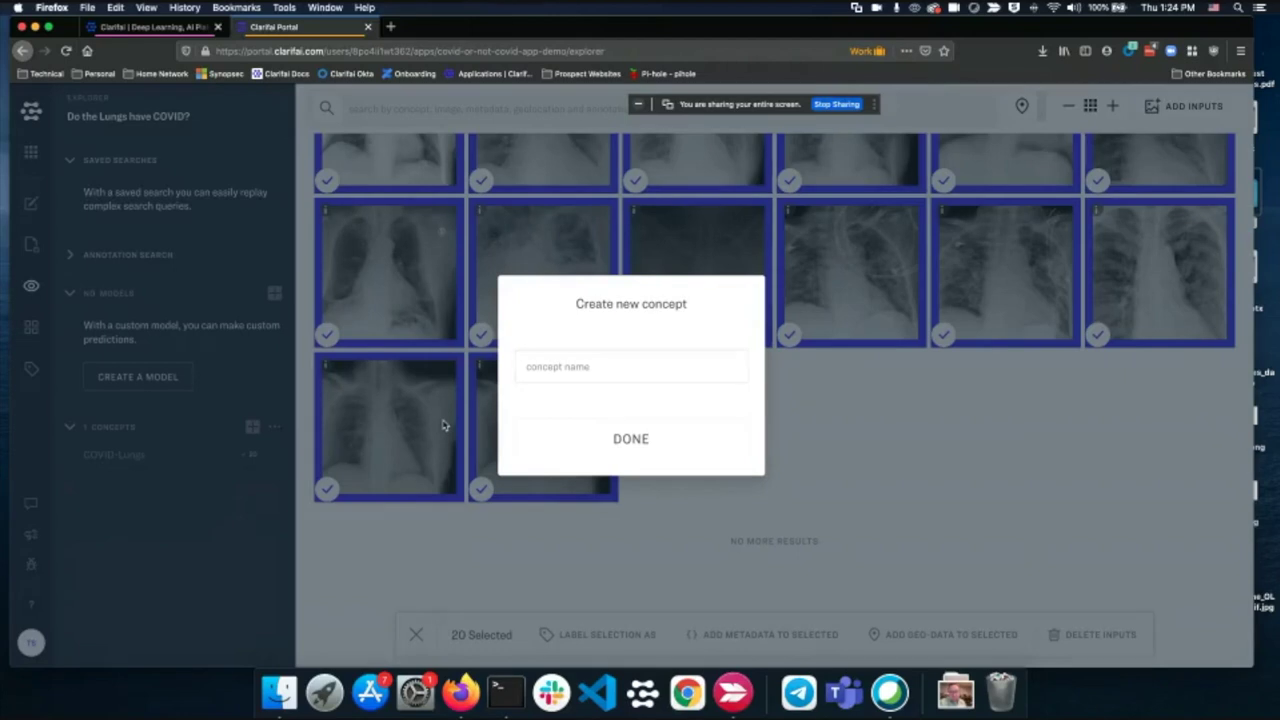
click(651, 364)
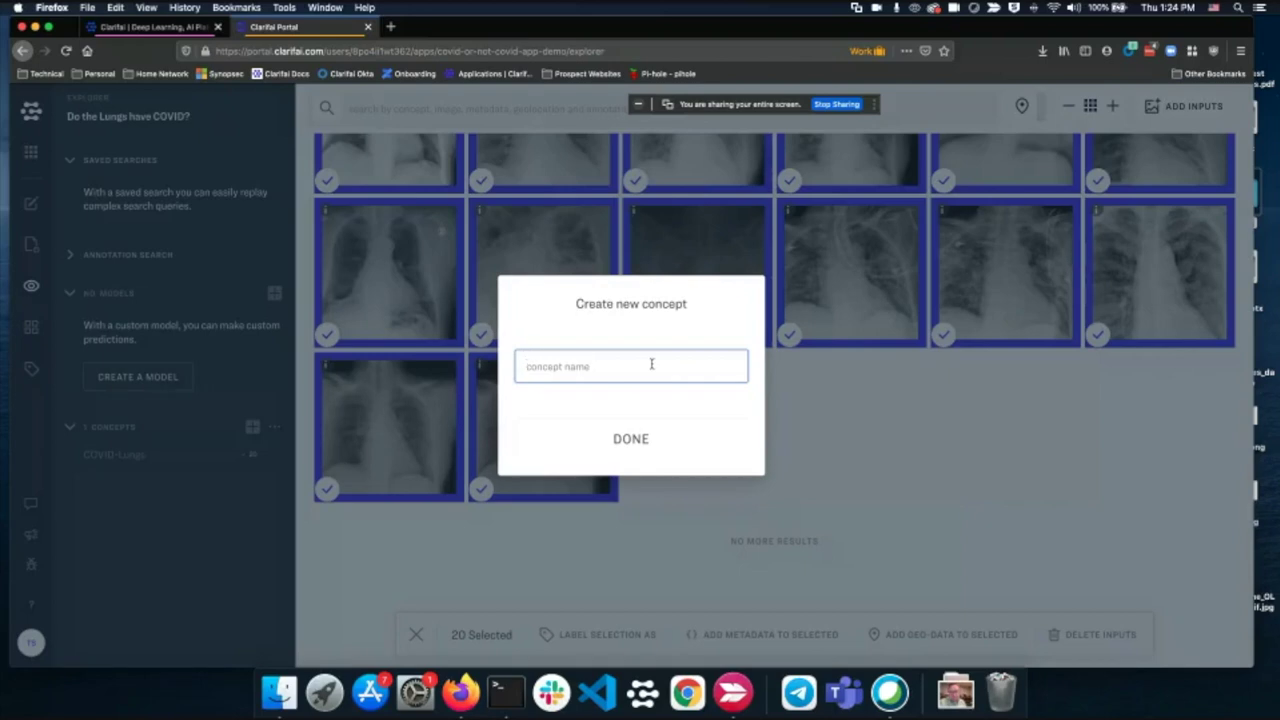
text(c)
key(BackSpace)
text(Non-C)
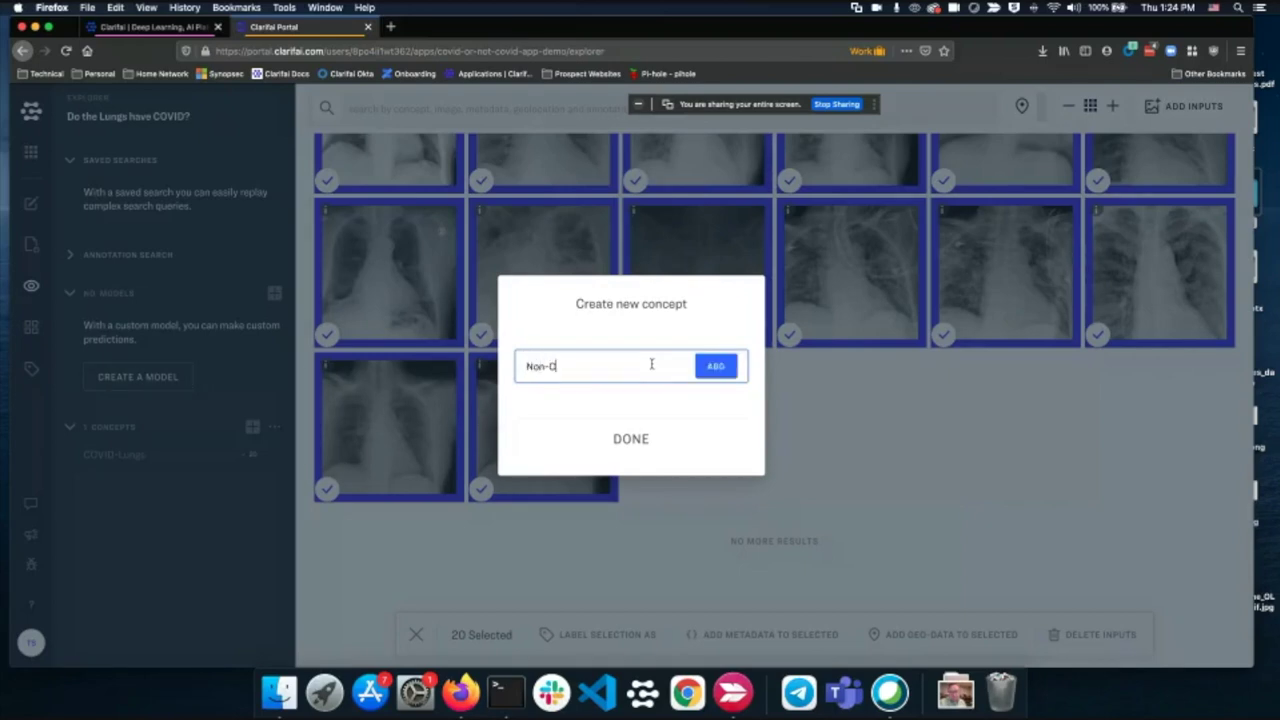
text(OVID-Lungs)
click(727, 367)
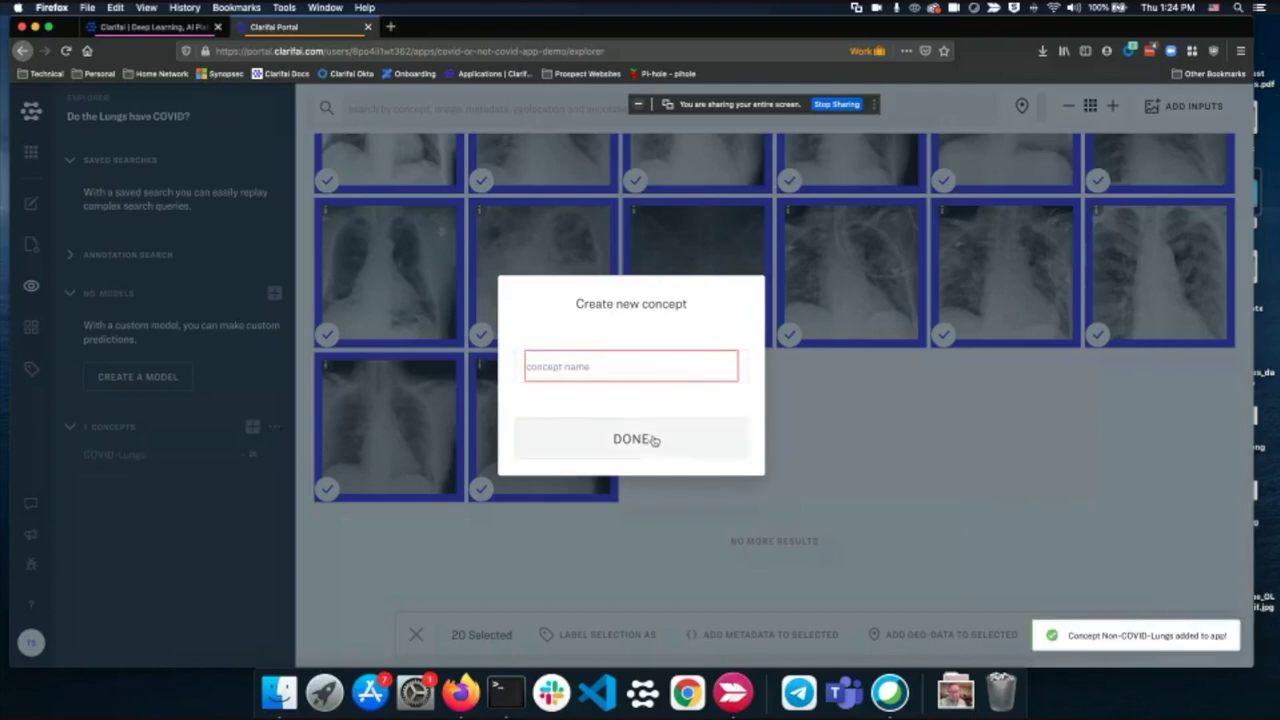
click(652, 439)
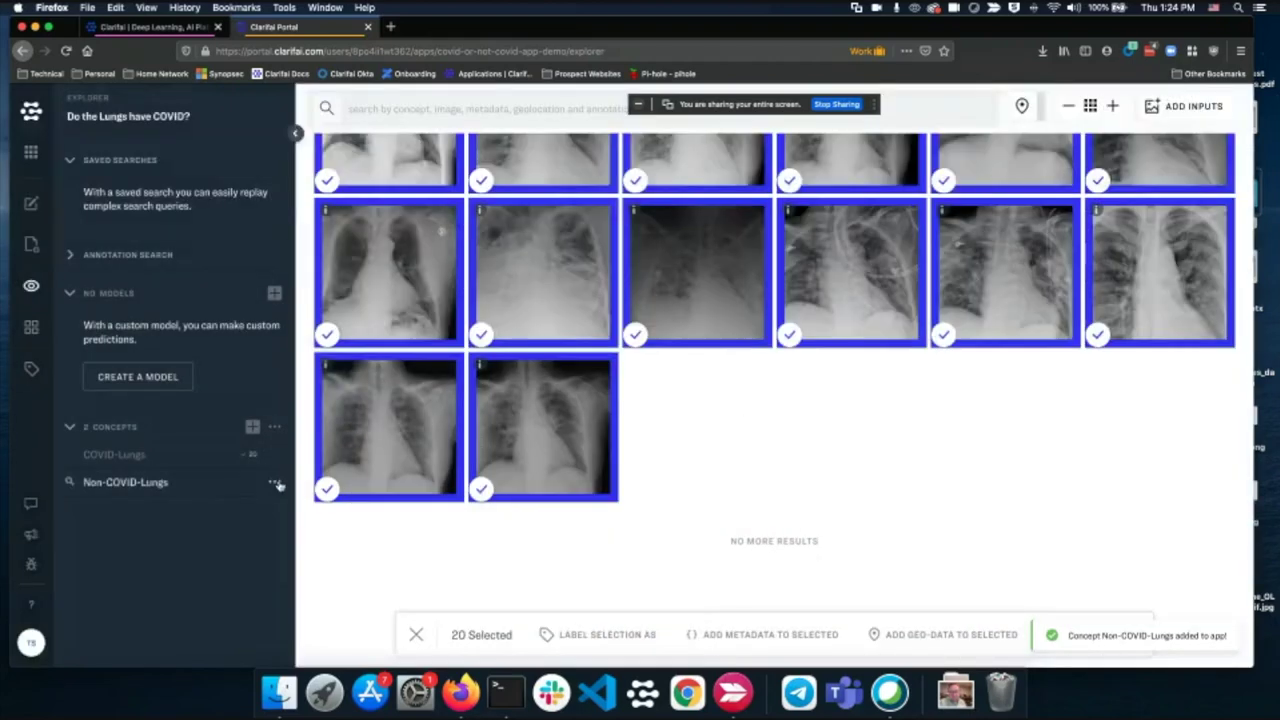
Step: Add the images NORMAL (4).png through NORMAL (26).png from the train/normal folder as positive examples of the Non-COVID-Lungs concept
click(282, 482)
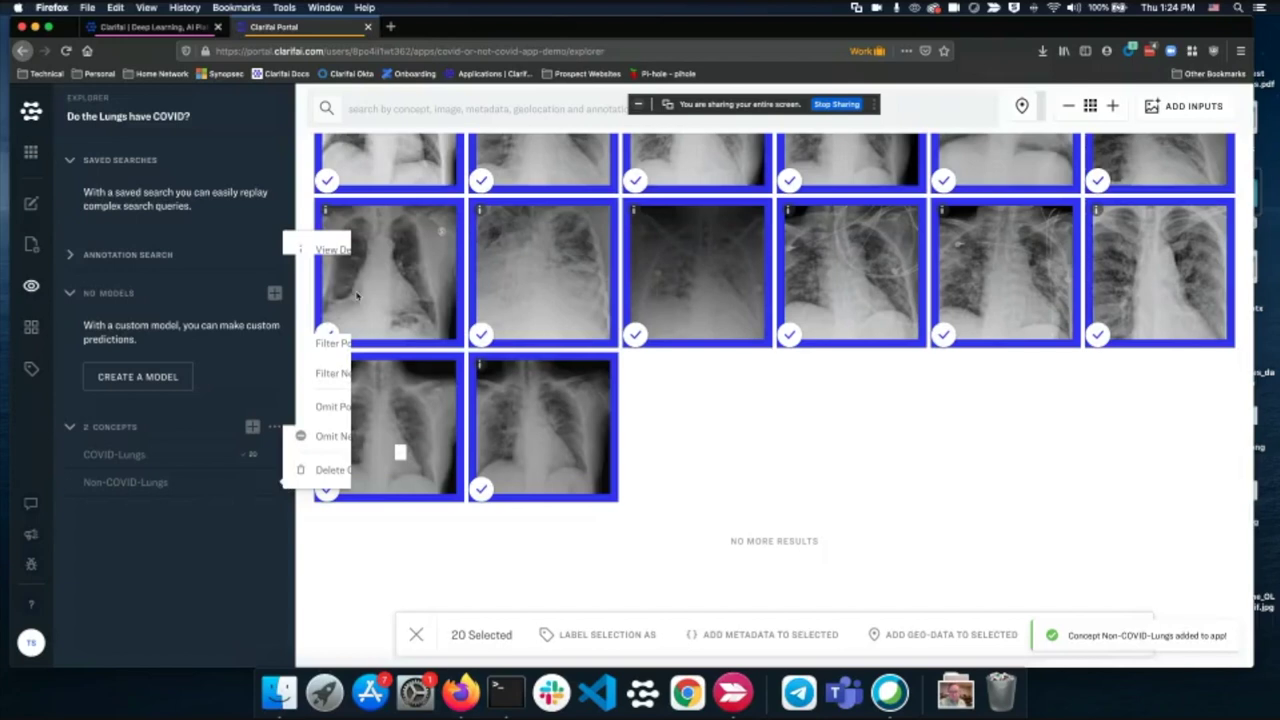
click(345, 250)
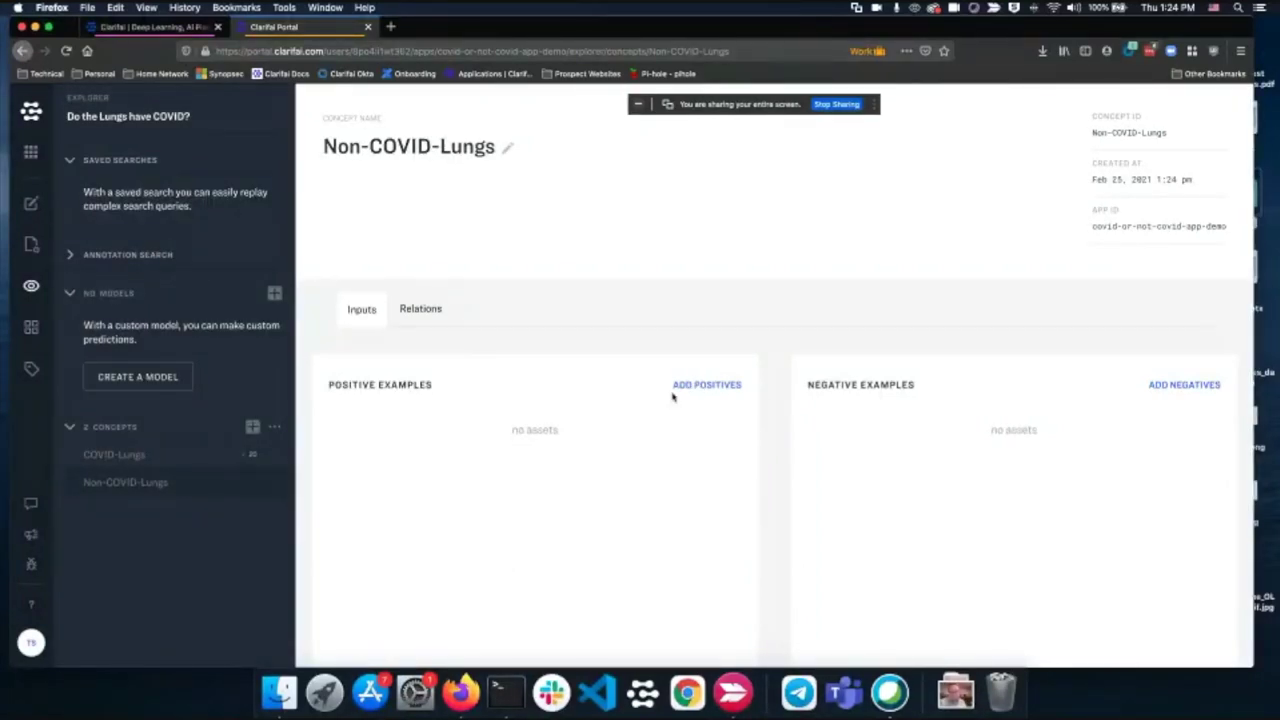
click(716, 388)
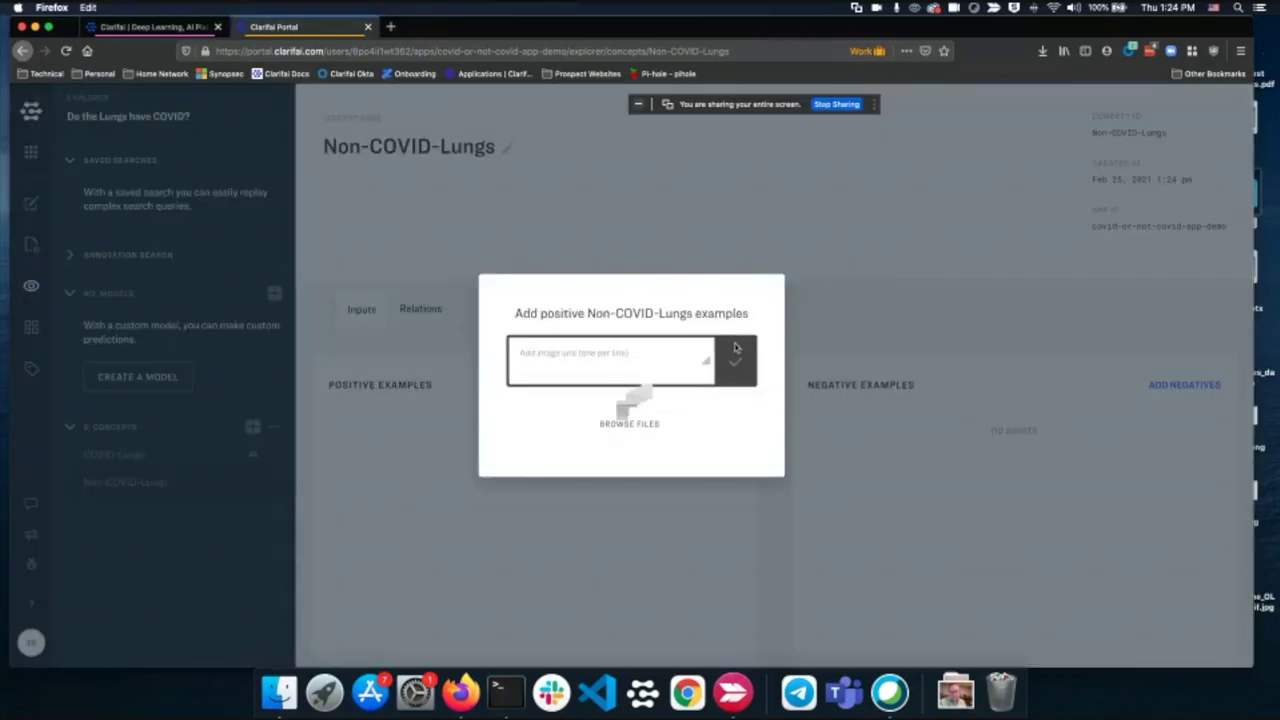
click(629, 408)
click(632, 120)
click(645, 134)
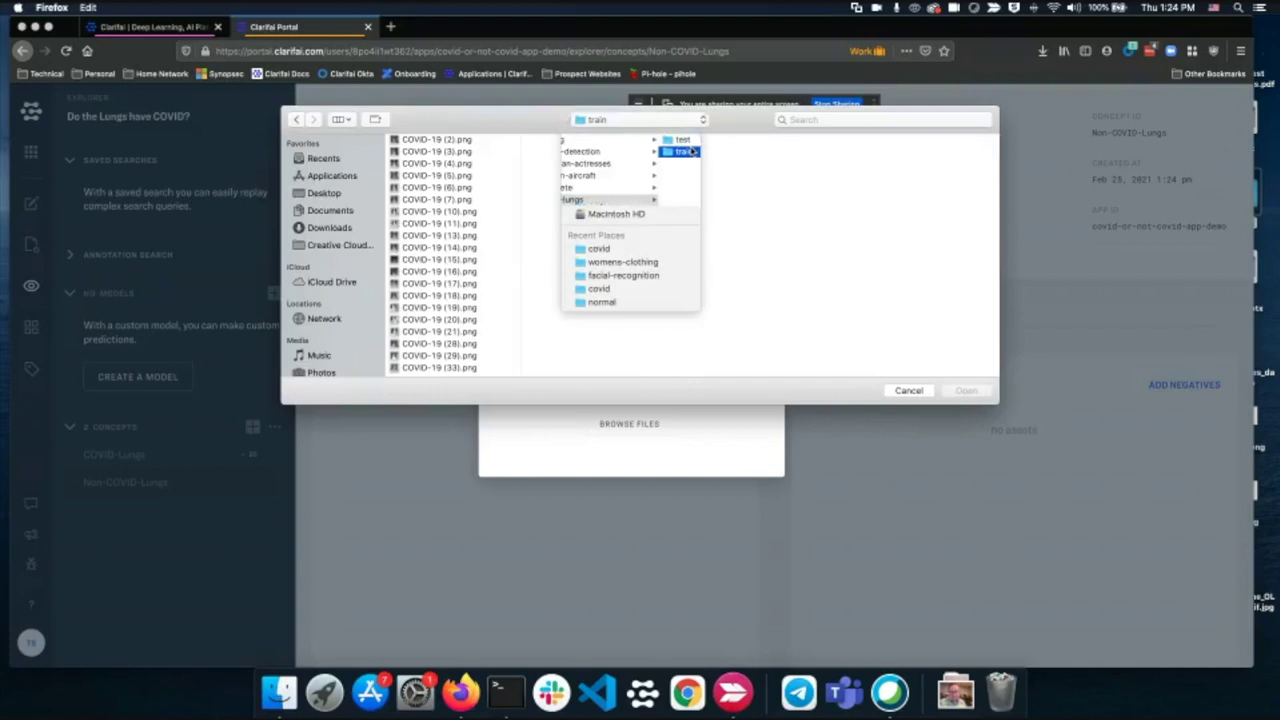
click(823, 152)
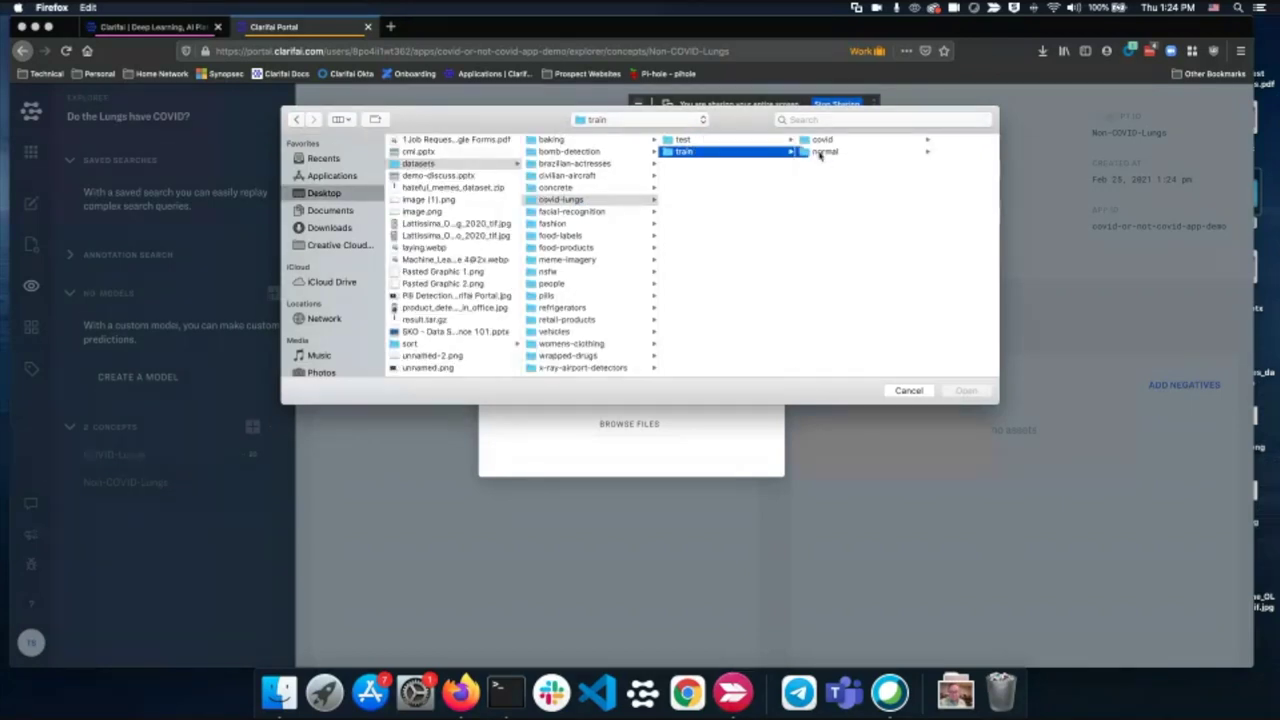
key(Right)
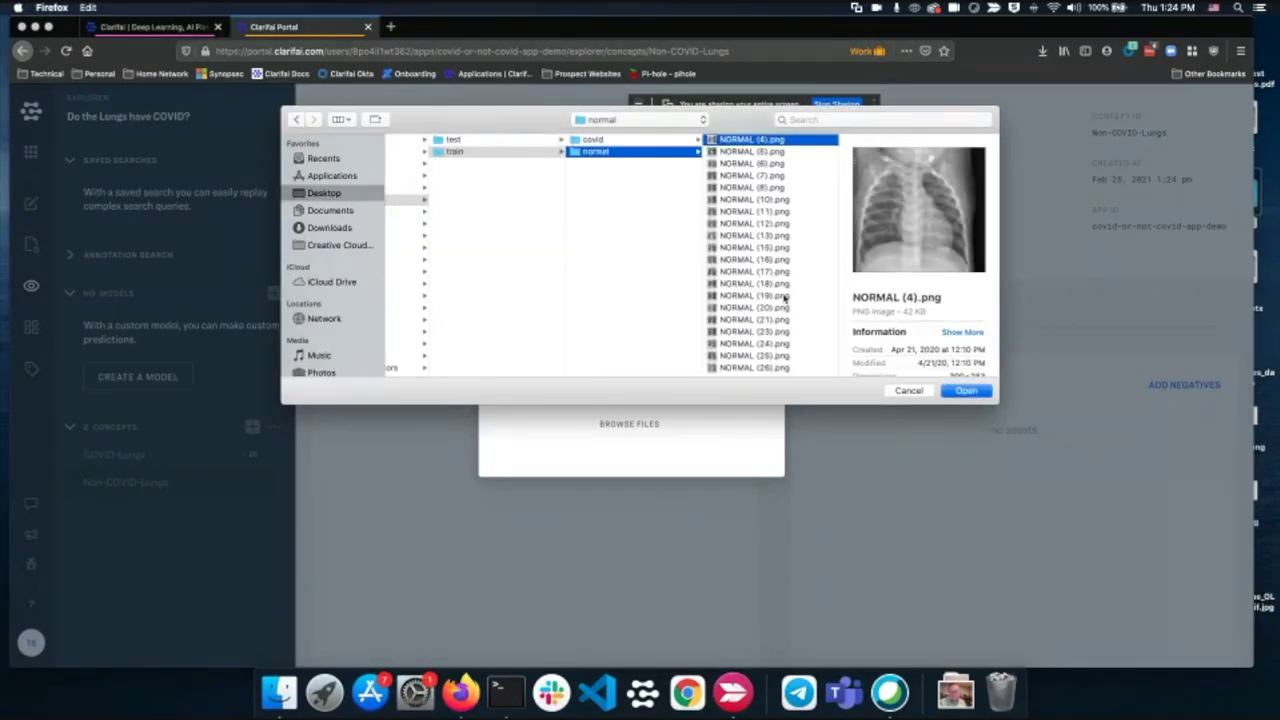
shift+click(785, 368)
click(955, 390)
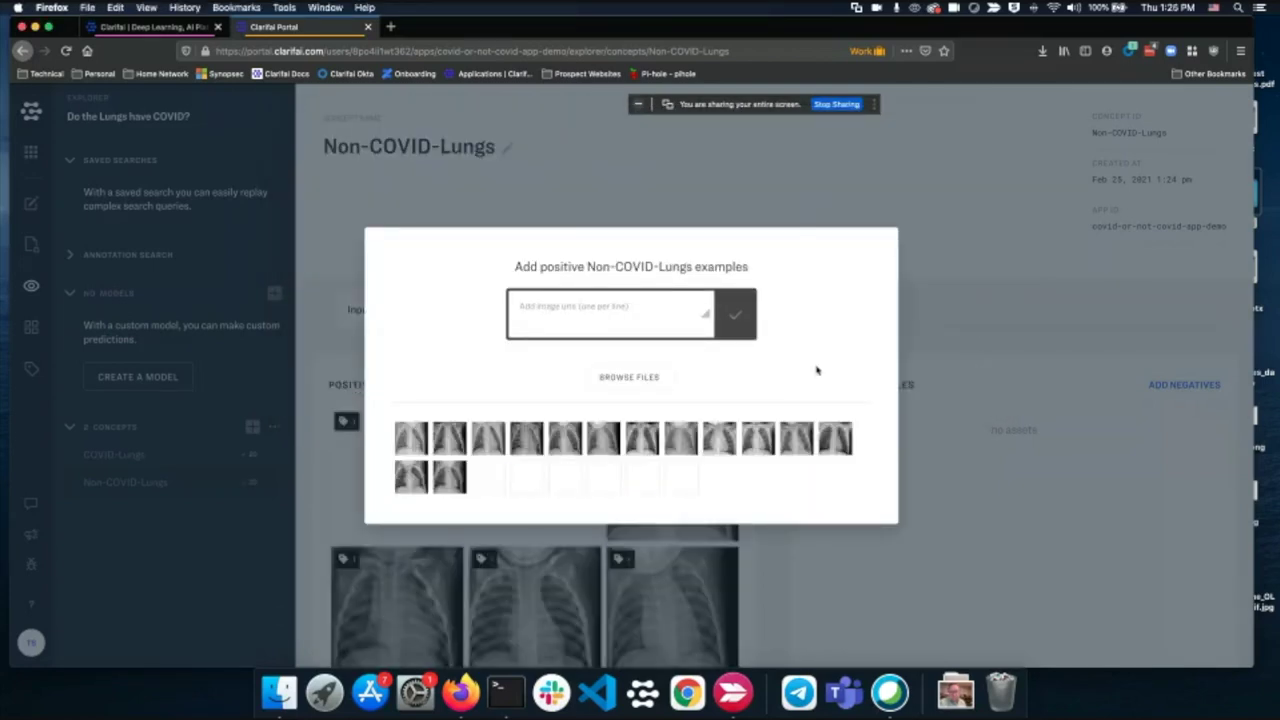
click(768, 190)
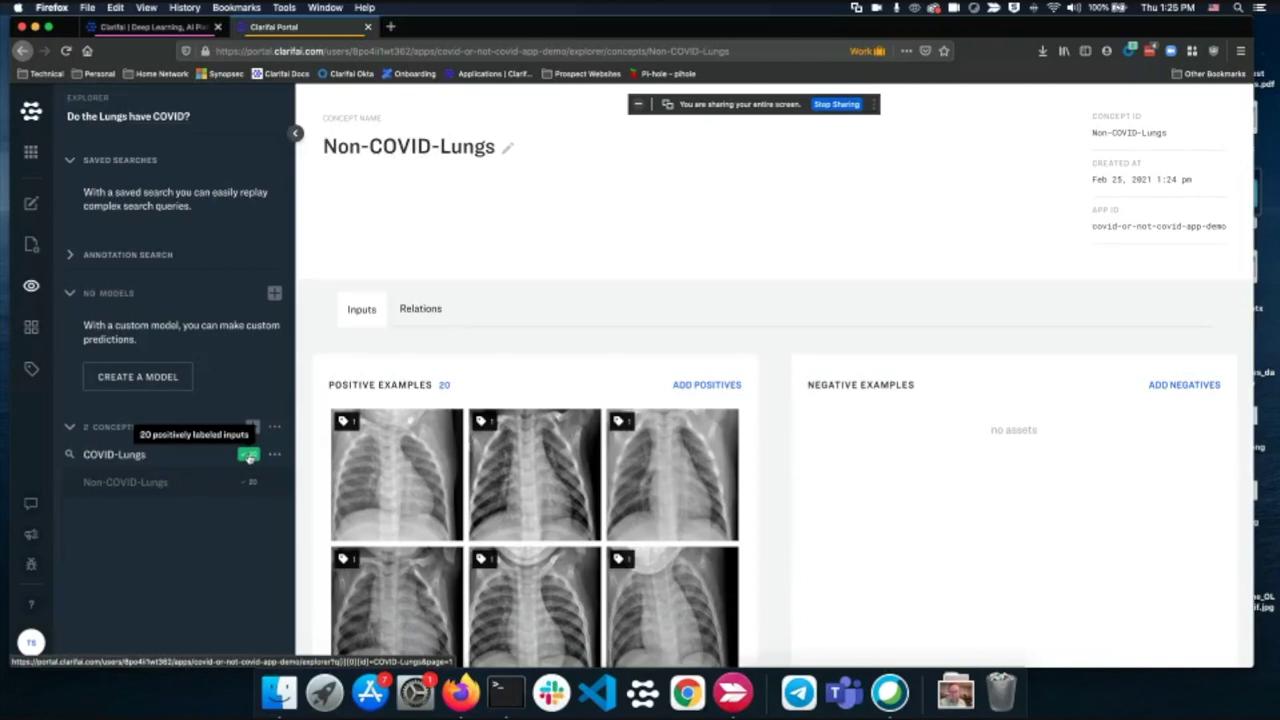
Step: Set up a Context-Based Classifier model with the ID covid-or-not and the display name Covid or Not Covid
click(155, 378)
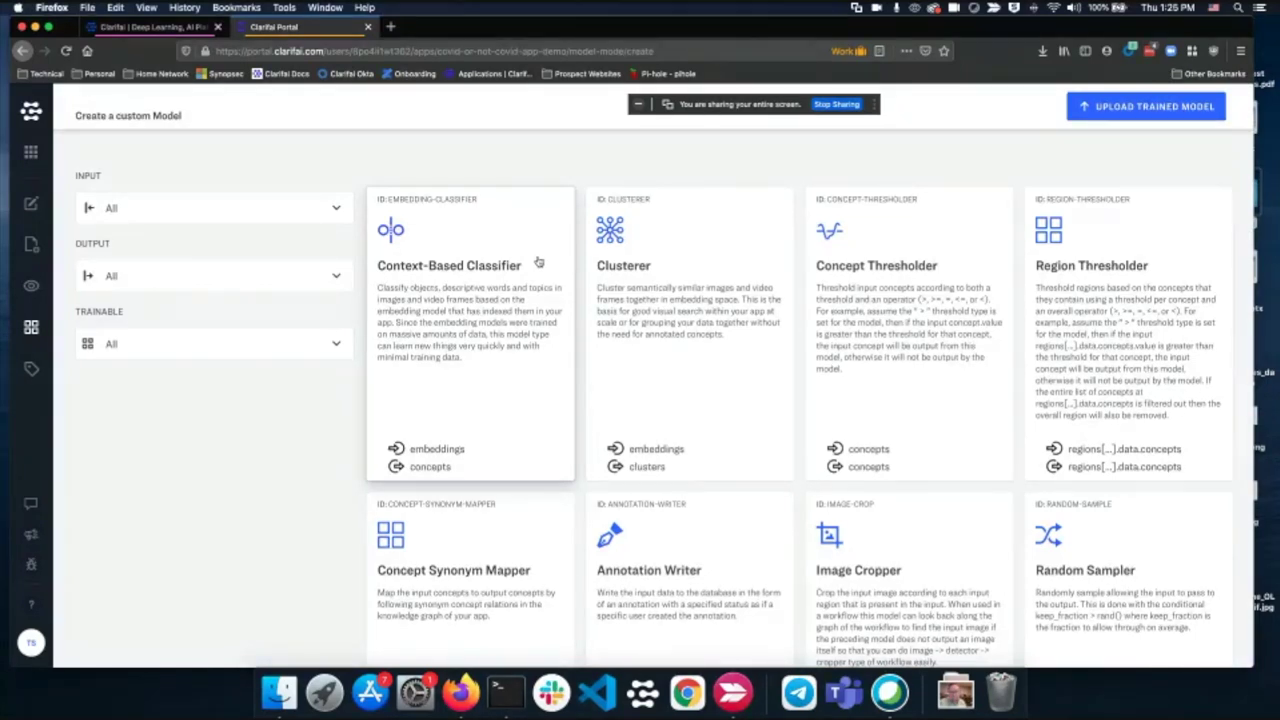
click(489, 294)
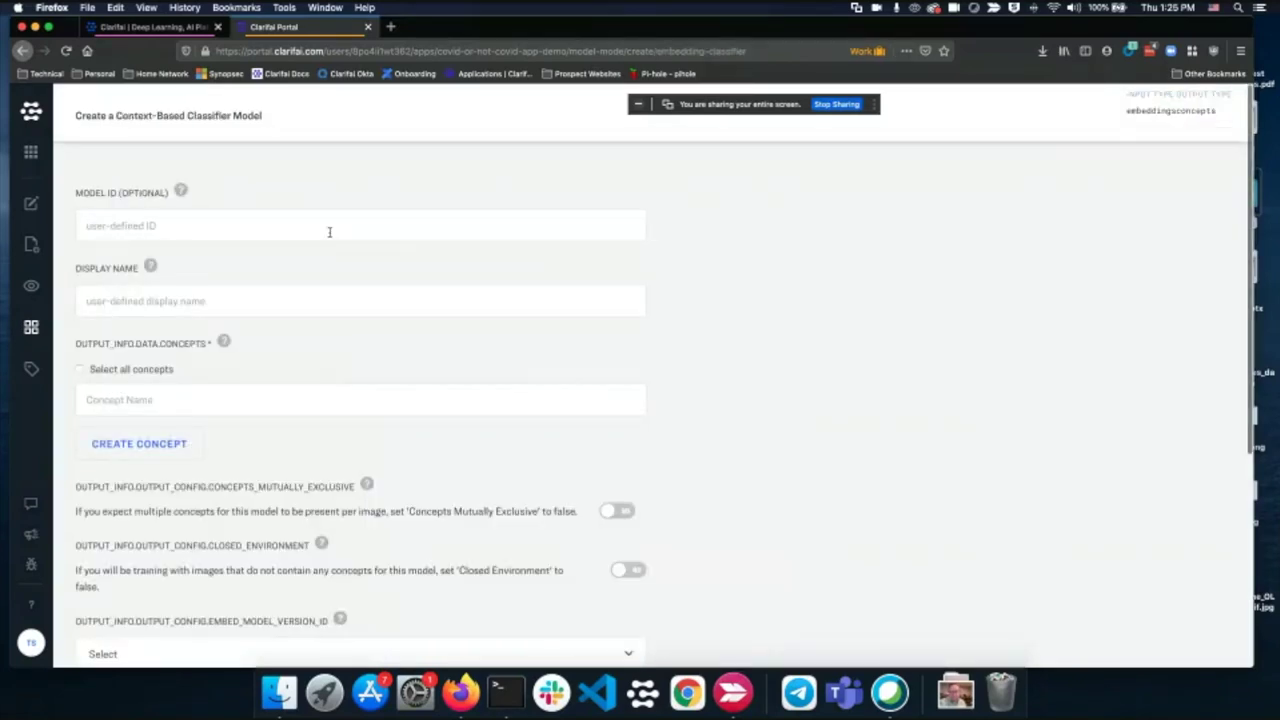
click(329, 231)
text(covid-or-not)
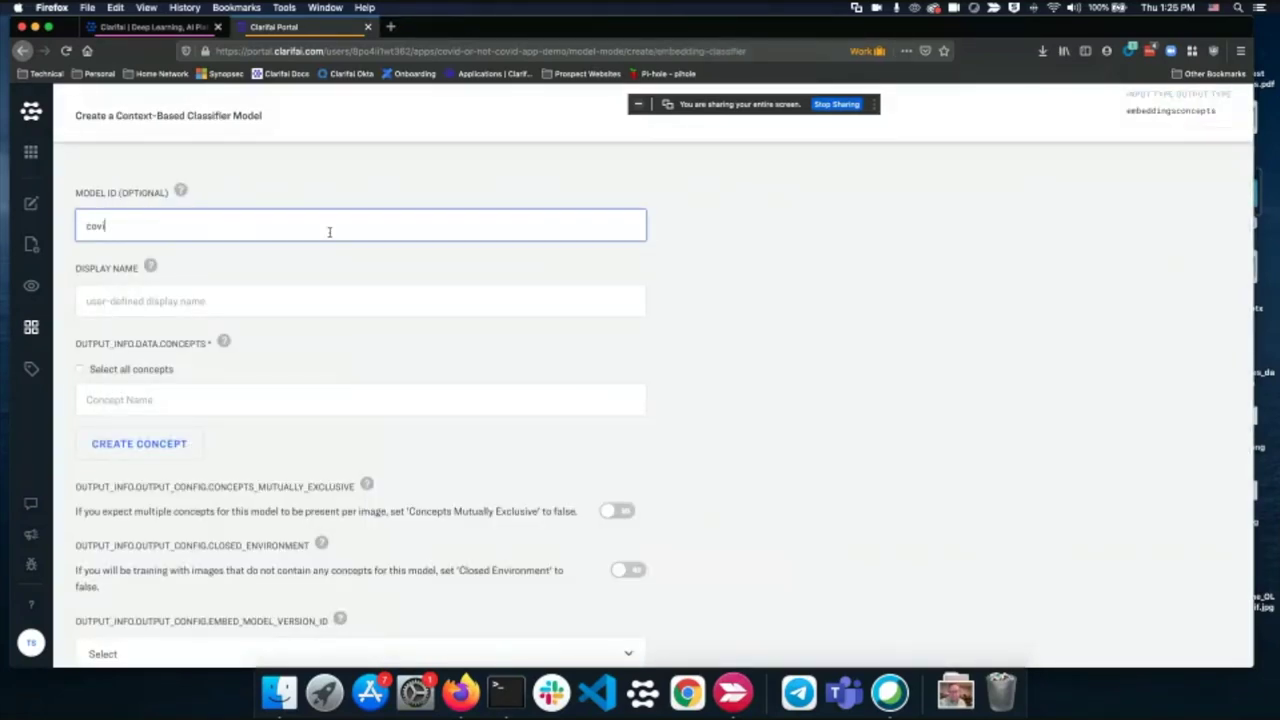
click(301, 291)
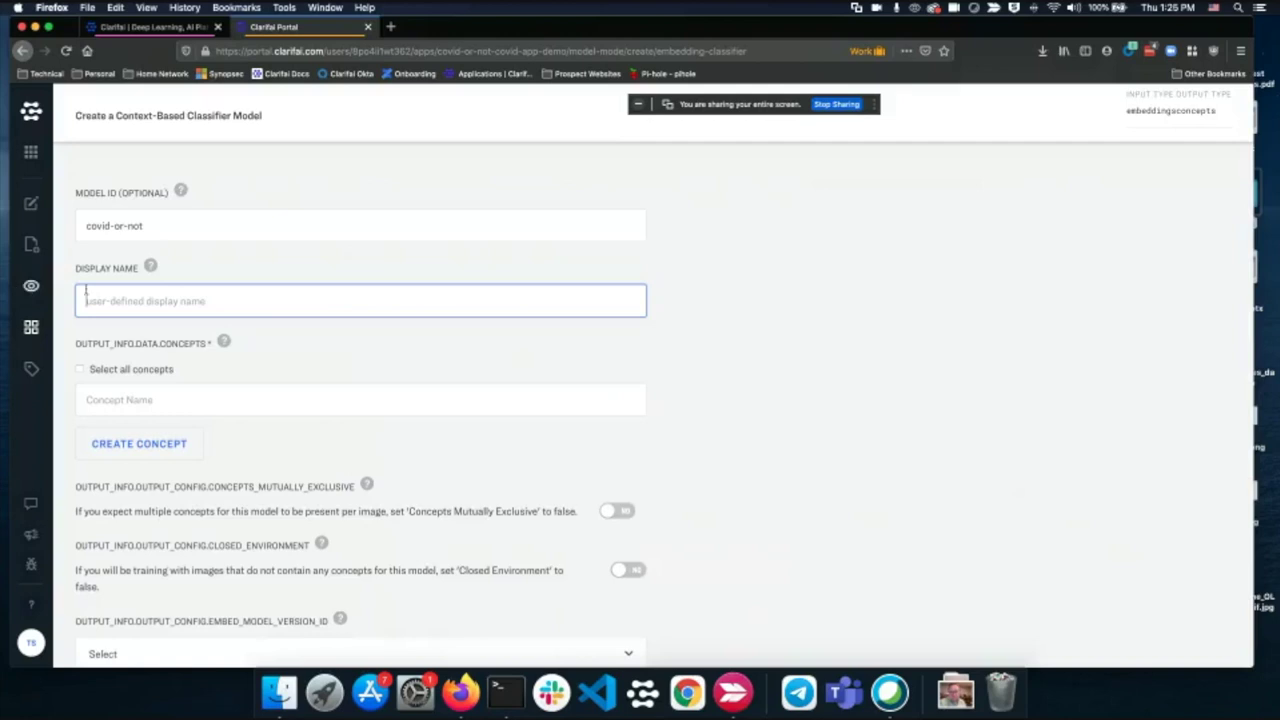
text(Co)
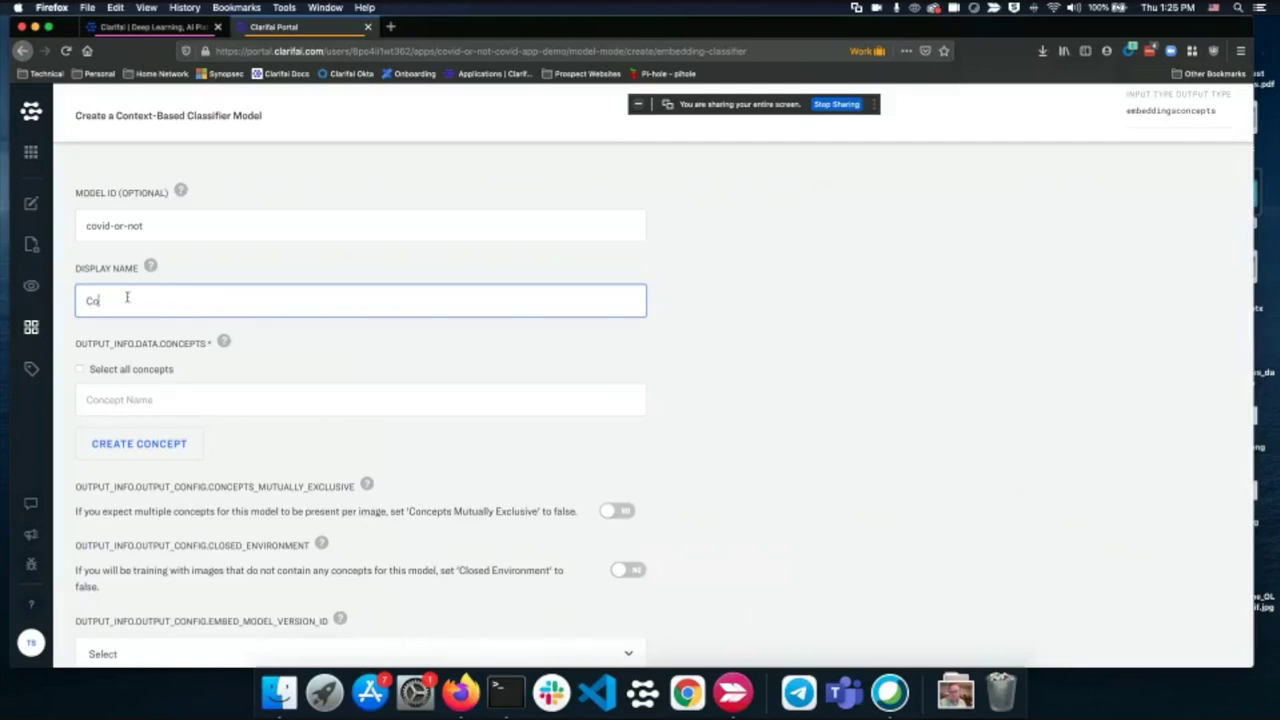
text(vid or Not Covid)
Step: Create the classifier model with all concepts included and train it
click(116, 371)
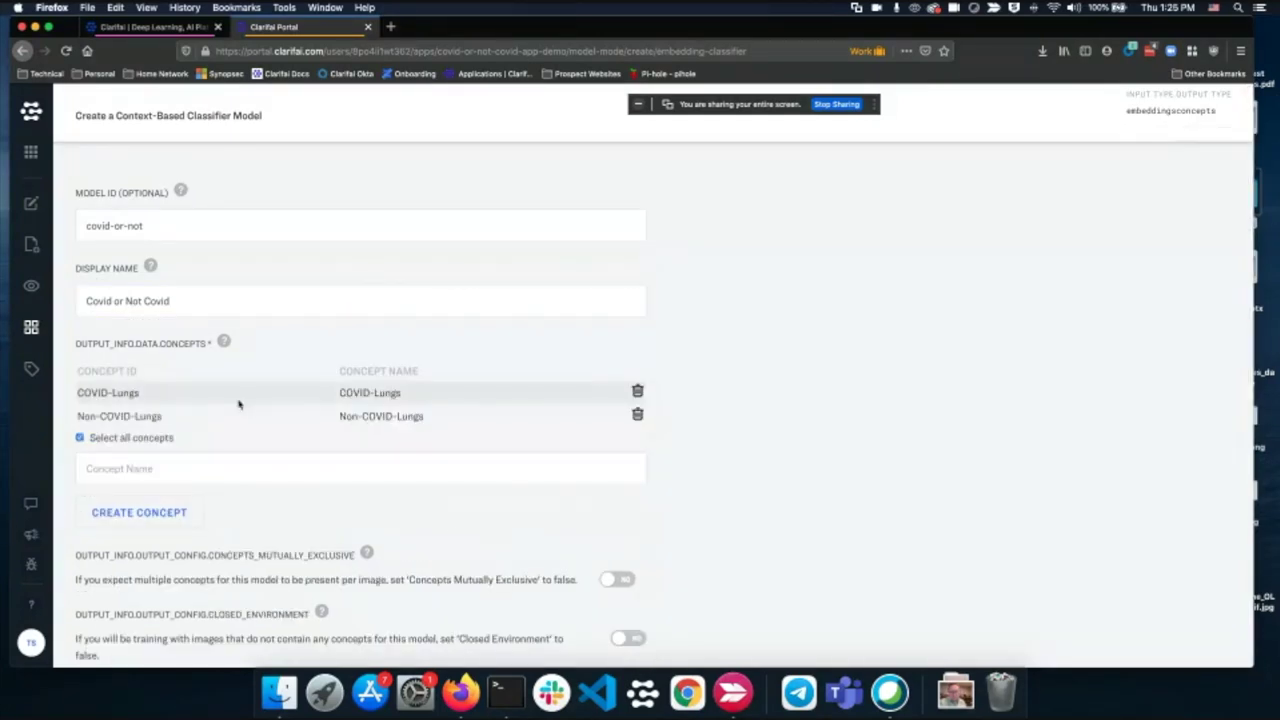
click(635, 637)
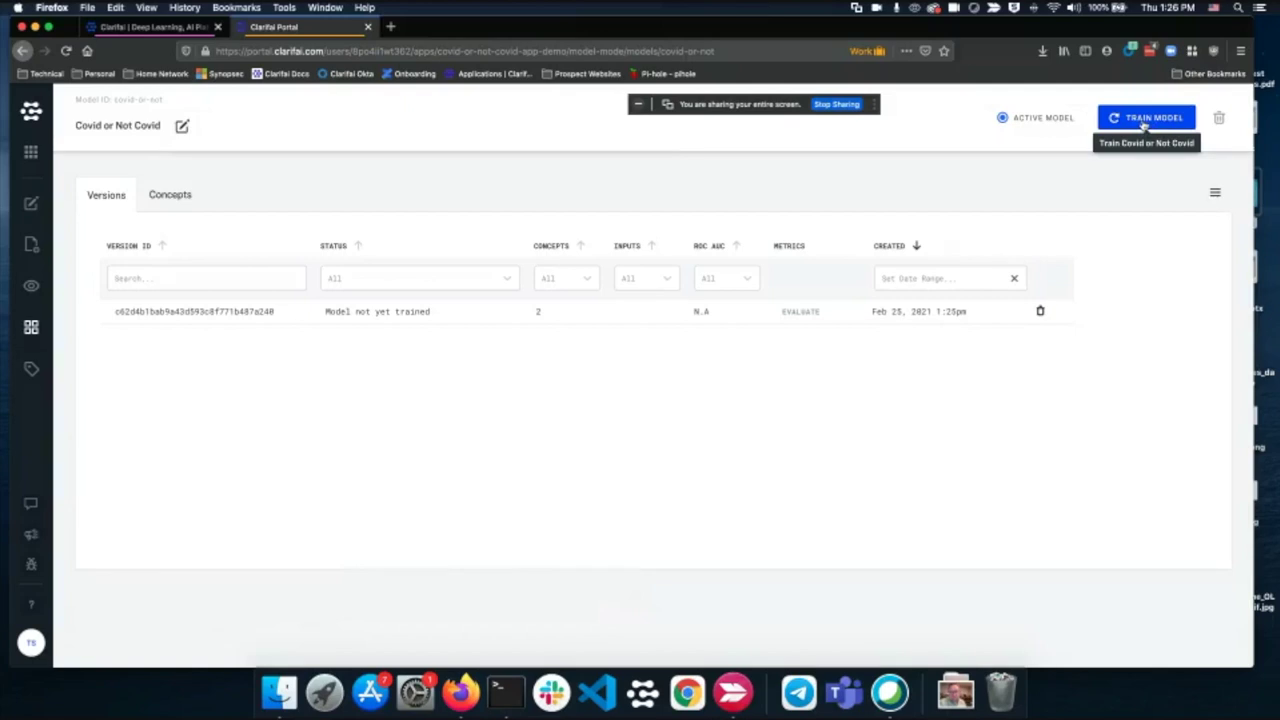
click(1144, 120)
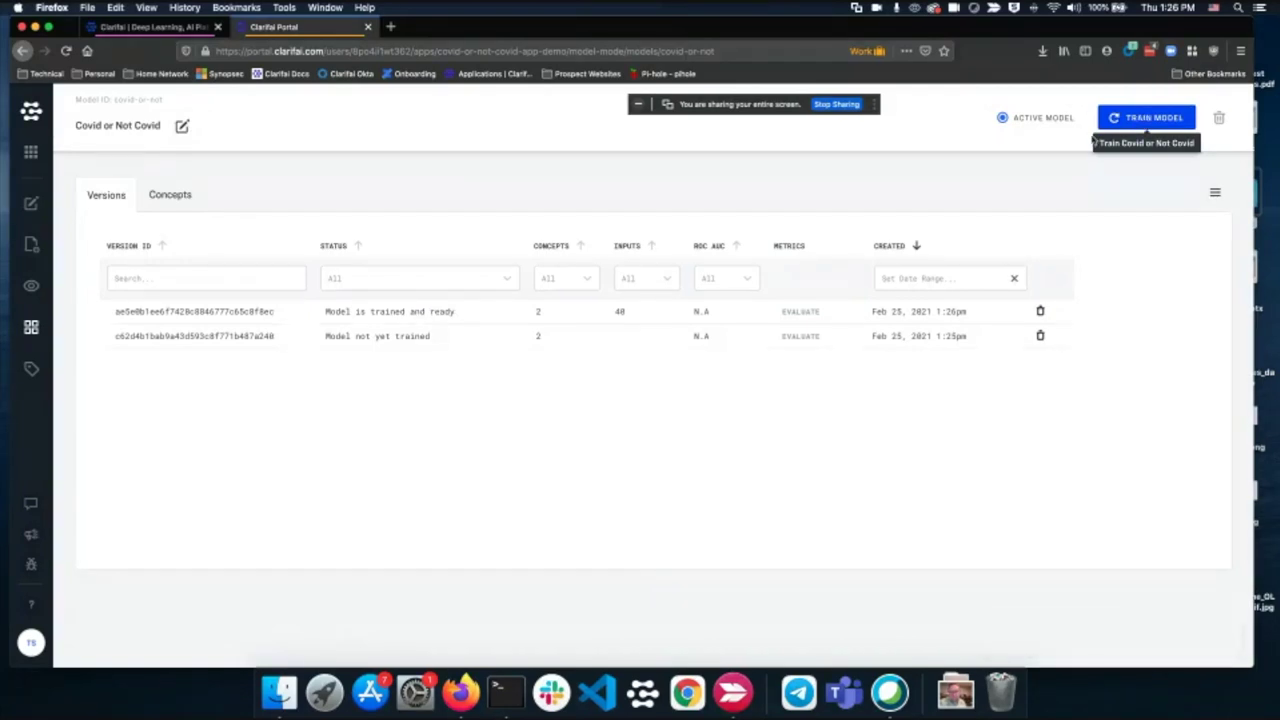
Step: Upload the test image COVID-19 (36).png from the covid-lungs test/covid folder as a new input
click(31, 286)
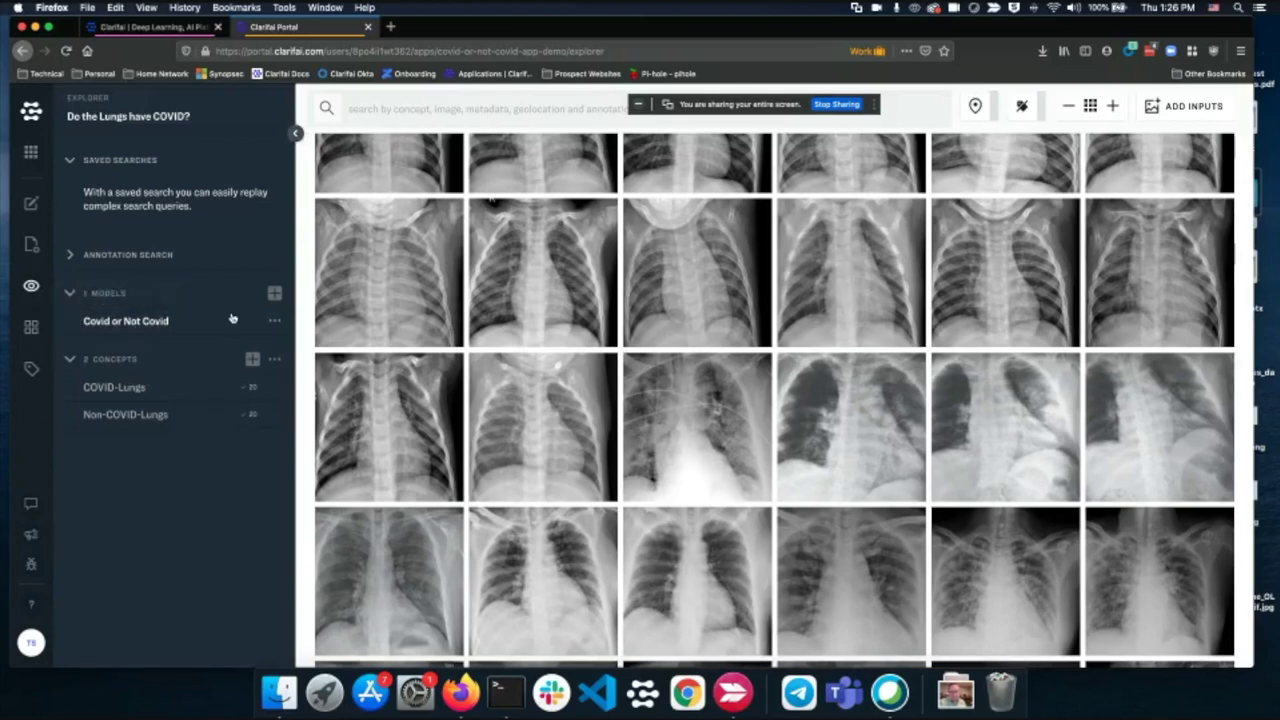
mouse_move(413, 298)
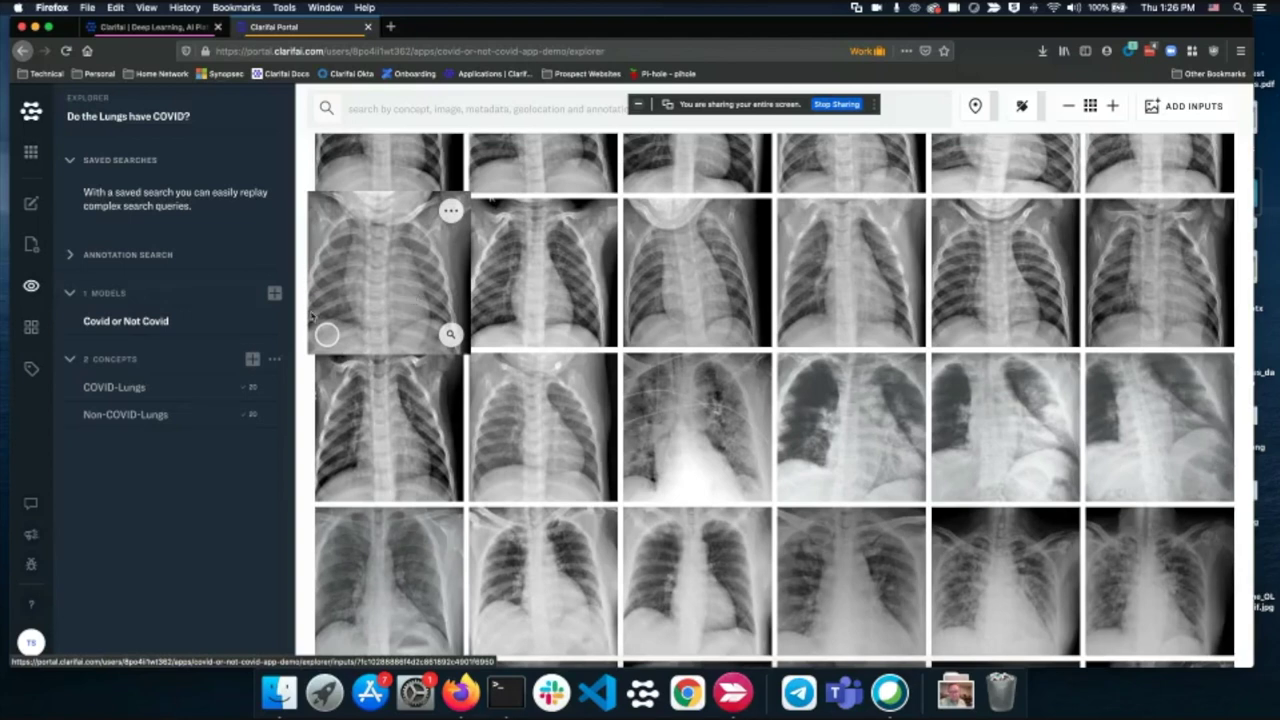
scroll(312, 315, up, 3)
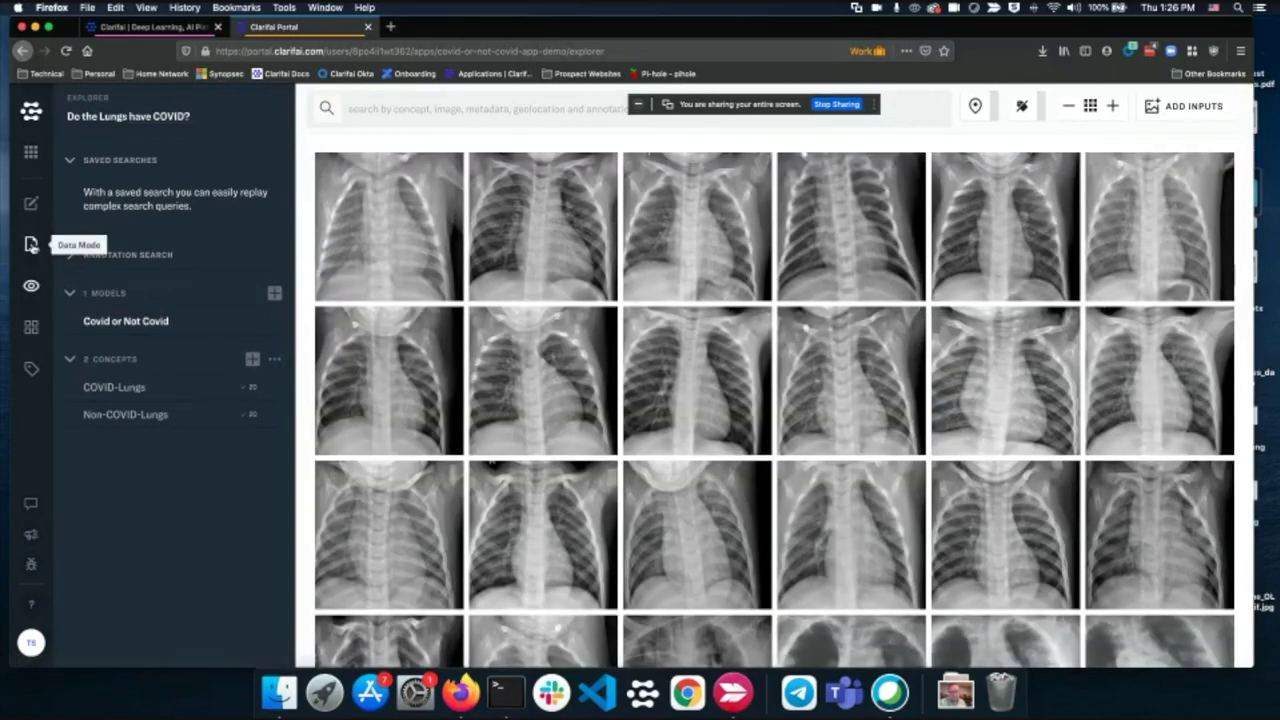
click(31, 244)
click(651, 297)
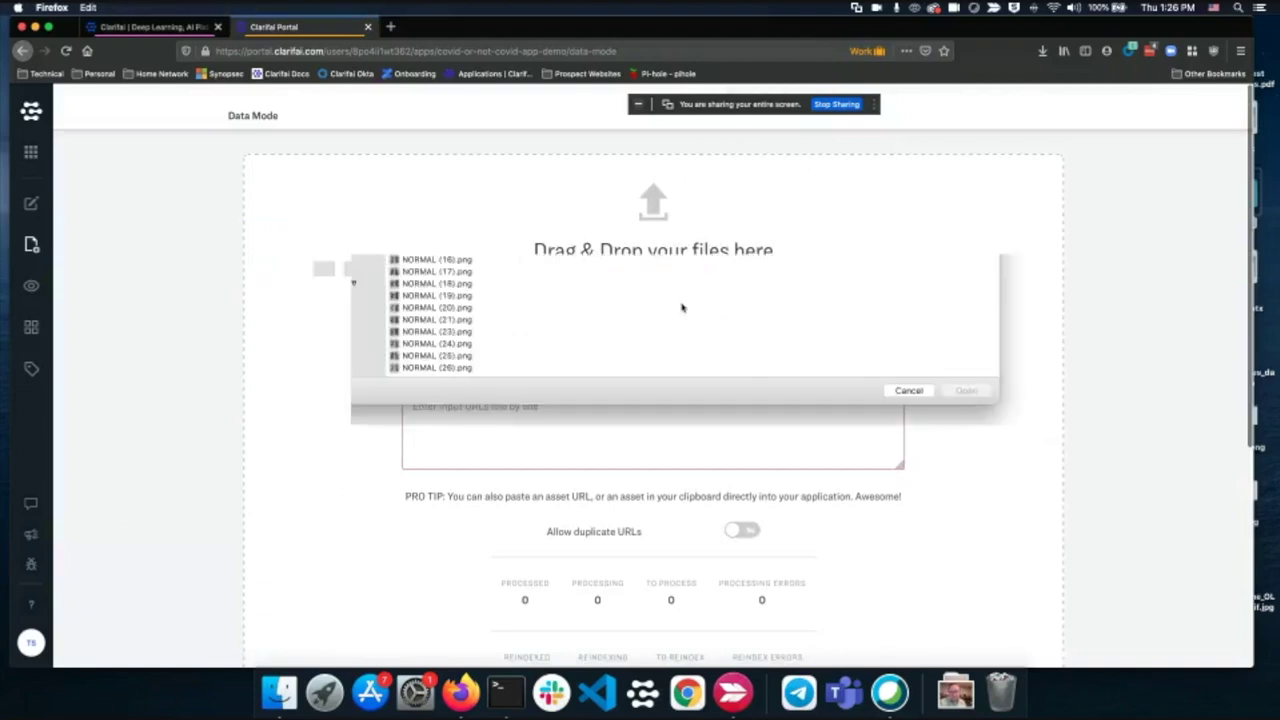
click(640, 120)
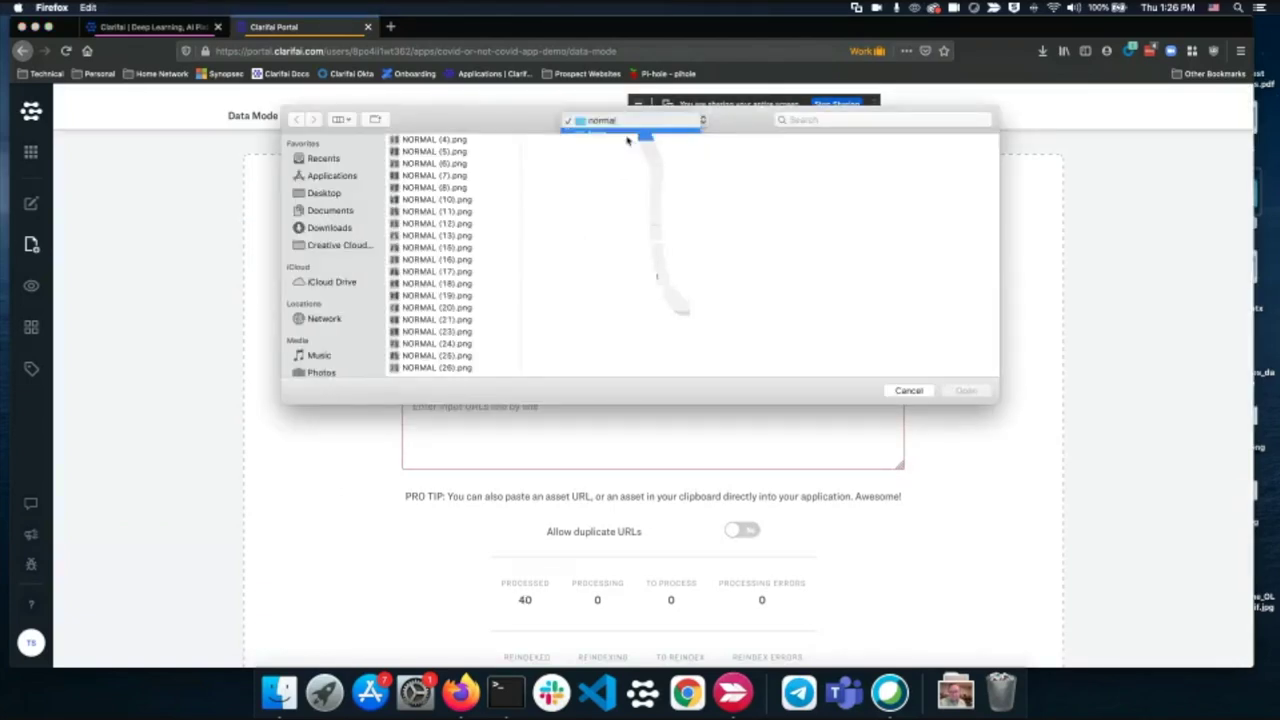
click(627, 148)
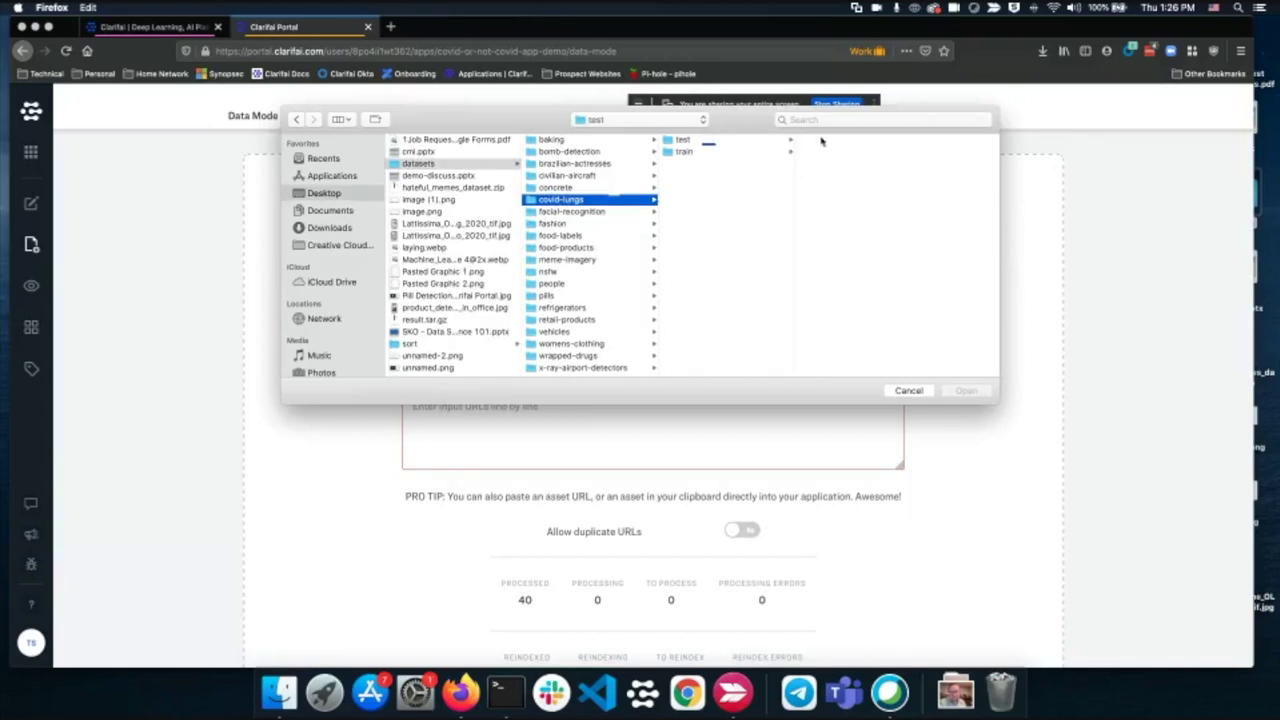
key(Right)
click(829, 139)
click(888, 188)
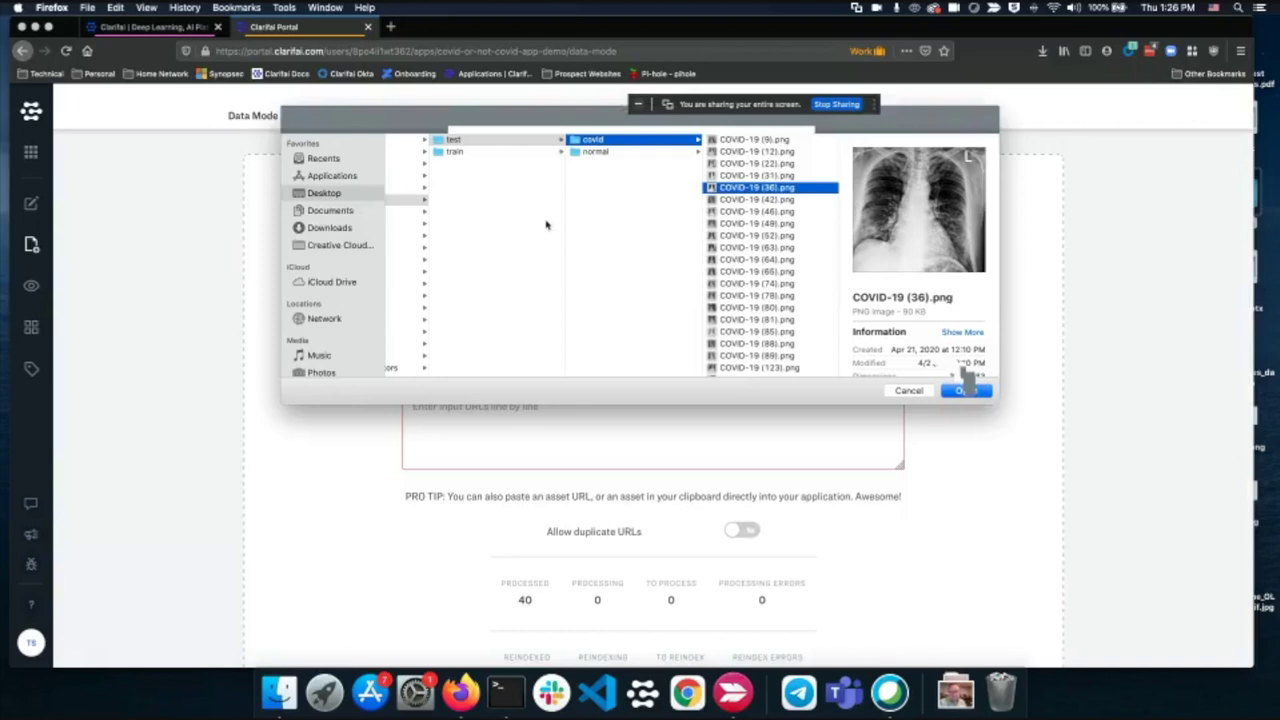
click(966, 390)
click(643, 588)
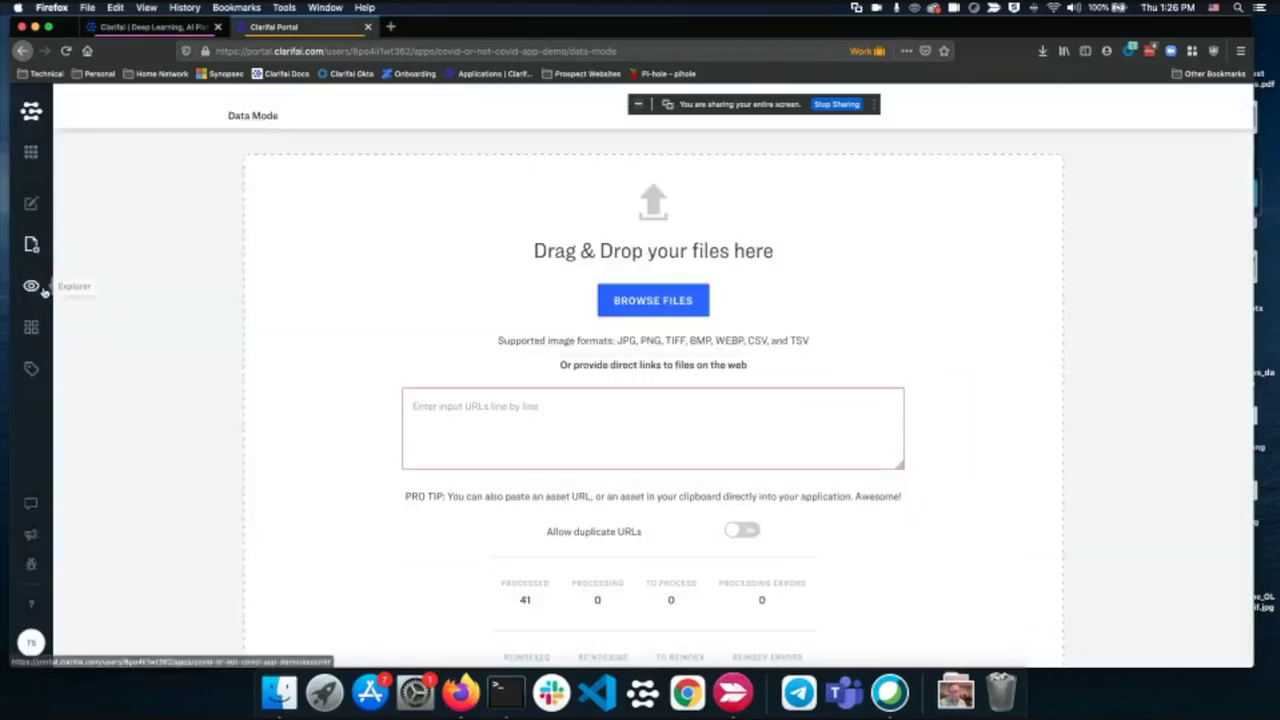
Step: Open the uploaded test X-ray in the Explorer and examine its custom model predictions for both lung concepts
click(43, 289)
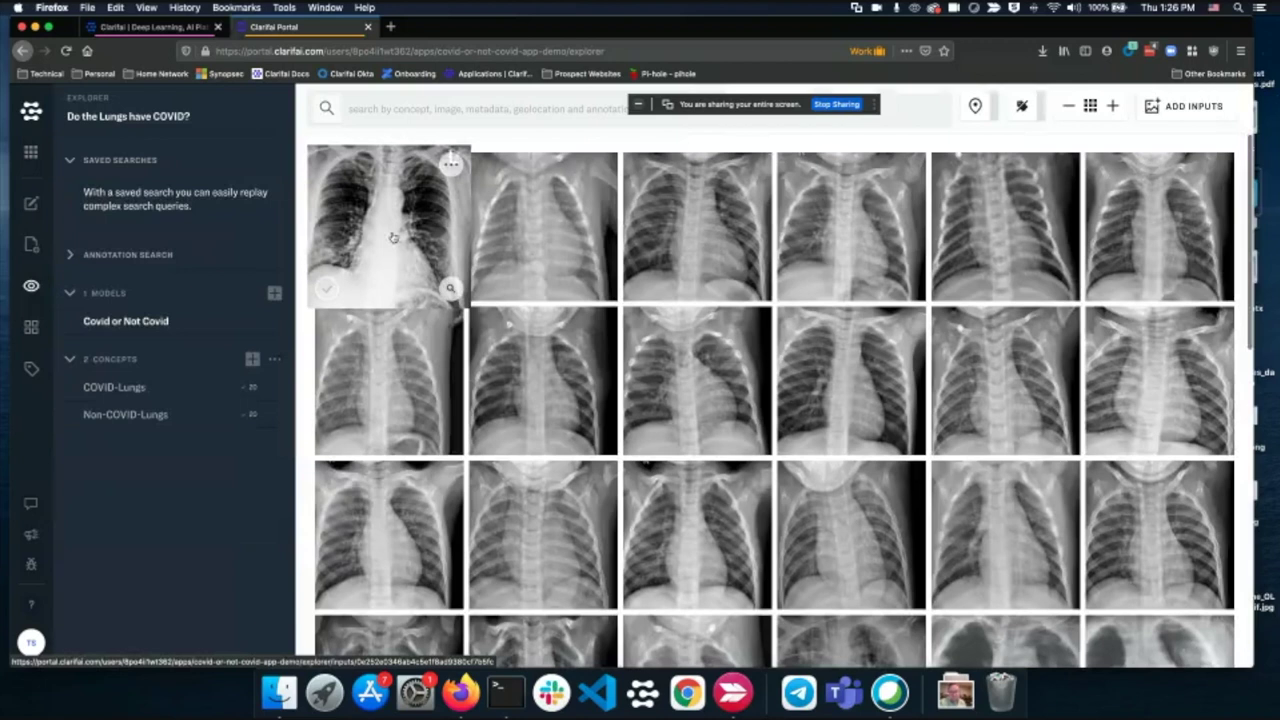
click(393, 237)
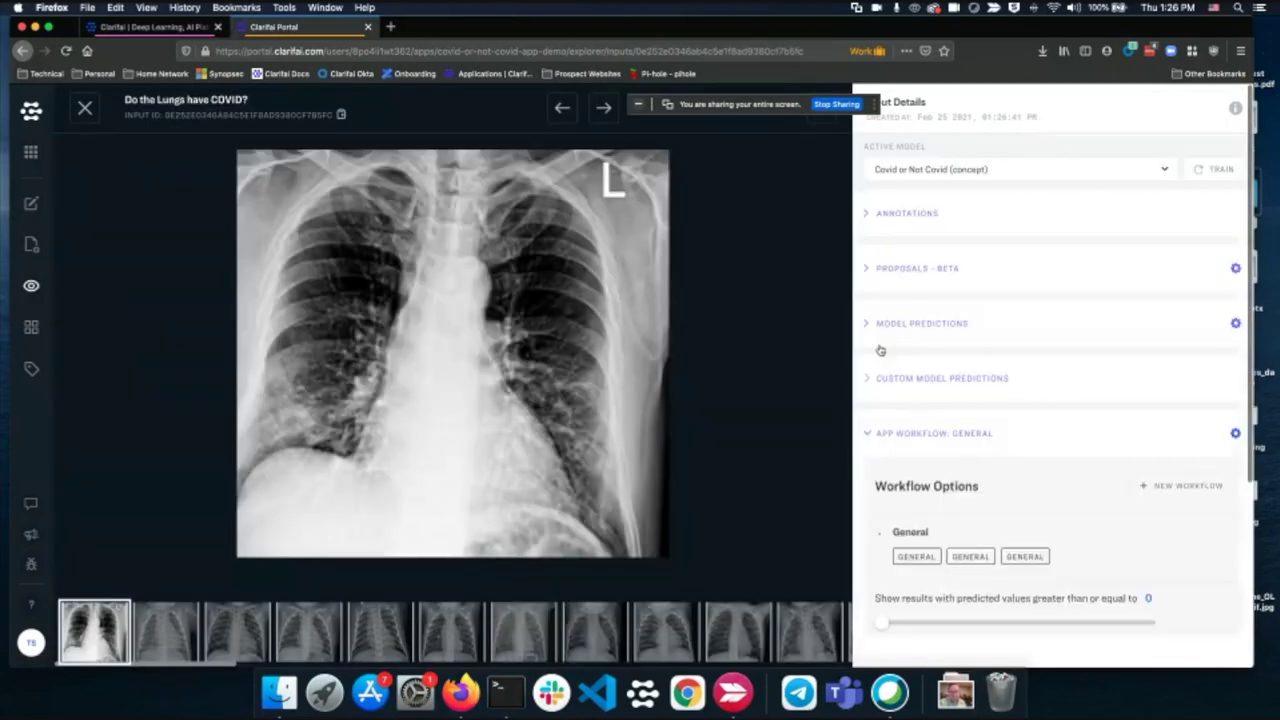
click(944, 377)
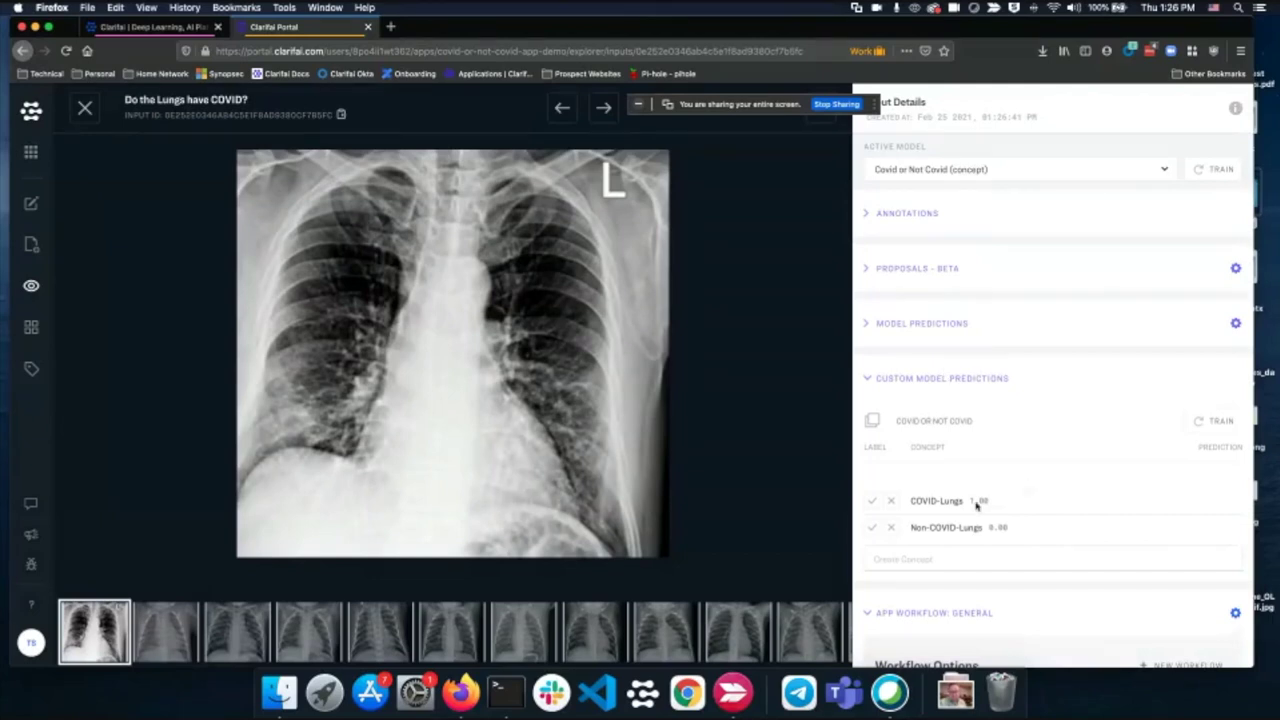
mouse_move(976, 505)
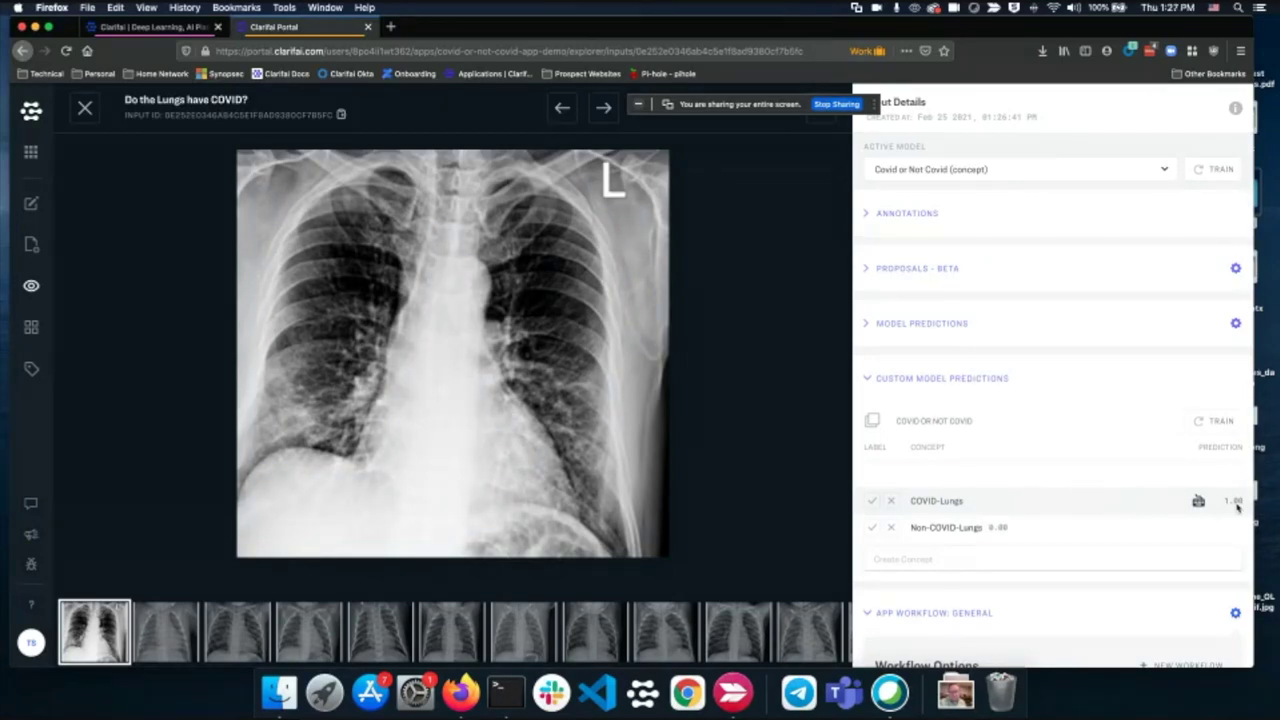
mouse_move(1237, 508)
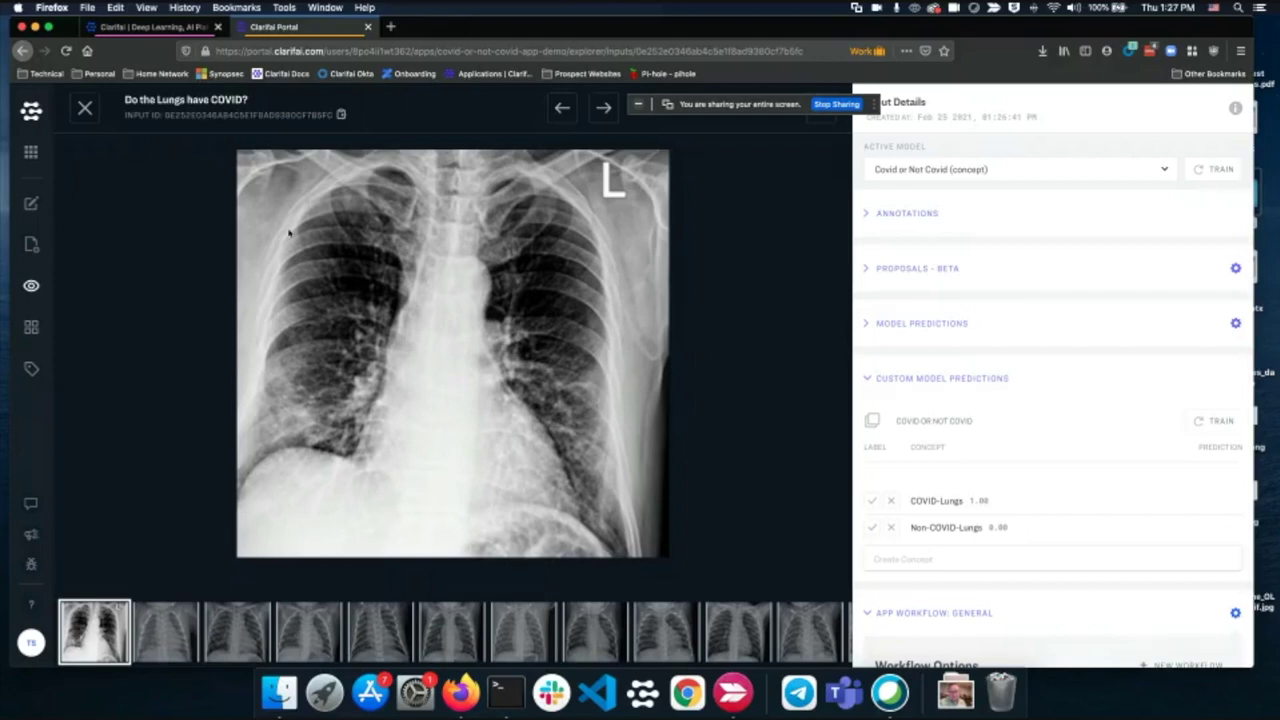
Step: Leave the test X-ray and start a new application with the App-ID Detection-Model-Clothings
click(86, 117)
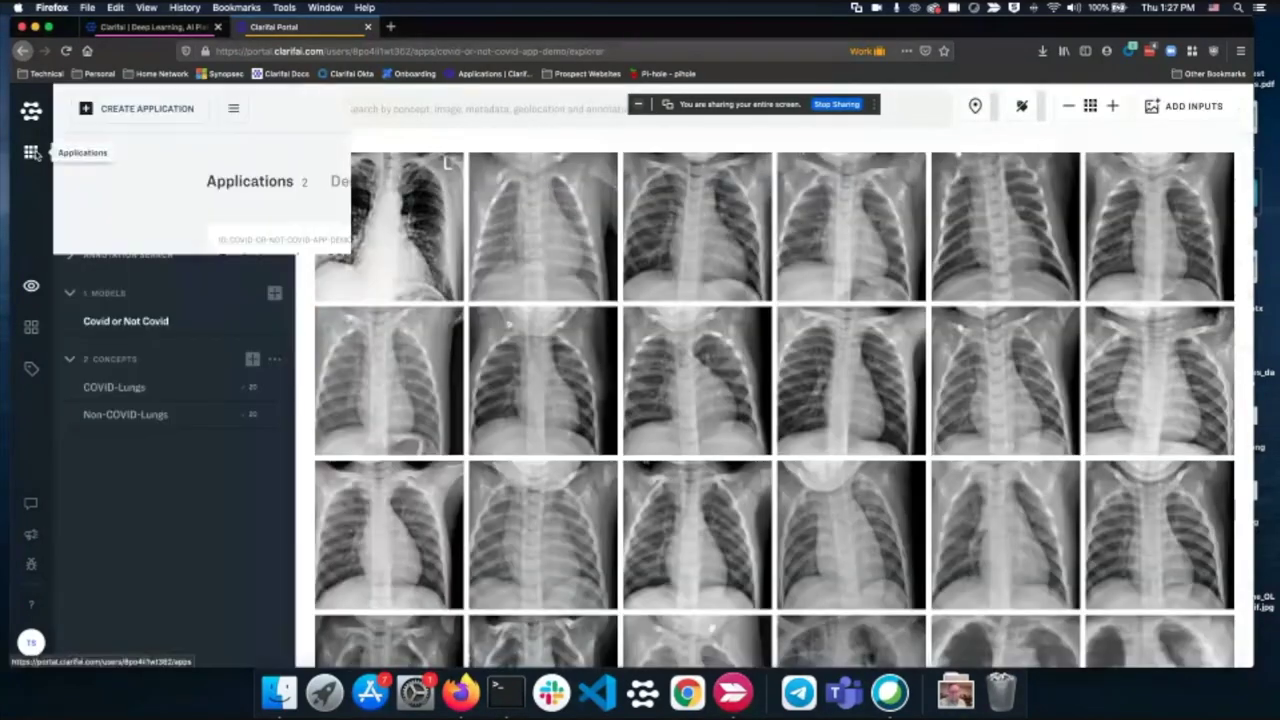
click(32, 152)
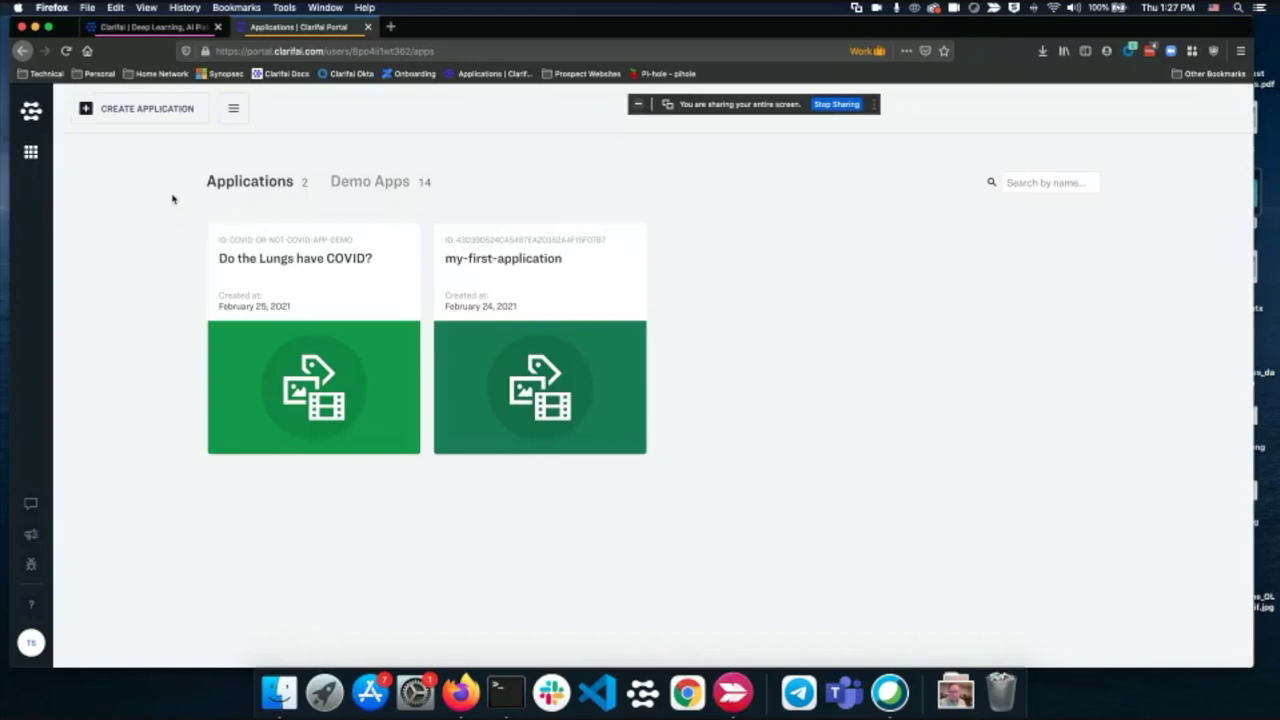
click(147, 108)
click(456, 297)
text(Detection-Model)
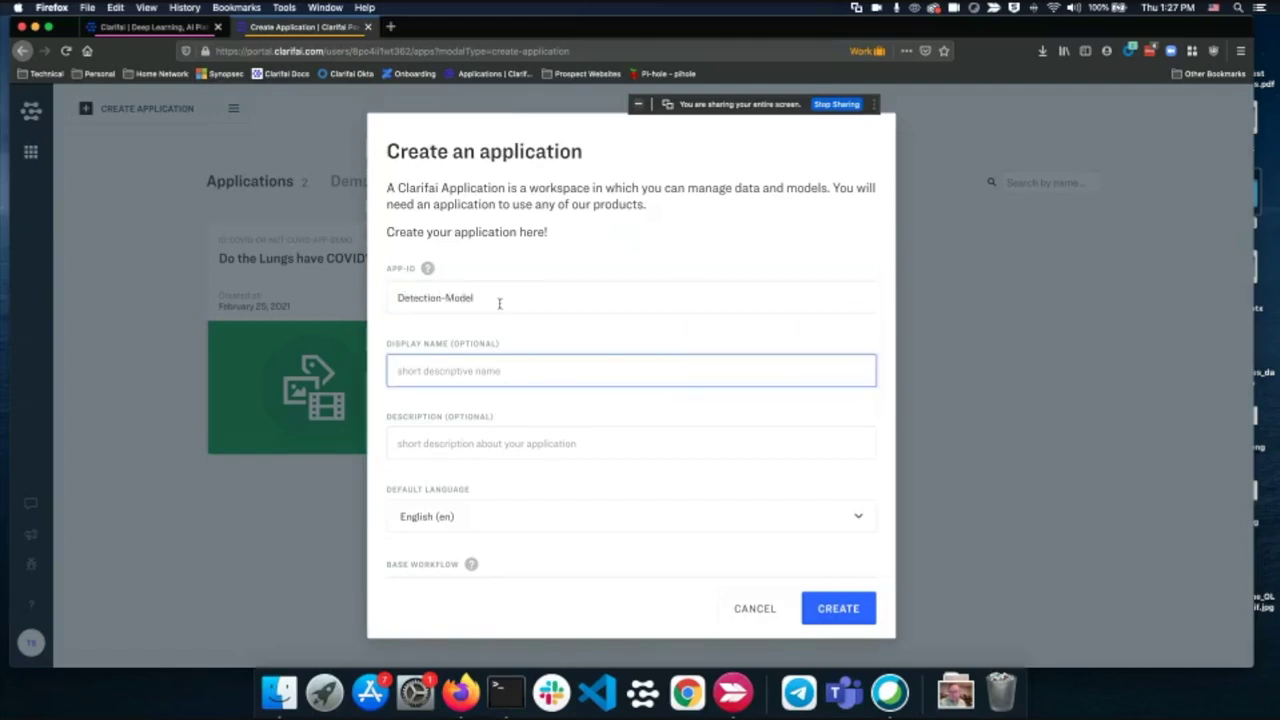
text(-C)
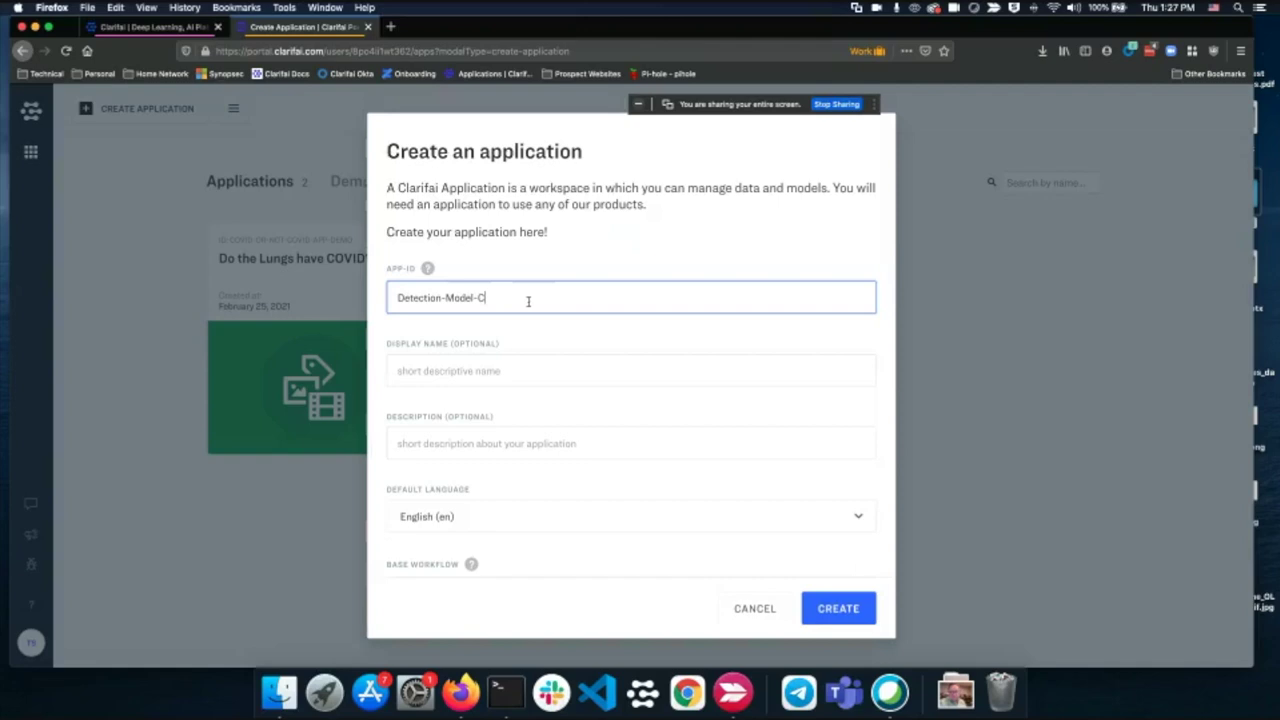
text(lothing)
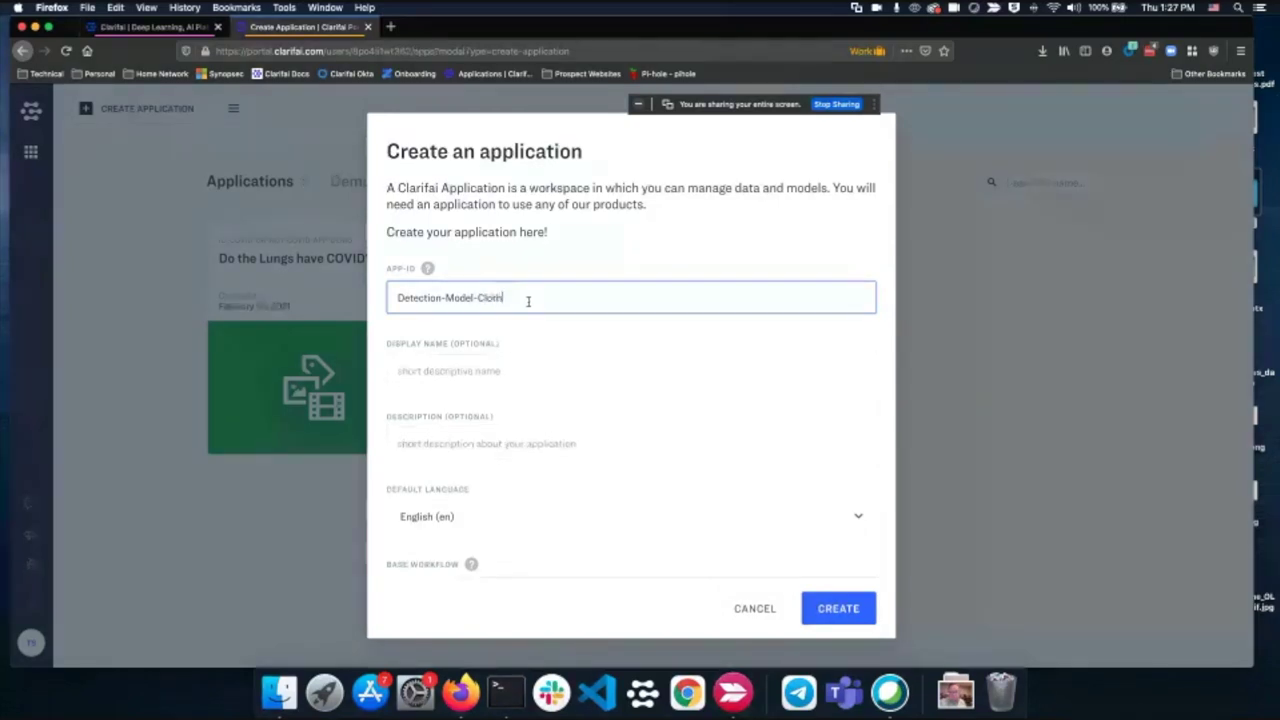
text(s)
Step: Enter Detection Model for Clothing as the new application's display name
click(563, 393)
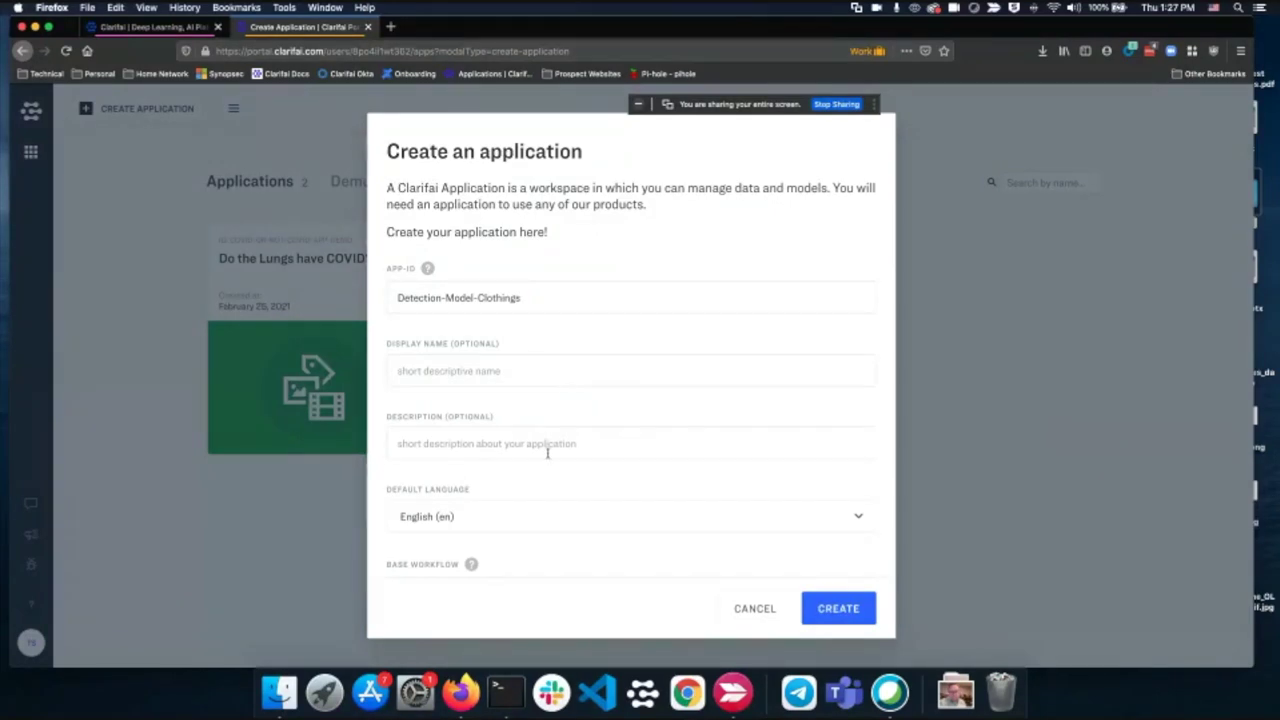
scroll(495, 365, down, 2)
click(491, 352)
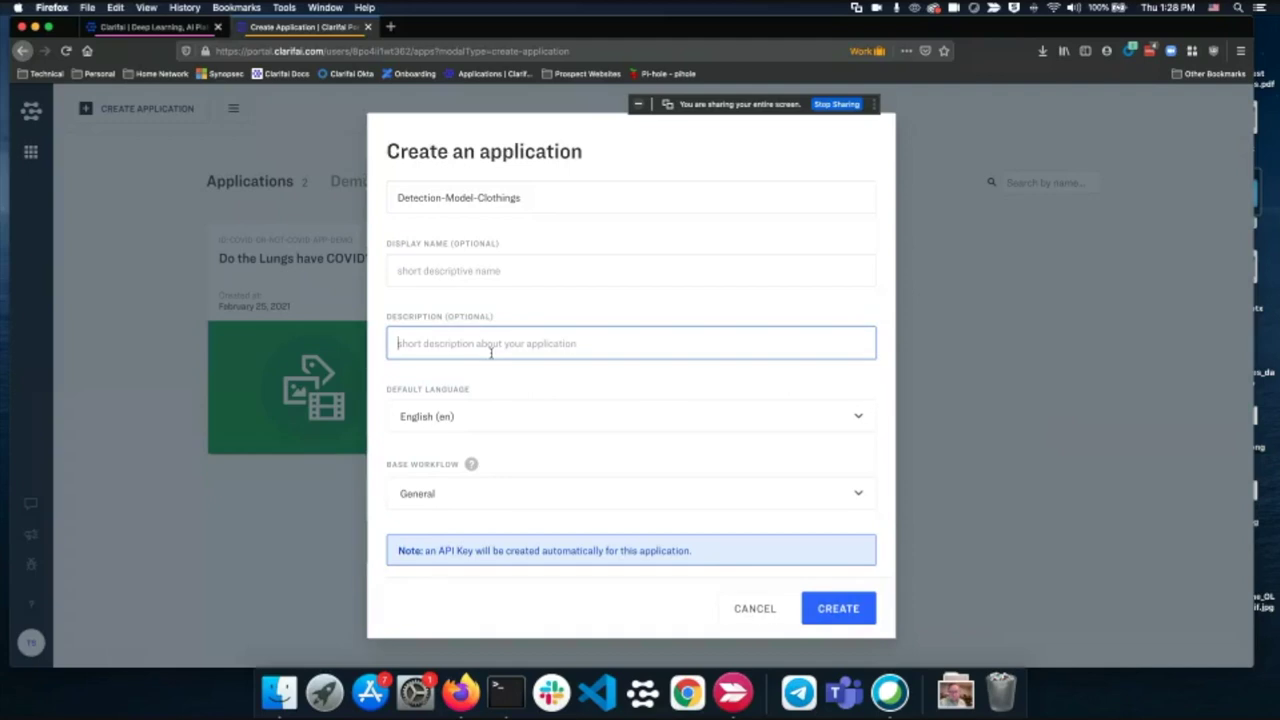
click(492, 271)
text(Det)
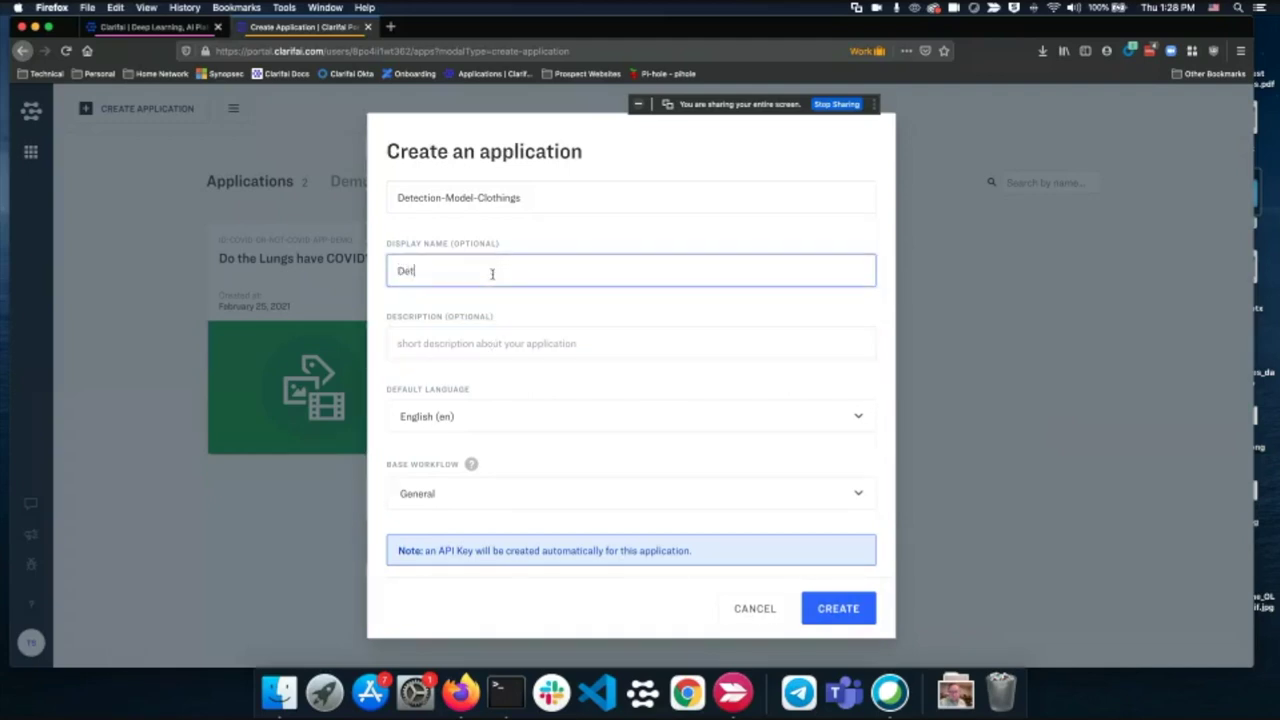
text(ection Model for Clothing)
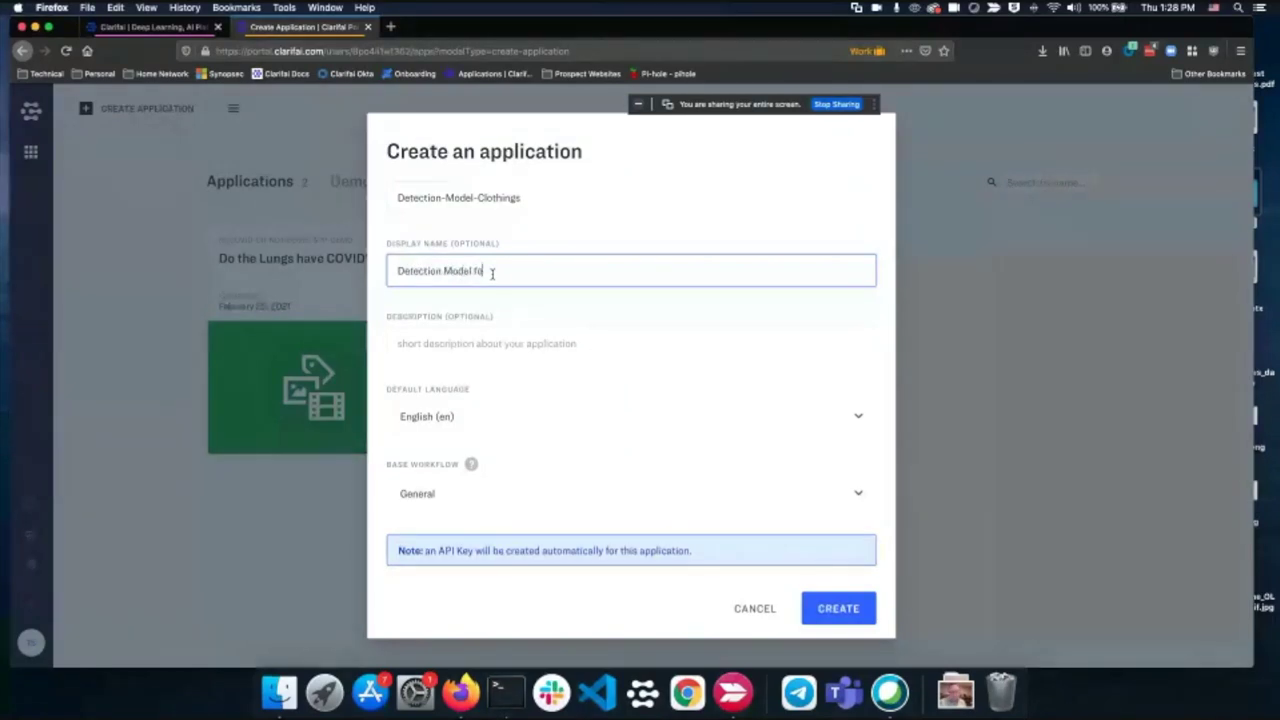
Step: Set the base workflow to General-Detection and create the application
click(480, 494)
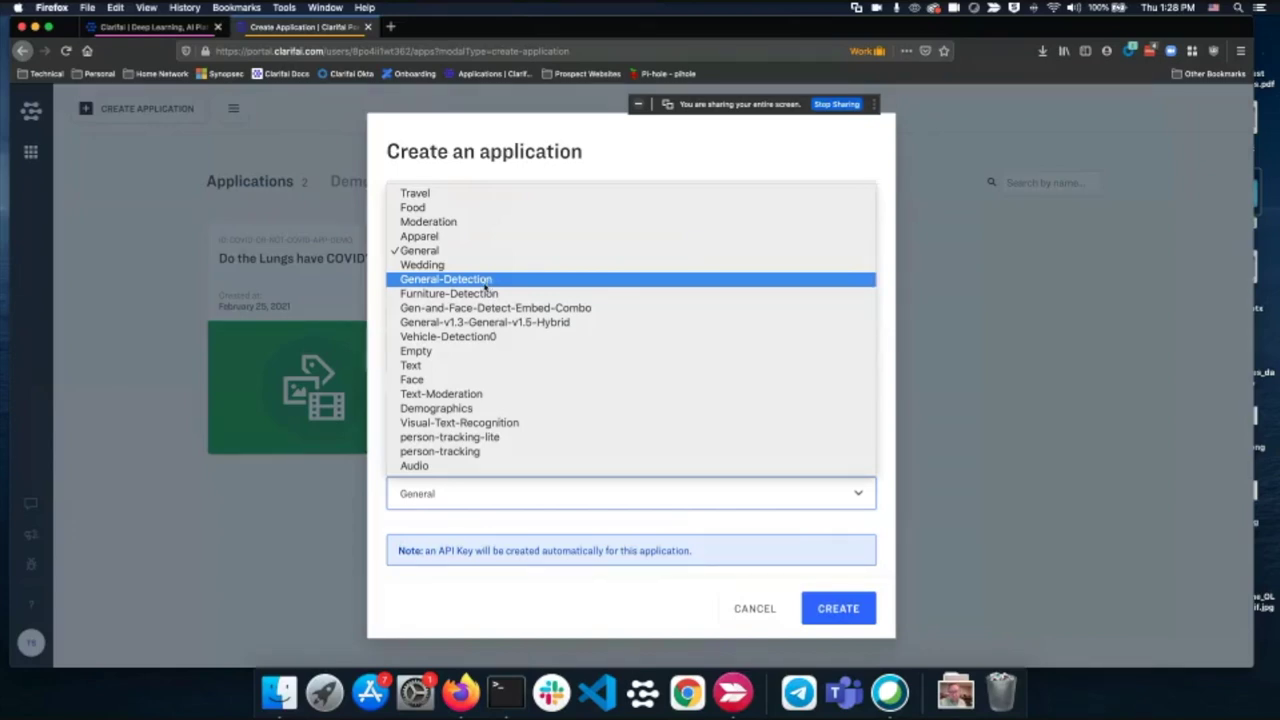
click(485, 284)
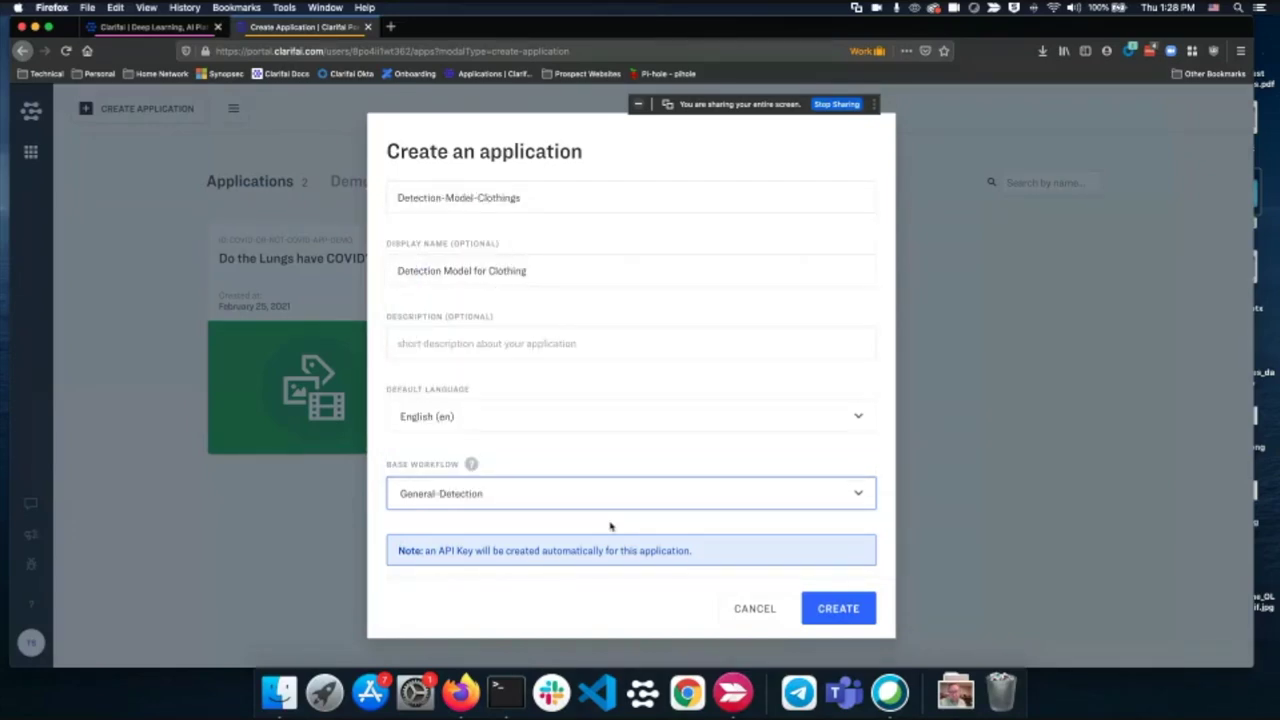
click(857, 618)
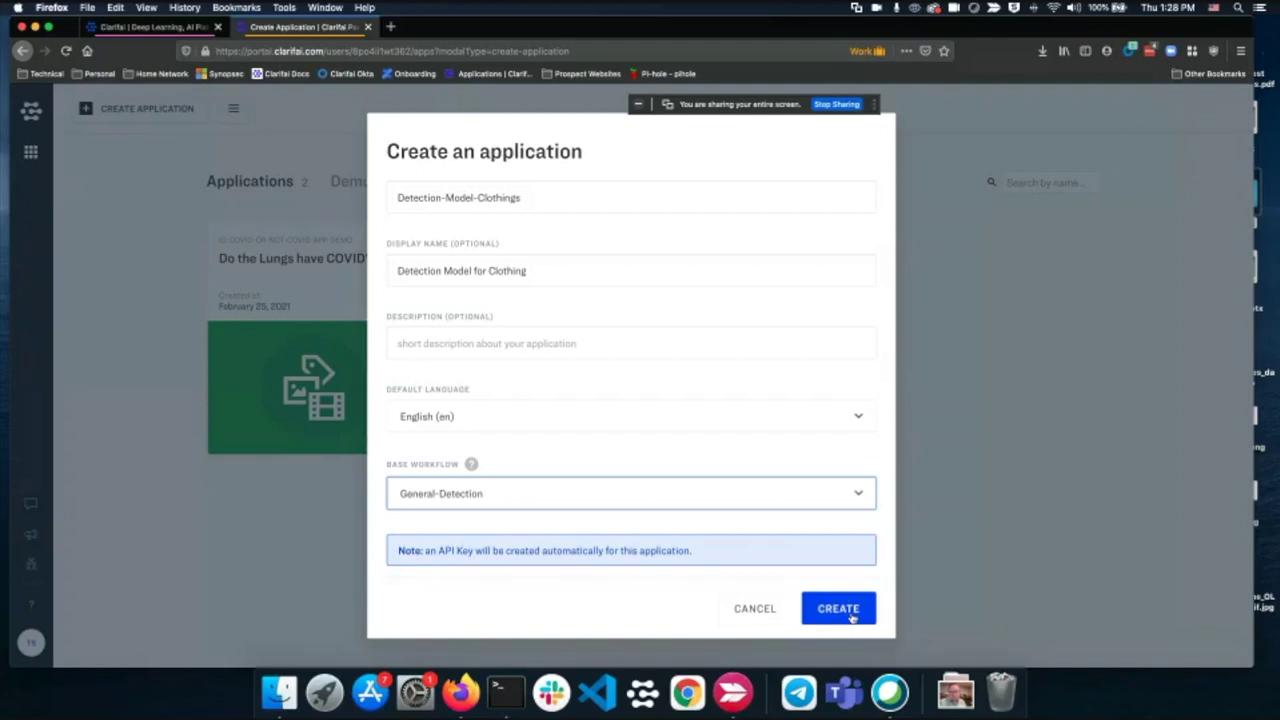
click(852, 616)
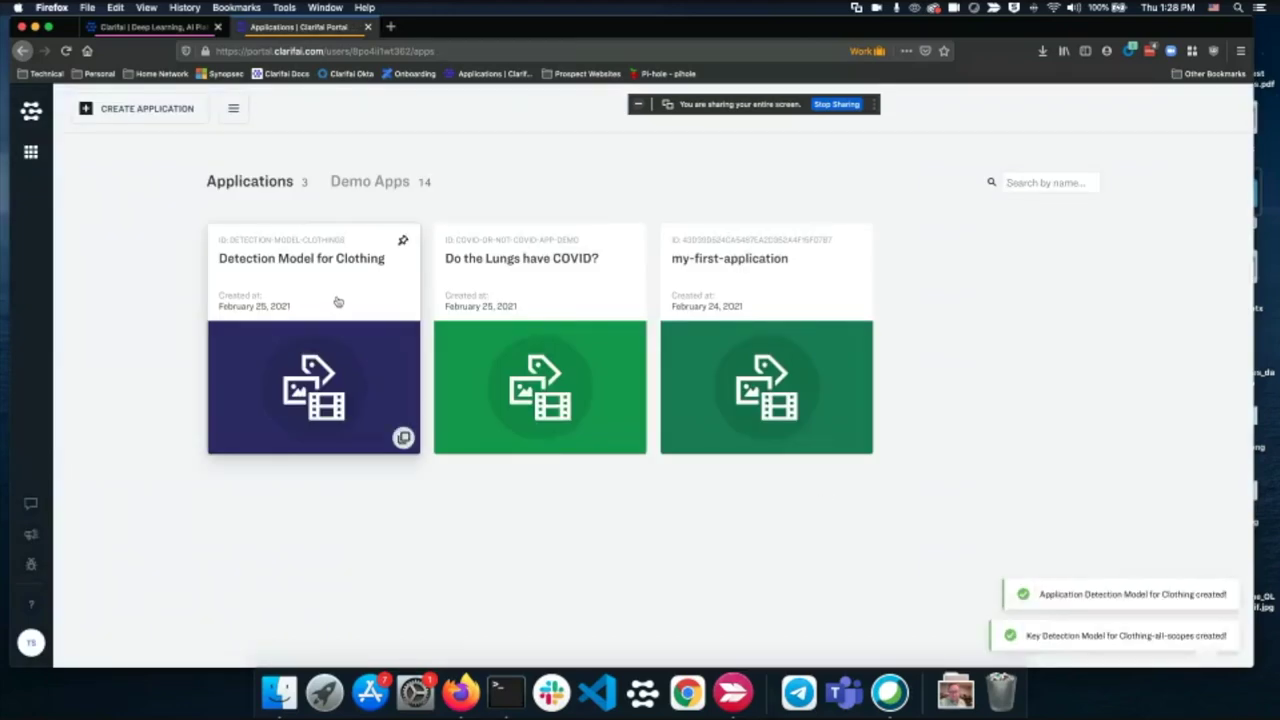
Step: Open the Detection Model for Clothing application and upload 1.jpg, 2.jpg and 3.jpg from the datasets/womens-clothing folder as inputs
click(337, 298)
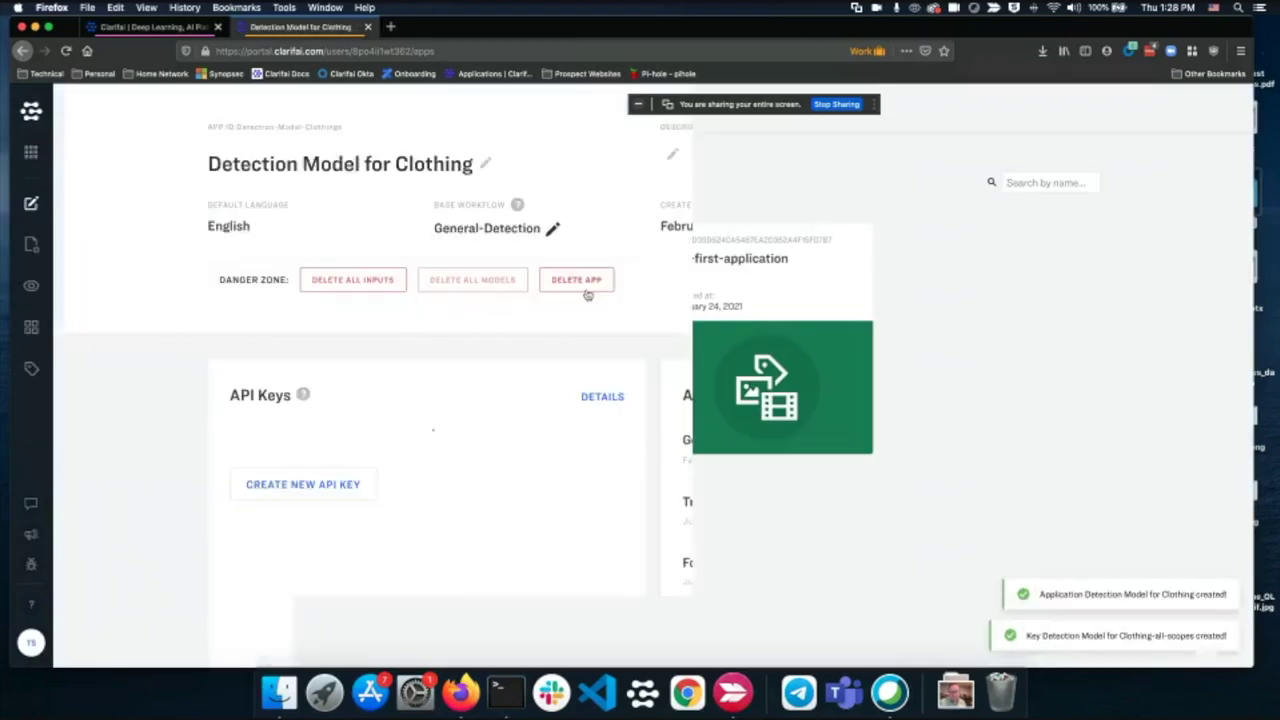
click(31, 286)
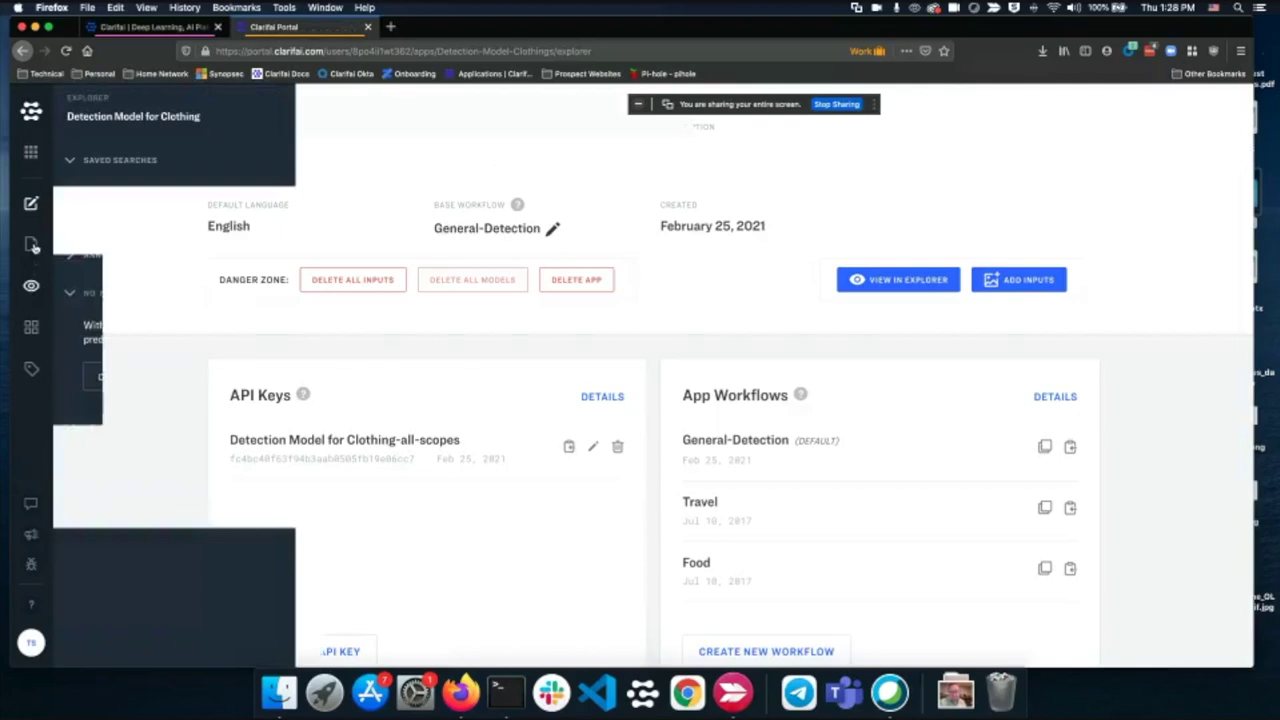
click(31, 245)
click(645, 304)
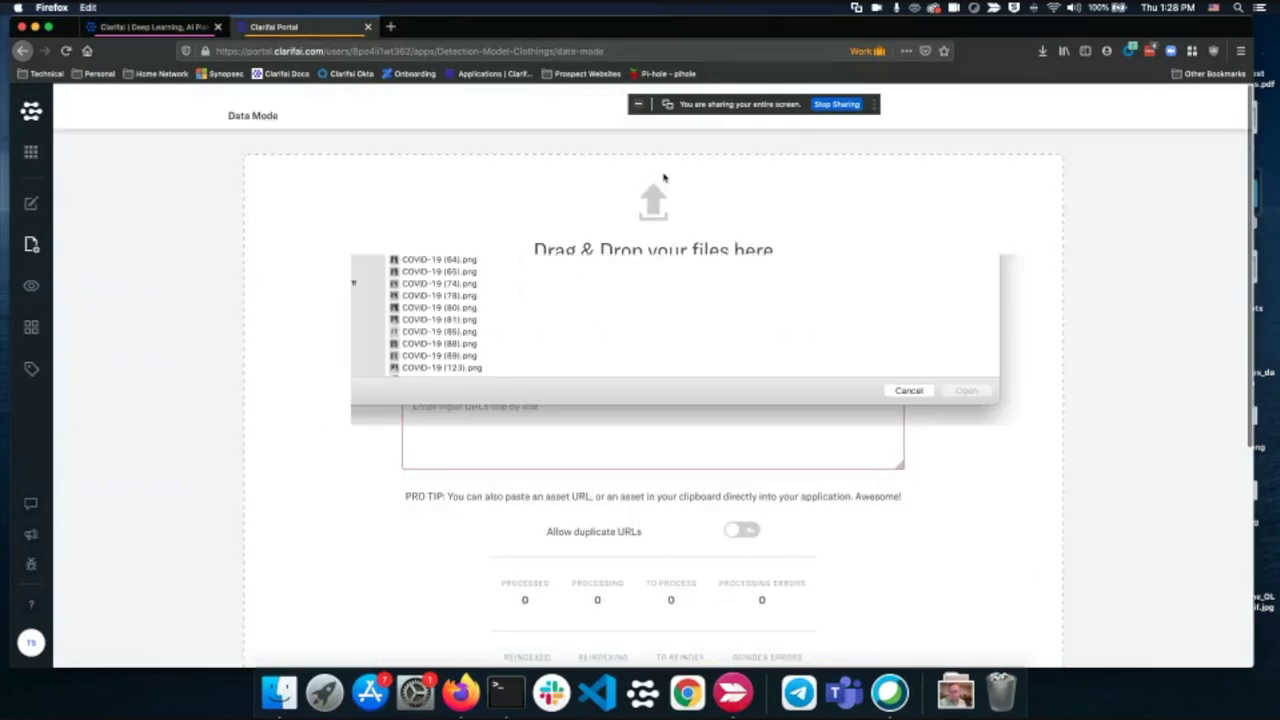
click(643, 120)
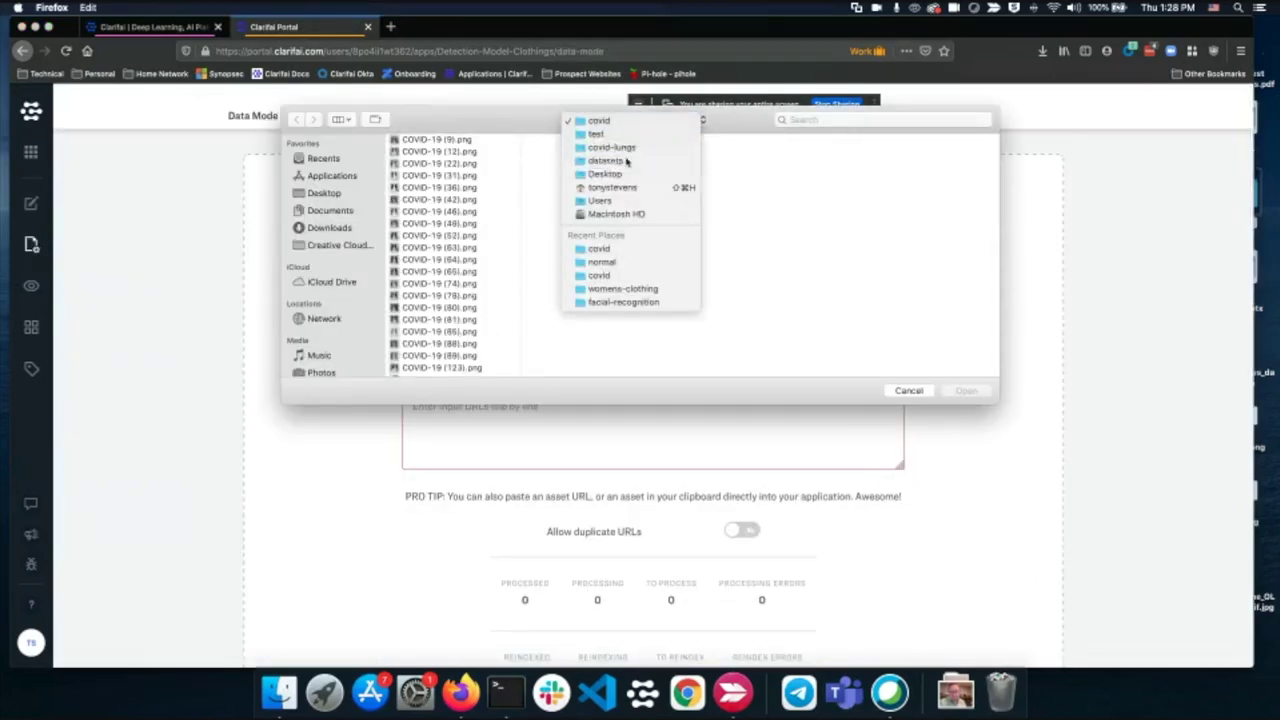
click(626, 161)
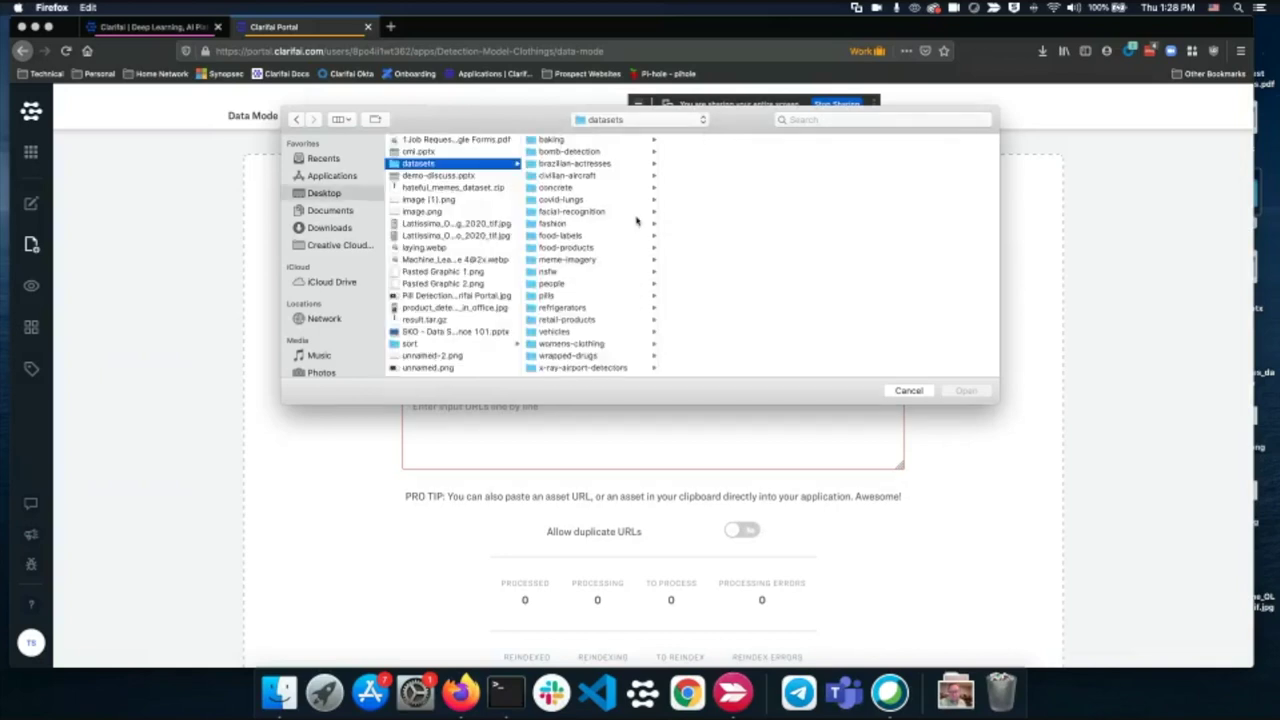
click(576, 343)
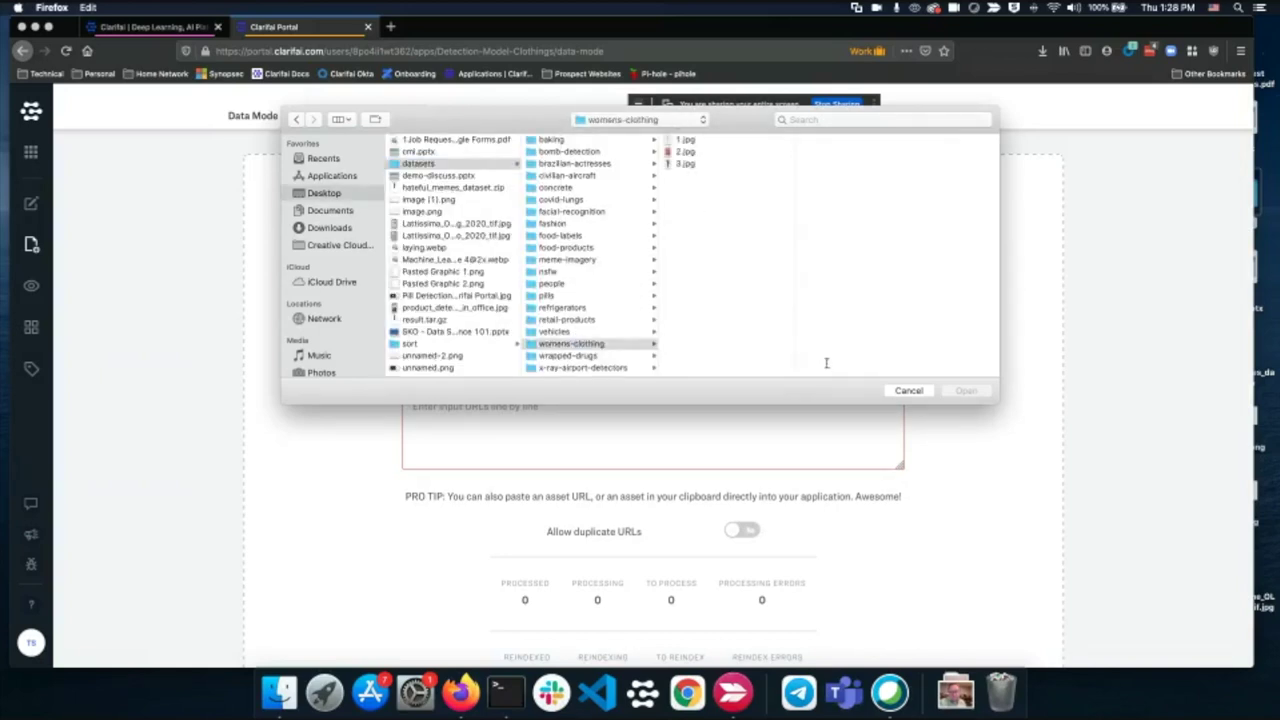
key(super+a)
click(955, 391)
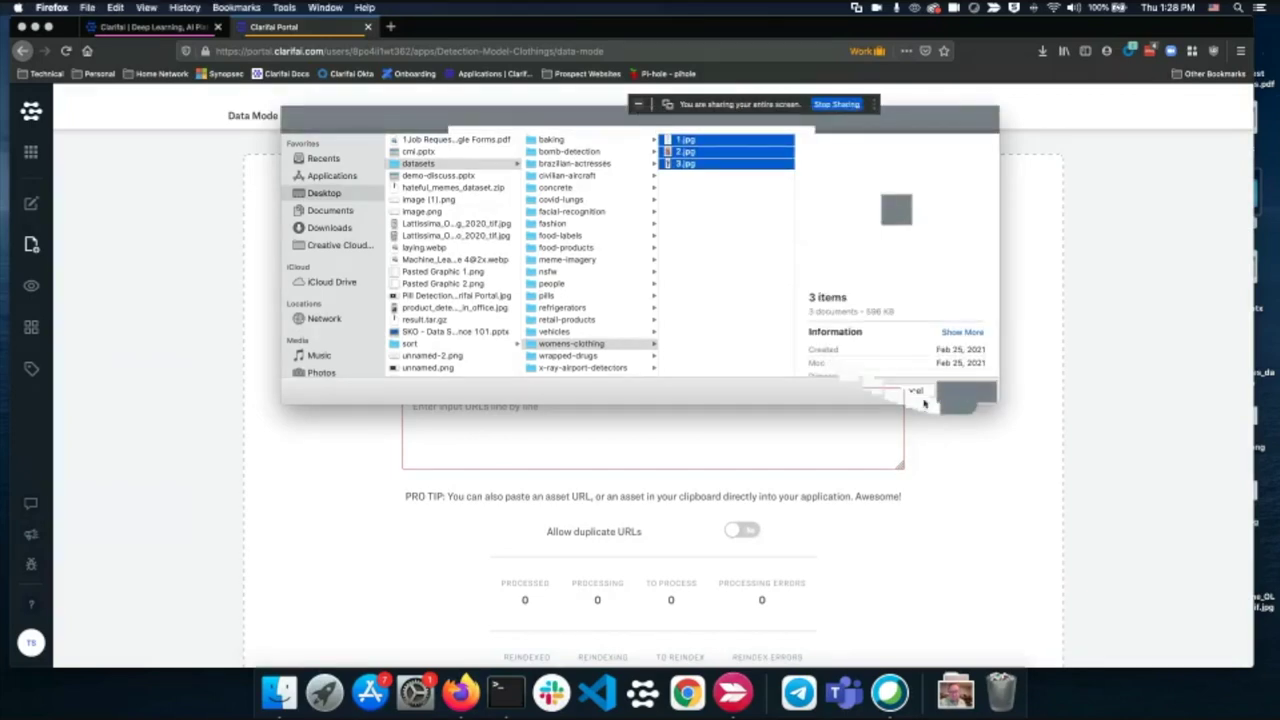
click(650, 580)
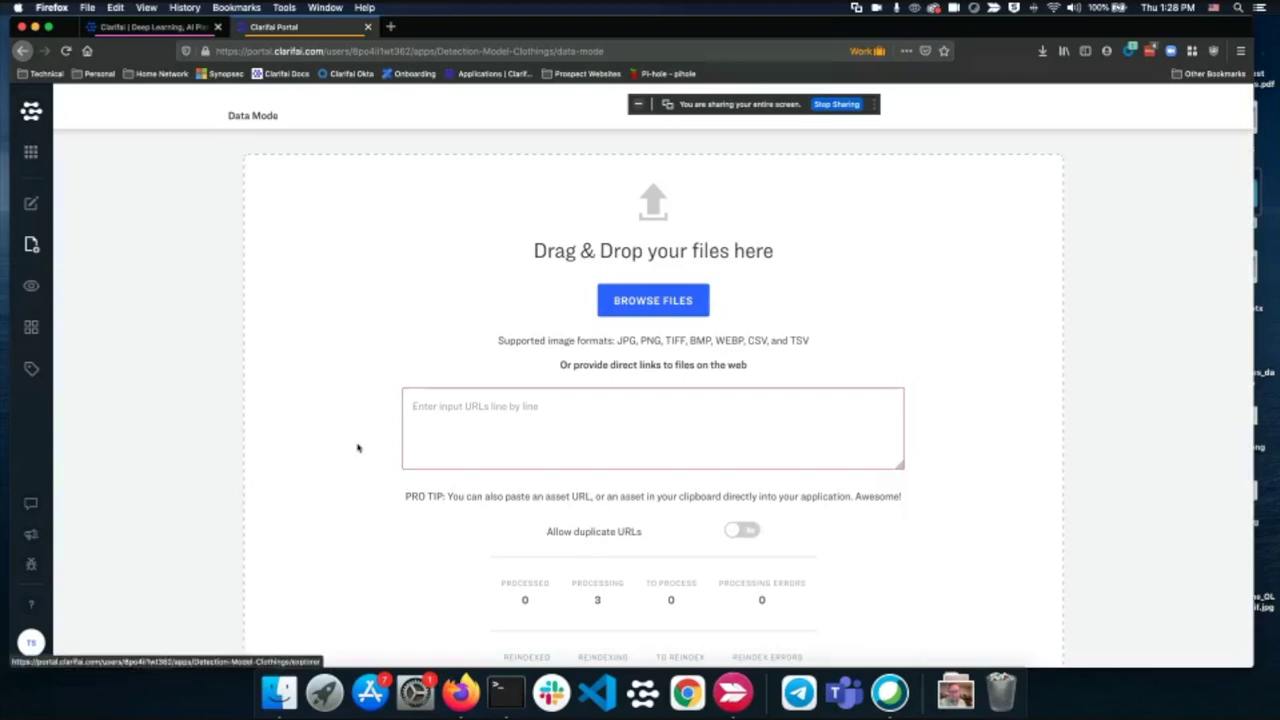
scroll(465, 446, down, 5)
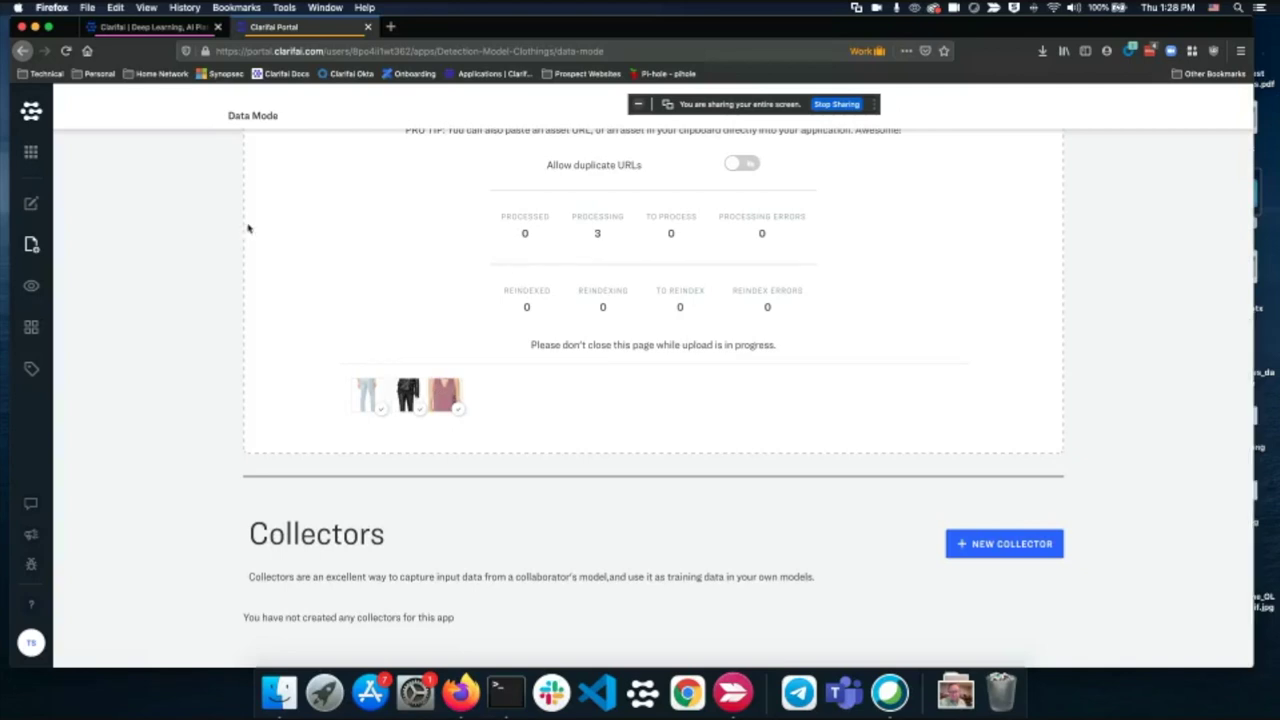
Step: Open the light blue jeans image in the Explorer and examine its General-Detection workflow predictions
click(31, 286)
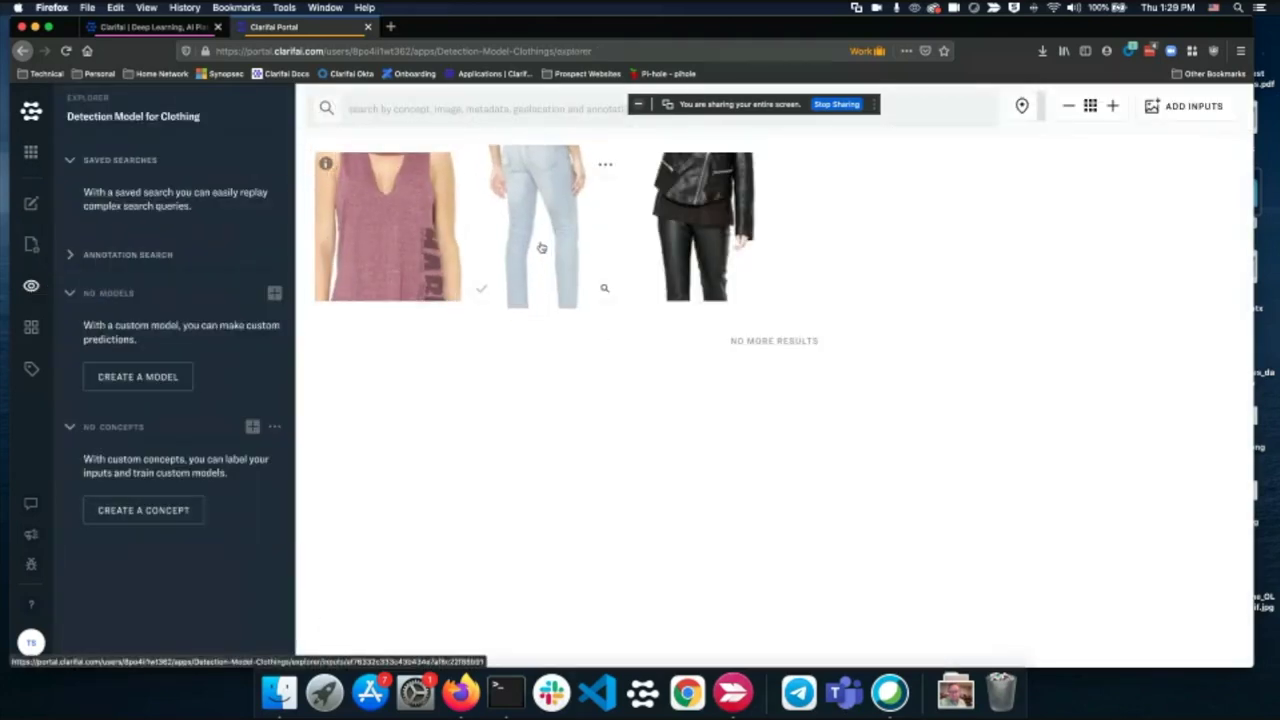
click(547, 248)
scroll(895, 487, down, 3)
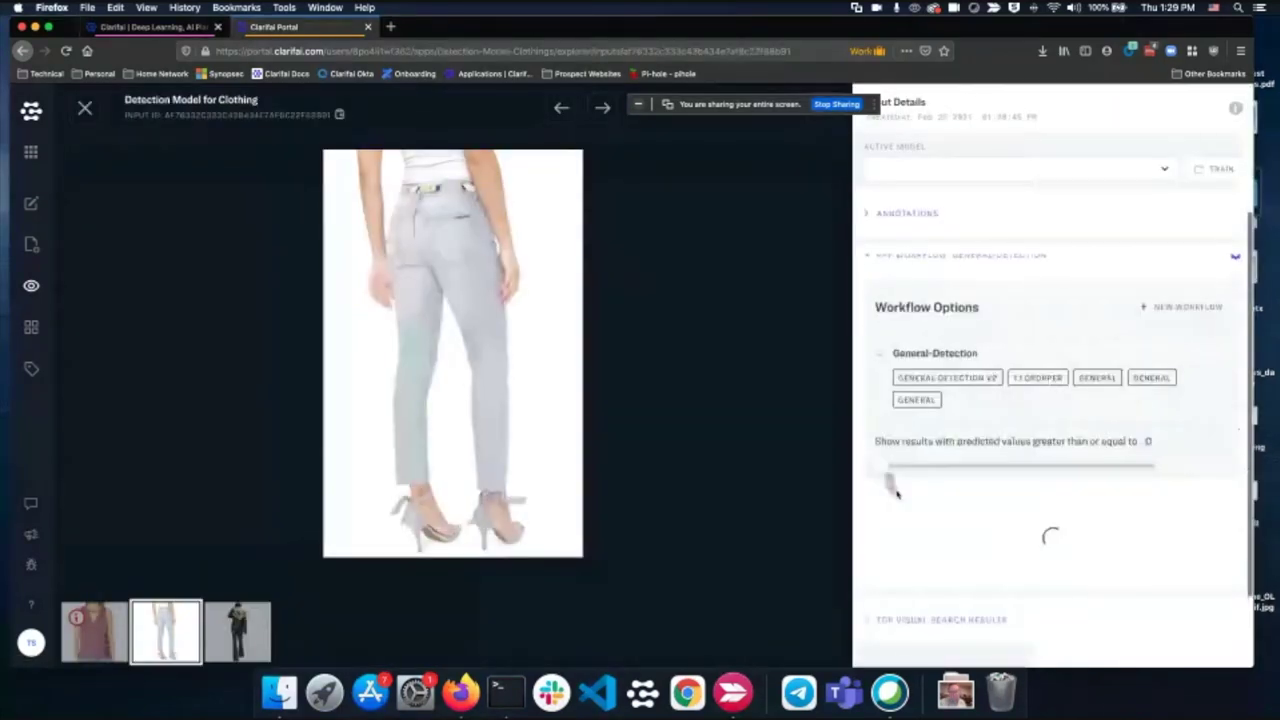
scroll(903, 489, down, 2)
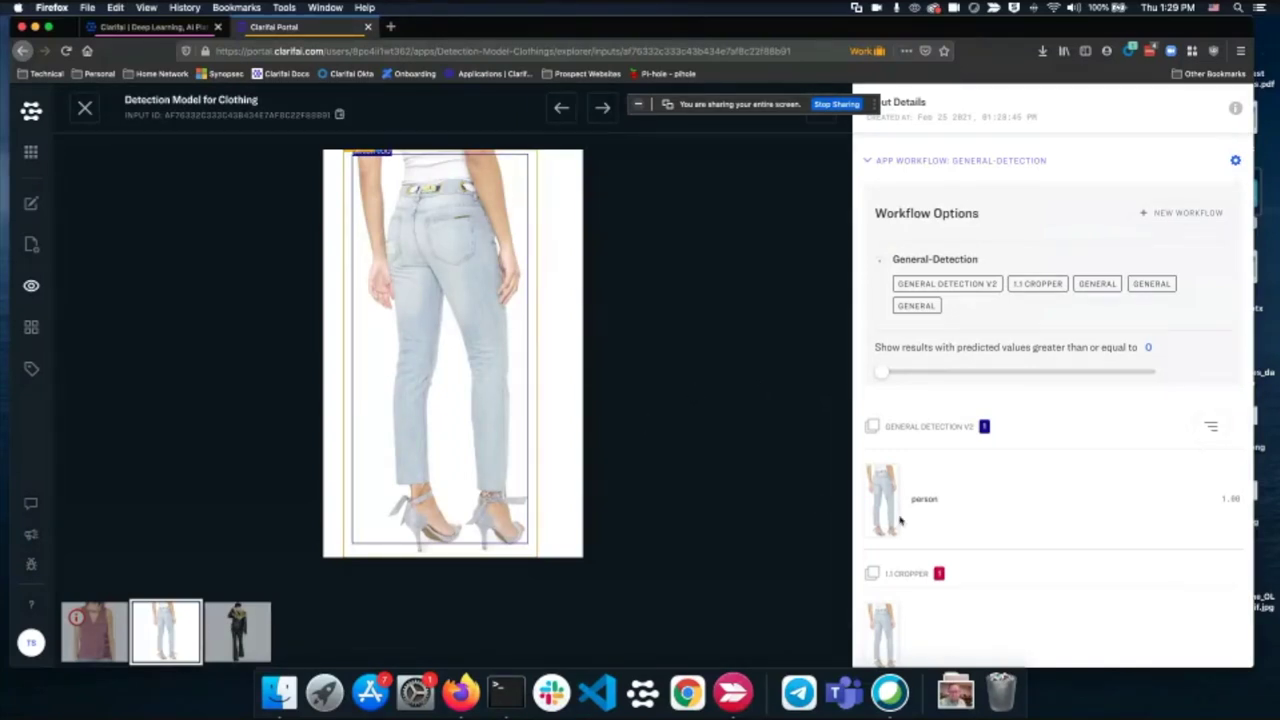
scroll(912, 522, down, 3)
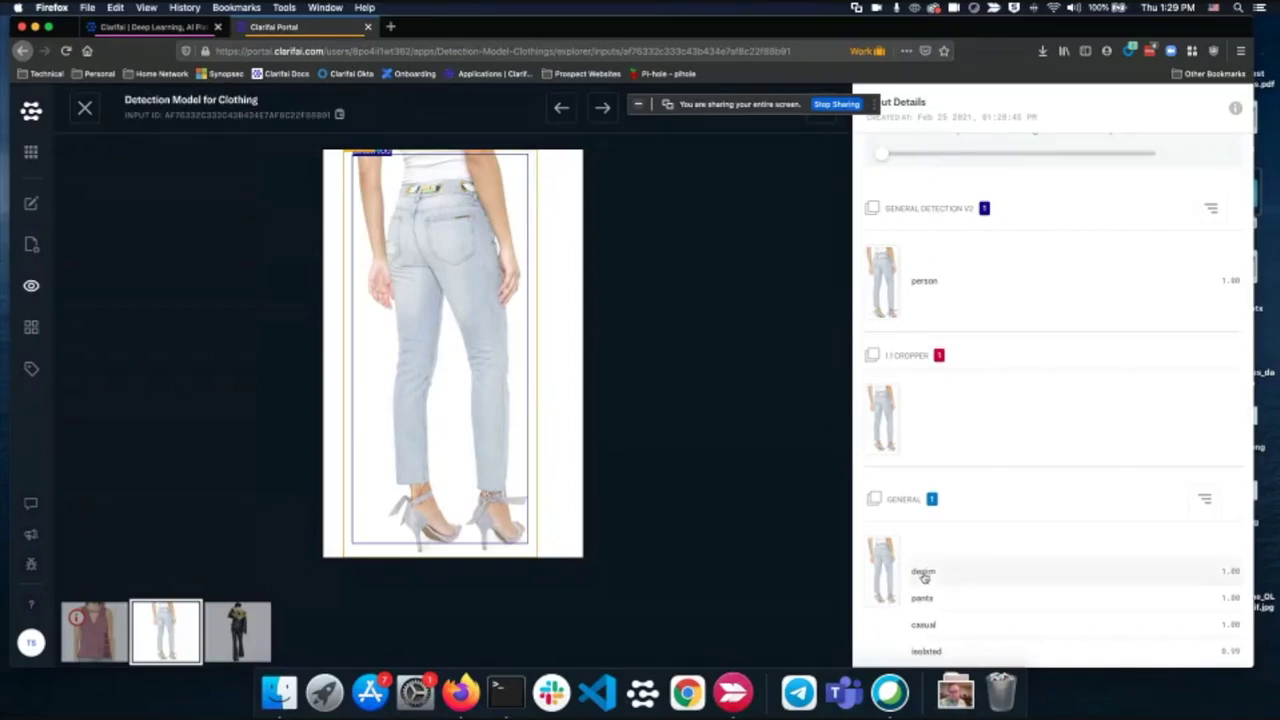
mouse_move(940, 579)
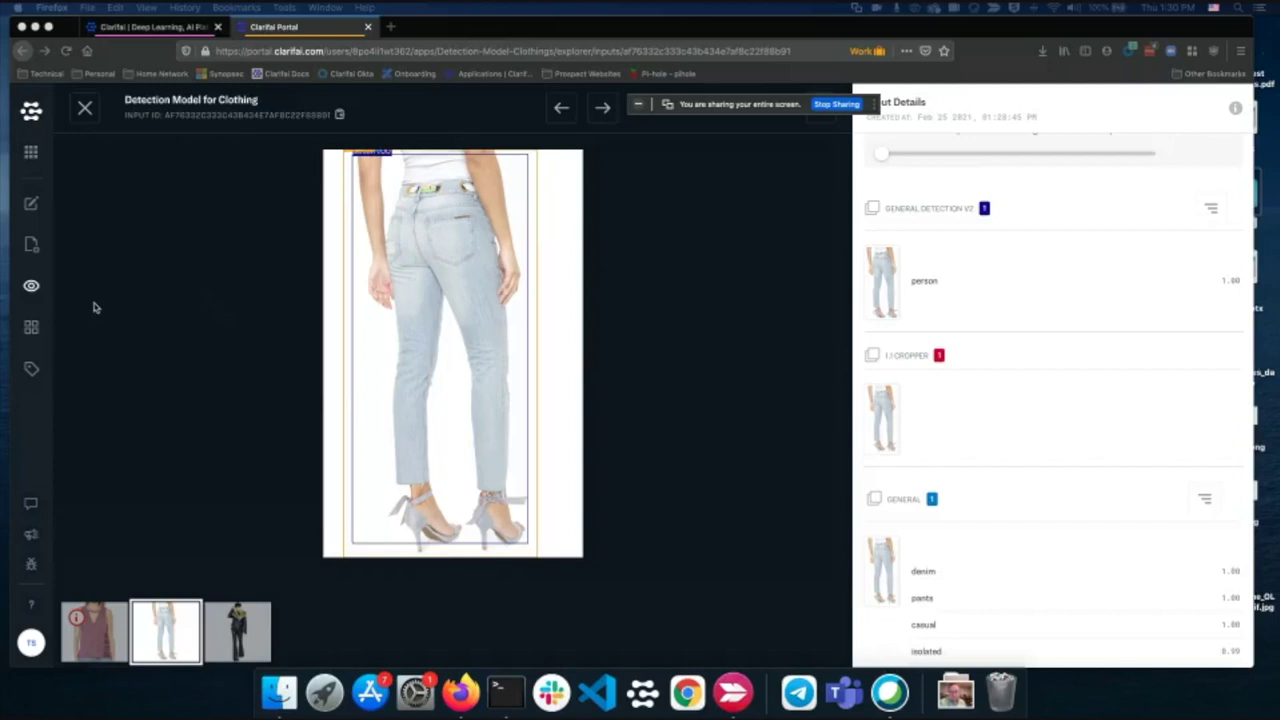
Step: Start a new workflow for the clothing application with the workflow ID apparel-workflow
click(31, 328)
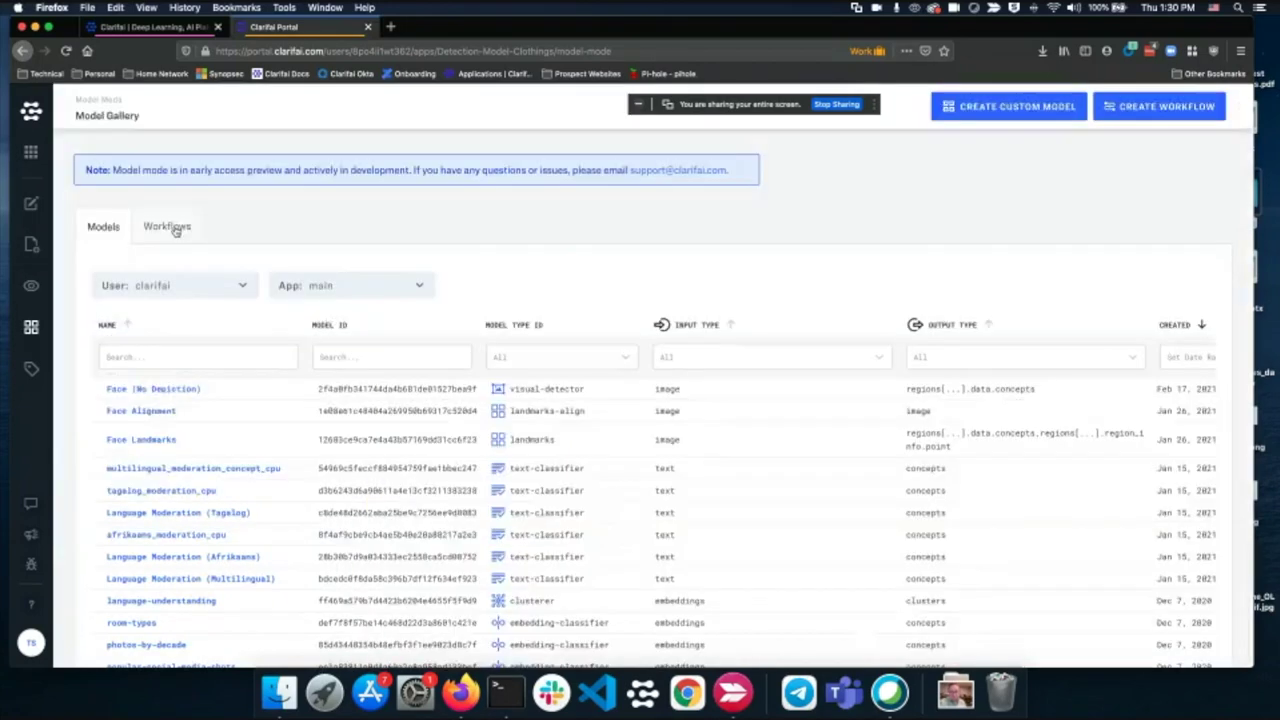
click(170, 227)
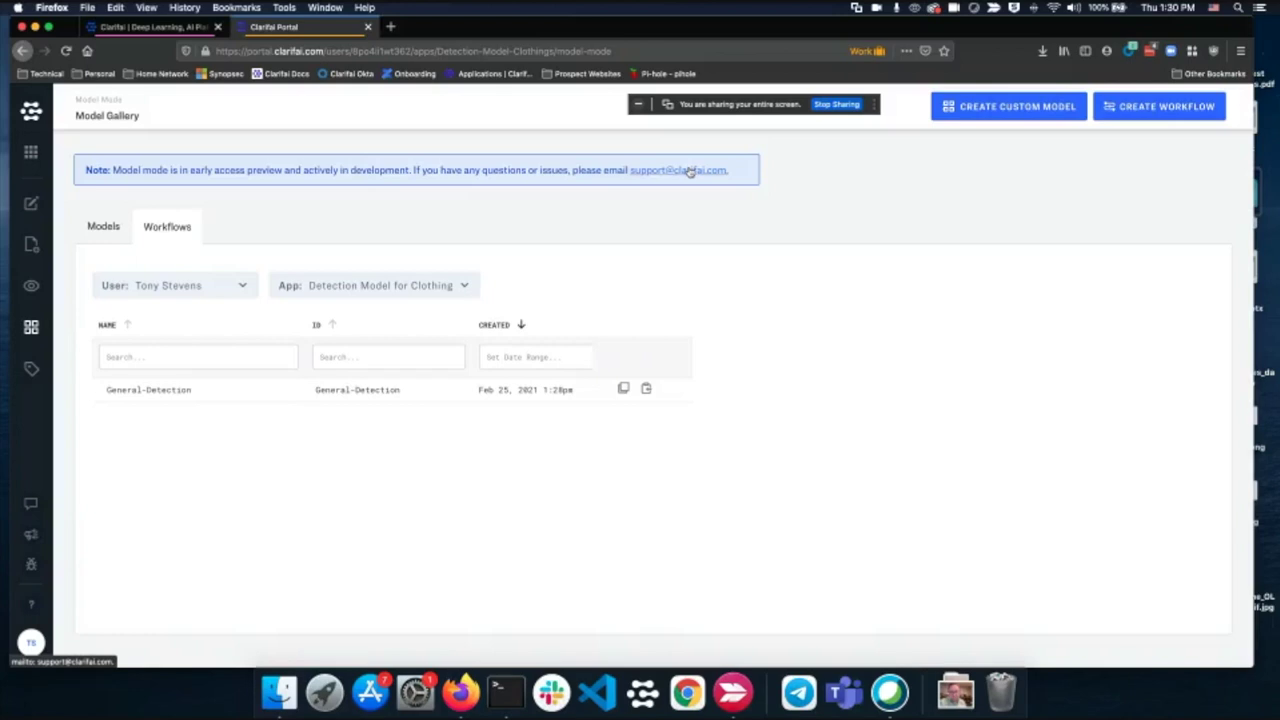
click(1162, 107)
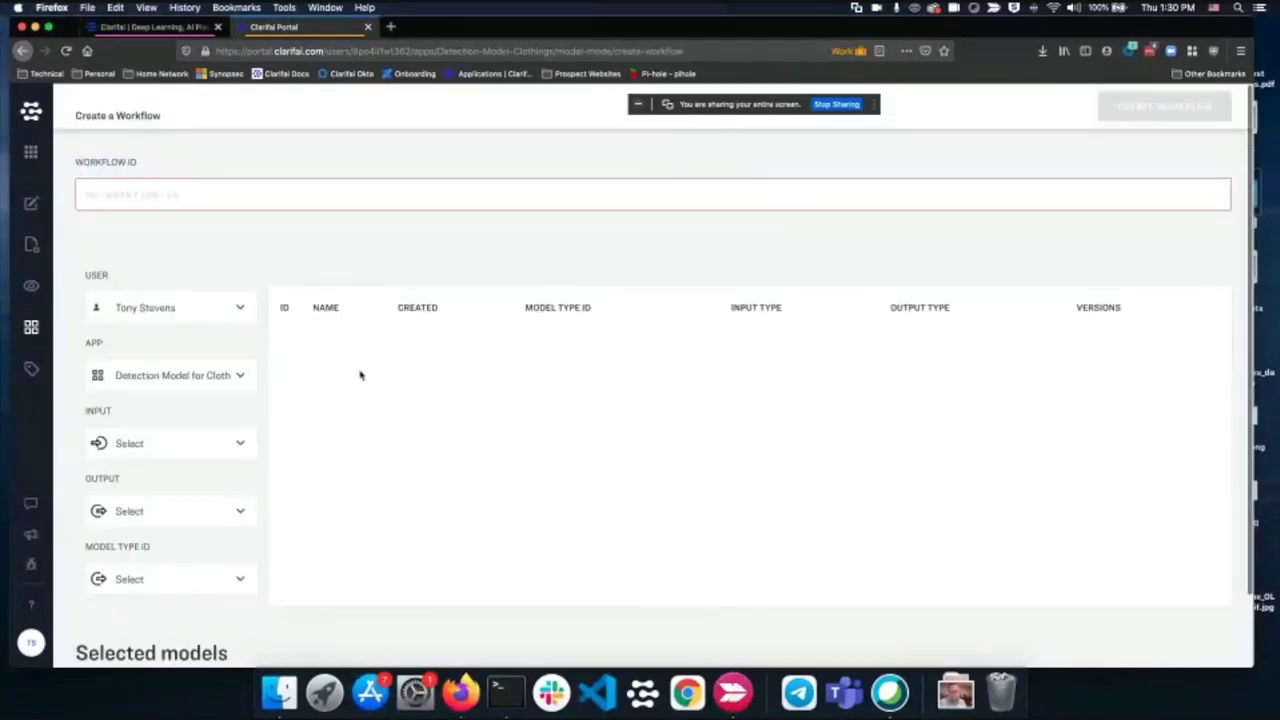
click(237, 199)
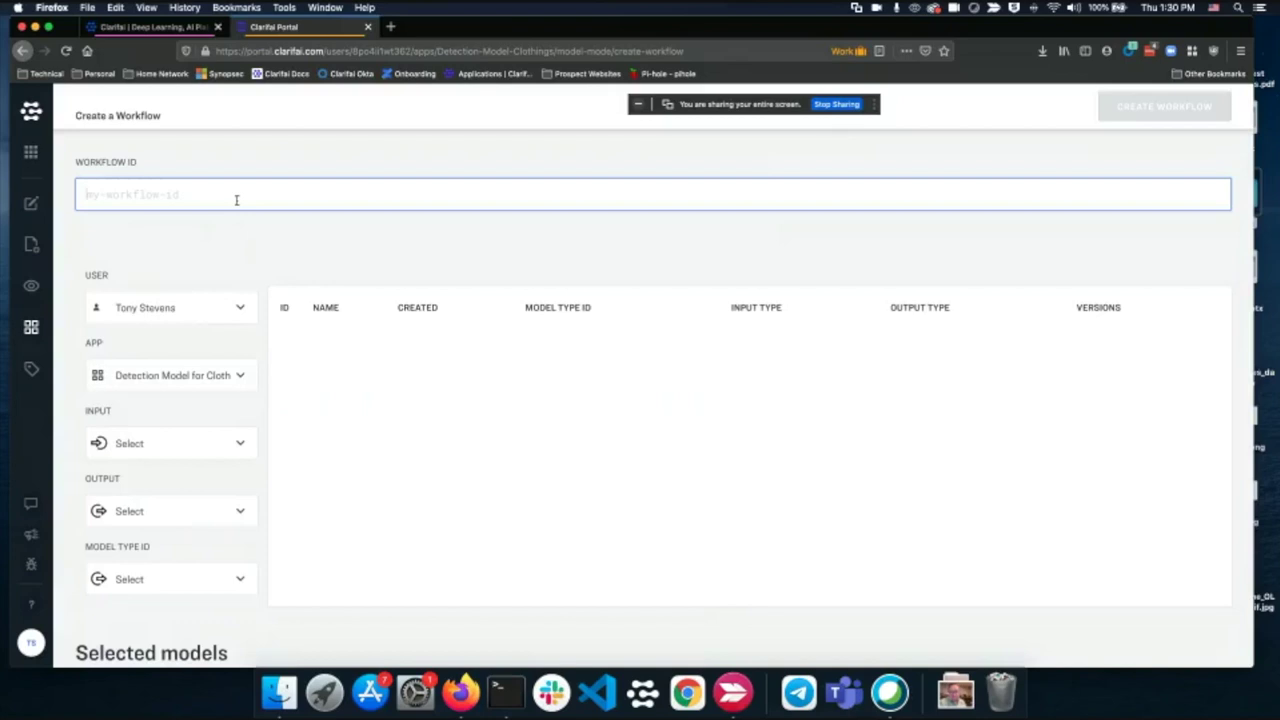
text(apparel-)
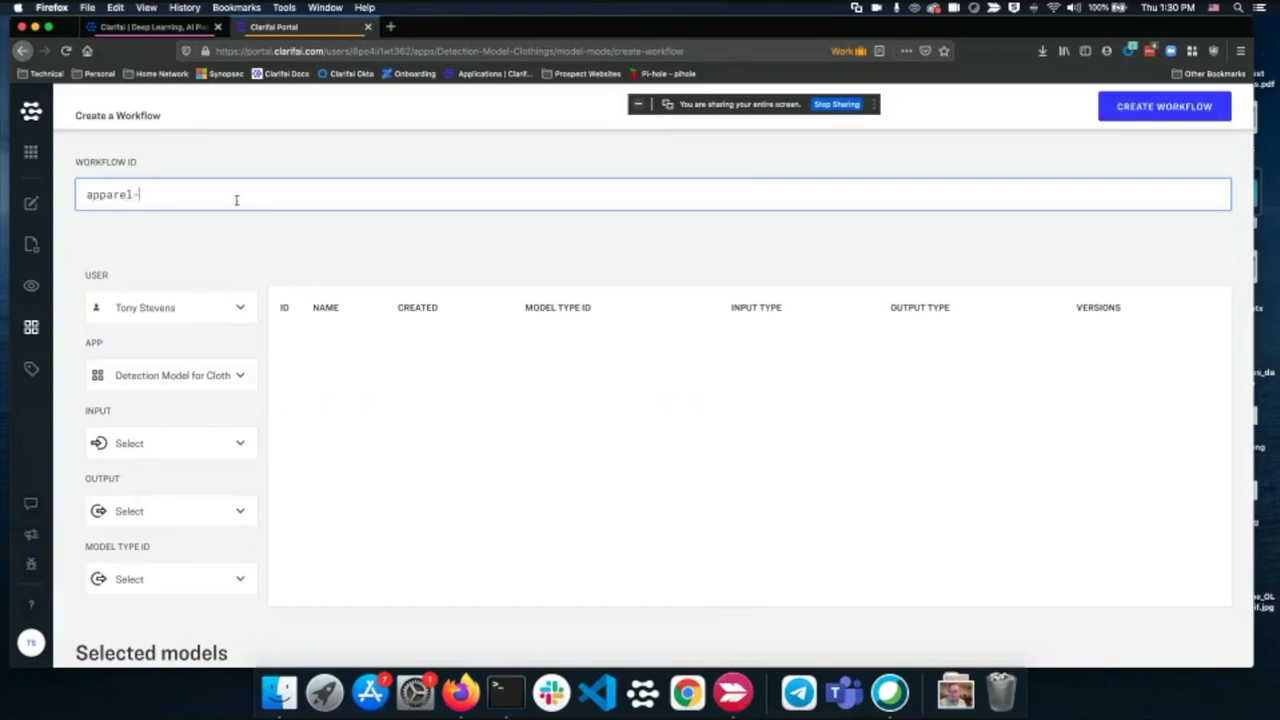
text(workflow)
Step: Filter the models to clarifai's main app and the visual-detector type, and add Apparel Detection to the workflow
scroll(243, 497, down, 2)
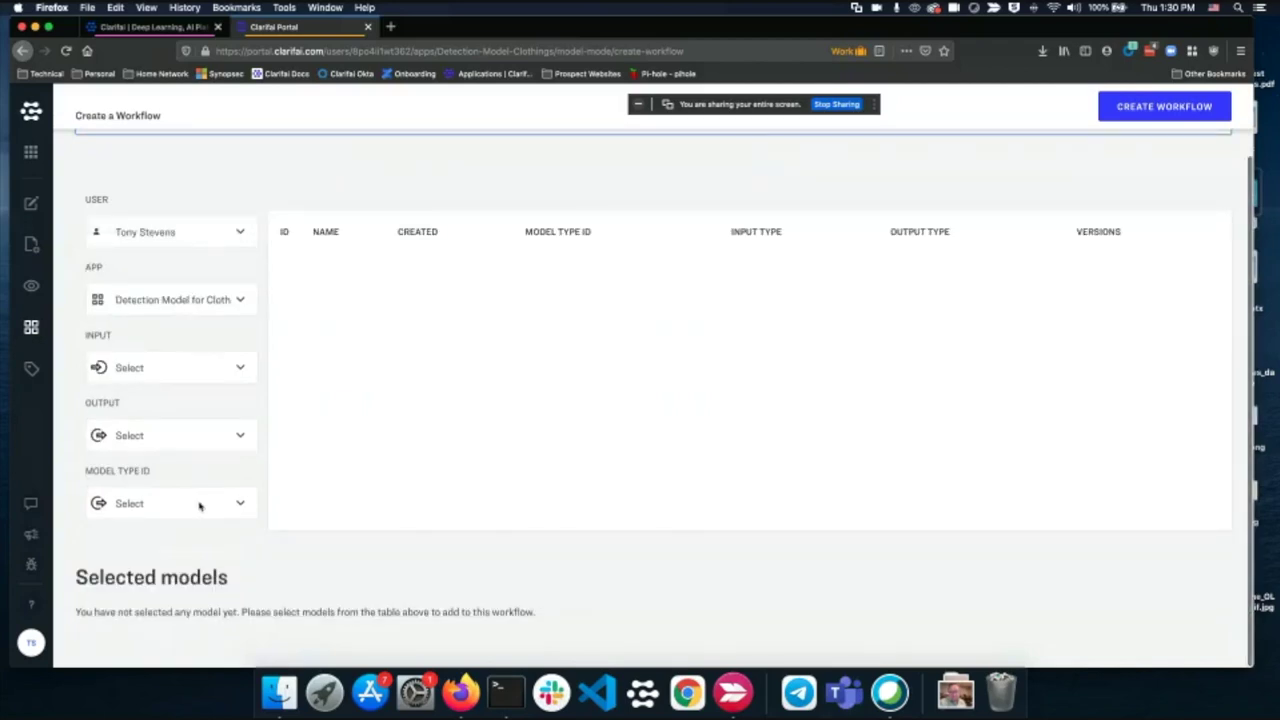
click(170, 503)
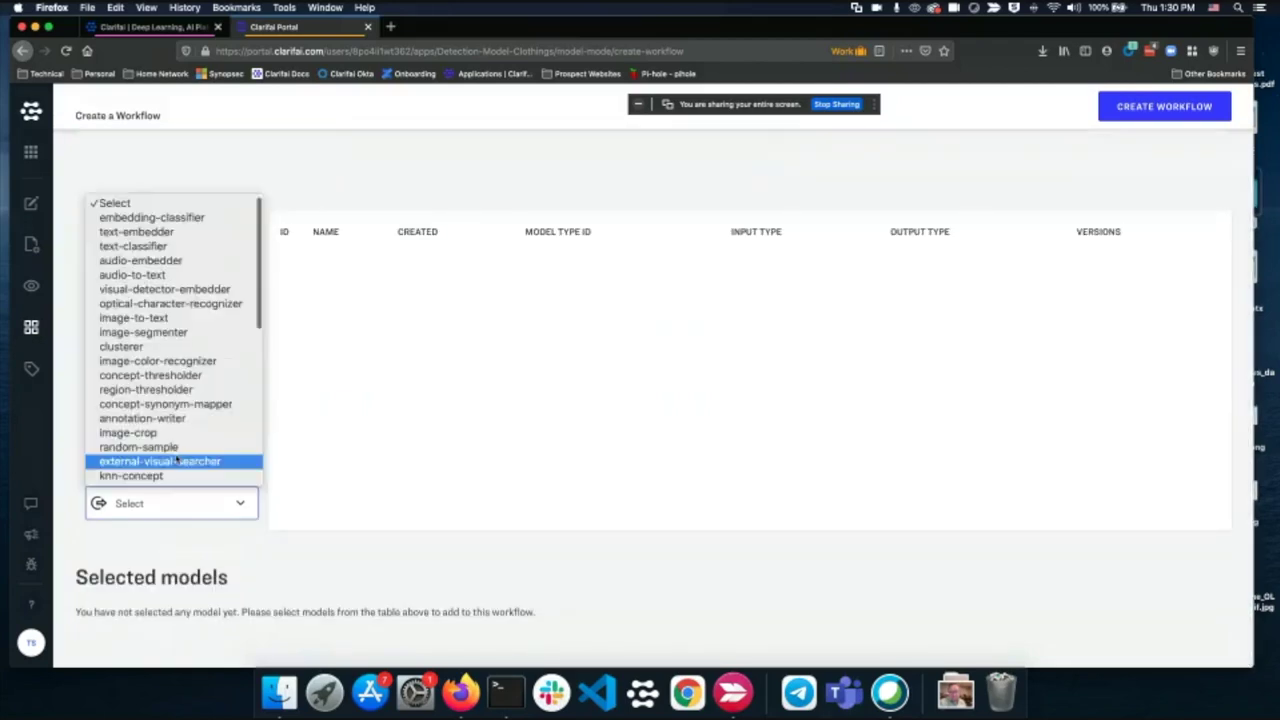
scroll(176, 460, down, 5)
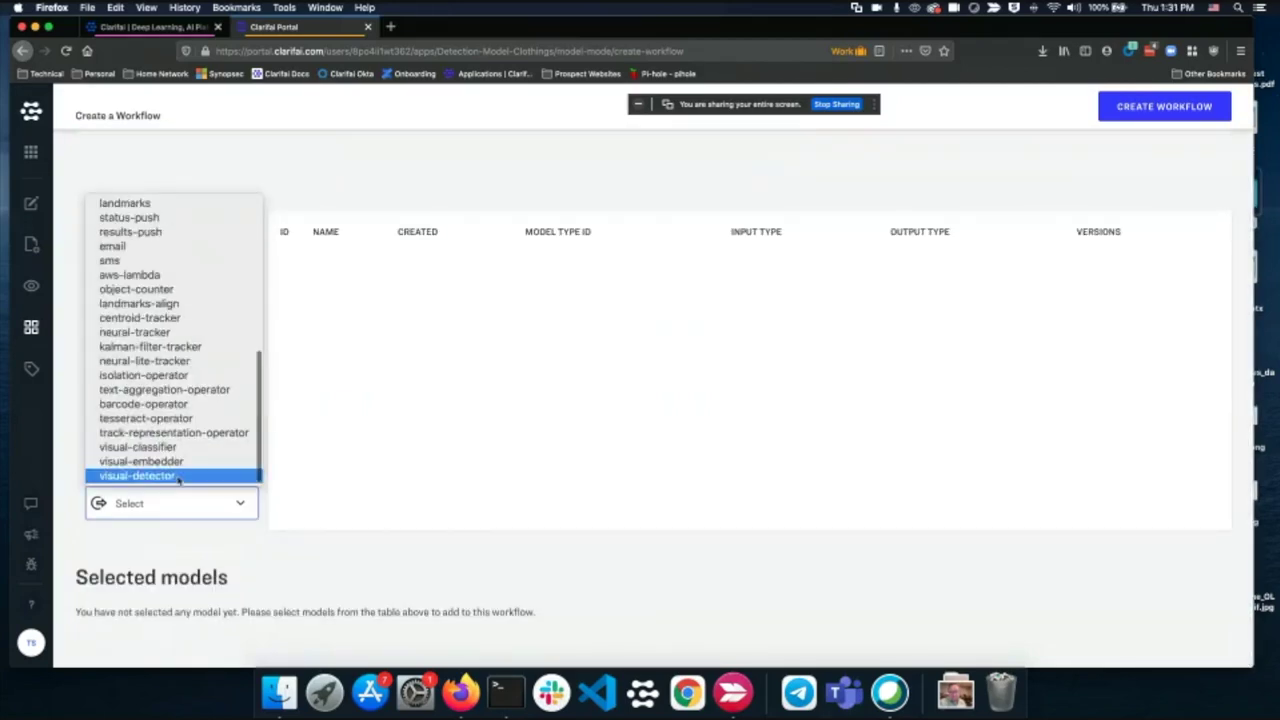
click(438, 421)
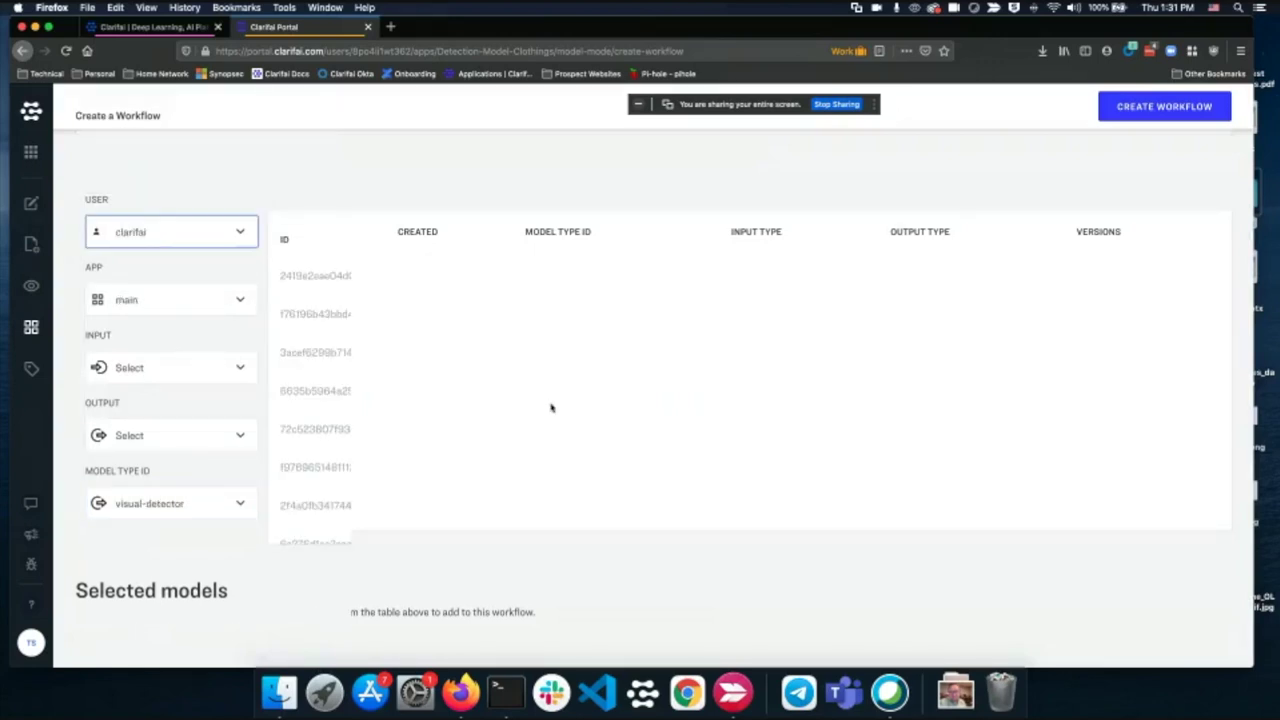
scroll(515, 355, down, 2)
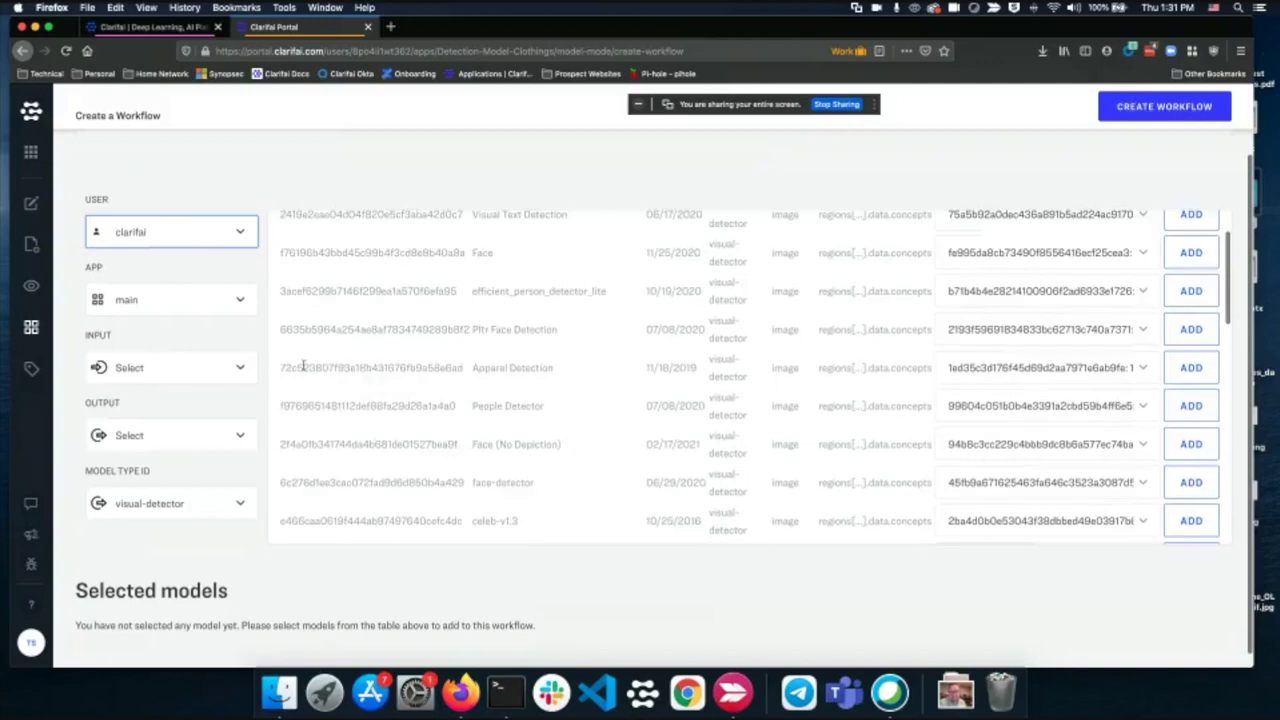
drag(300, 367, 497, 358)
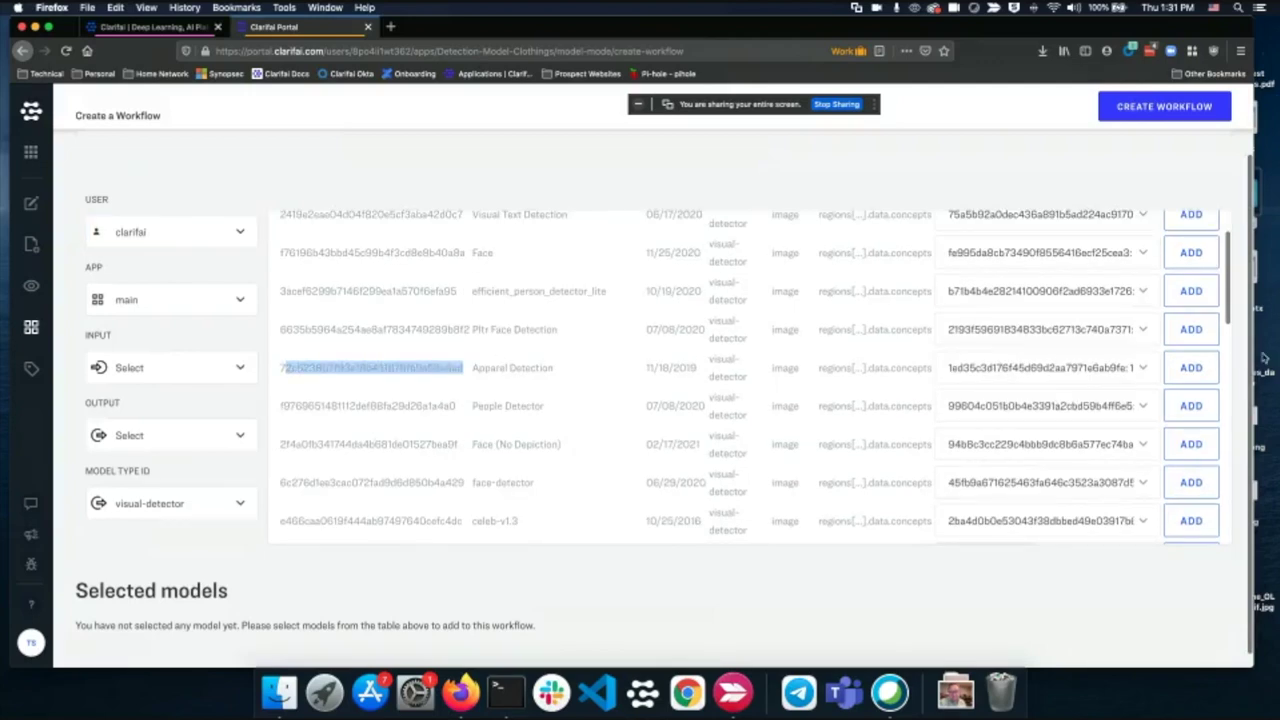
click(1195, 369)
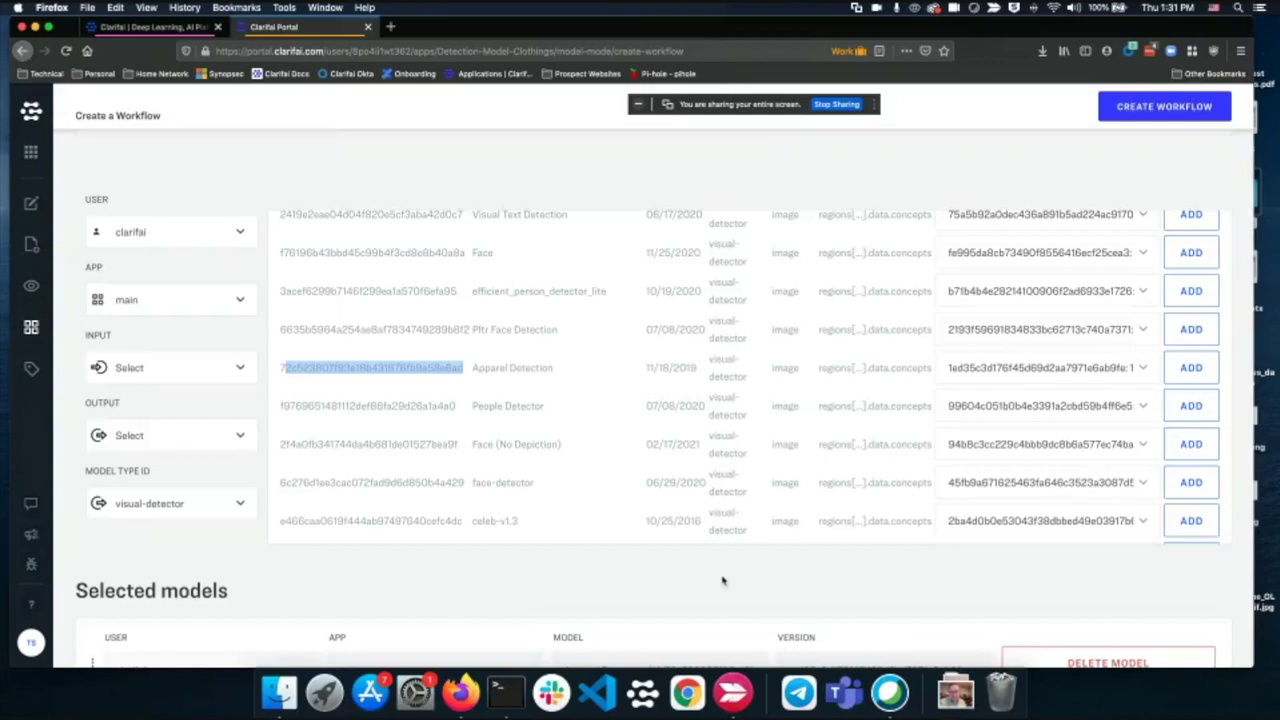
Step: Filter the models by the image-crop type and add the 1.0 Cropper to the workflow
click(180, 511)
scroll(157, 352, up, 2)
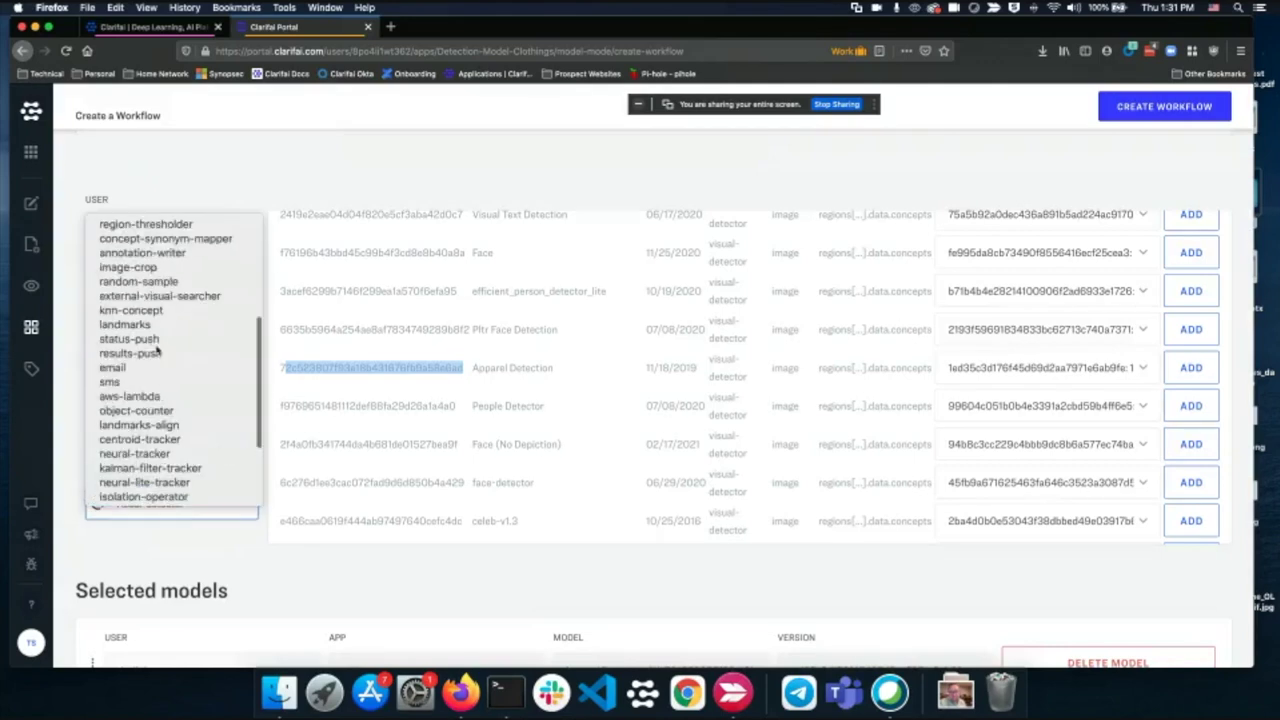
scroll(157, 354, up, 3)
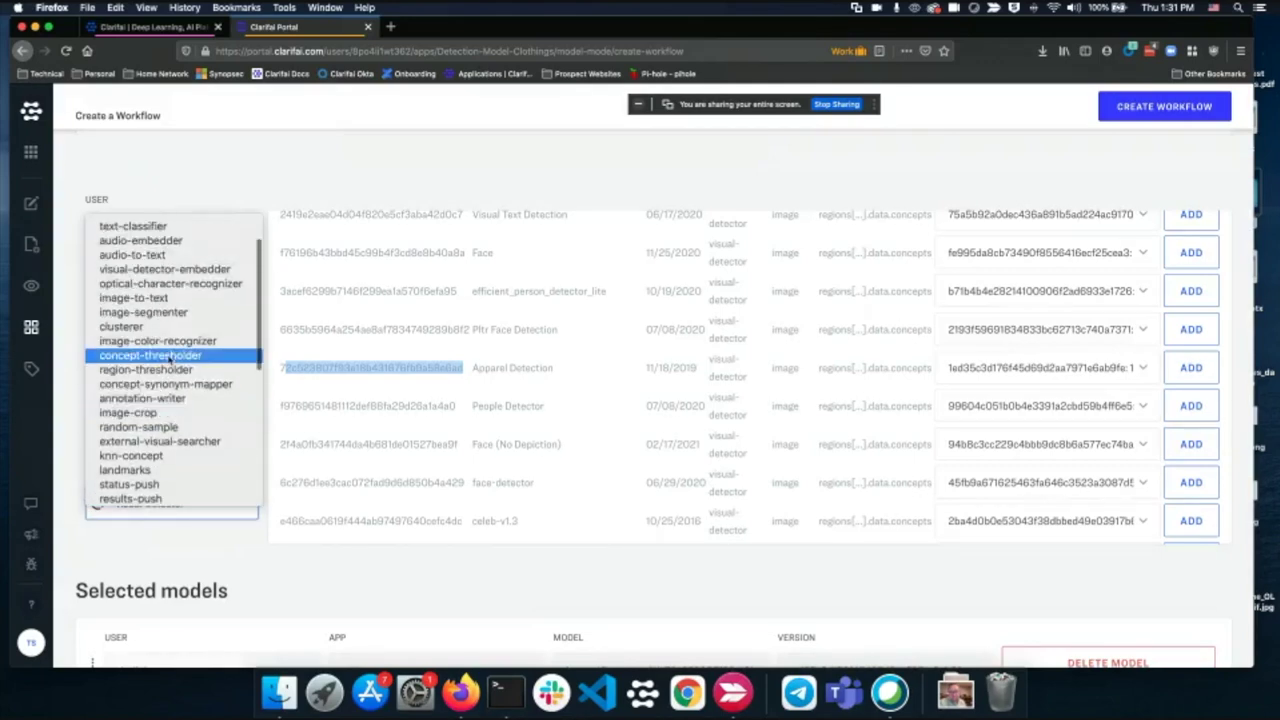
click(160, 412)
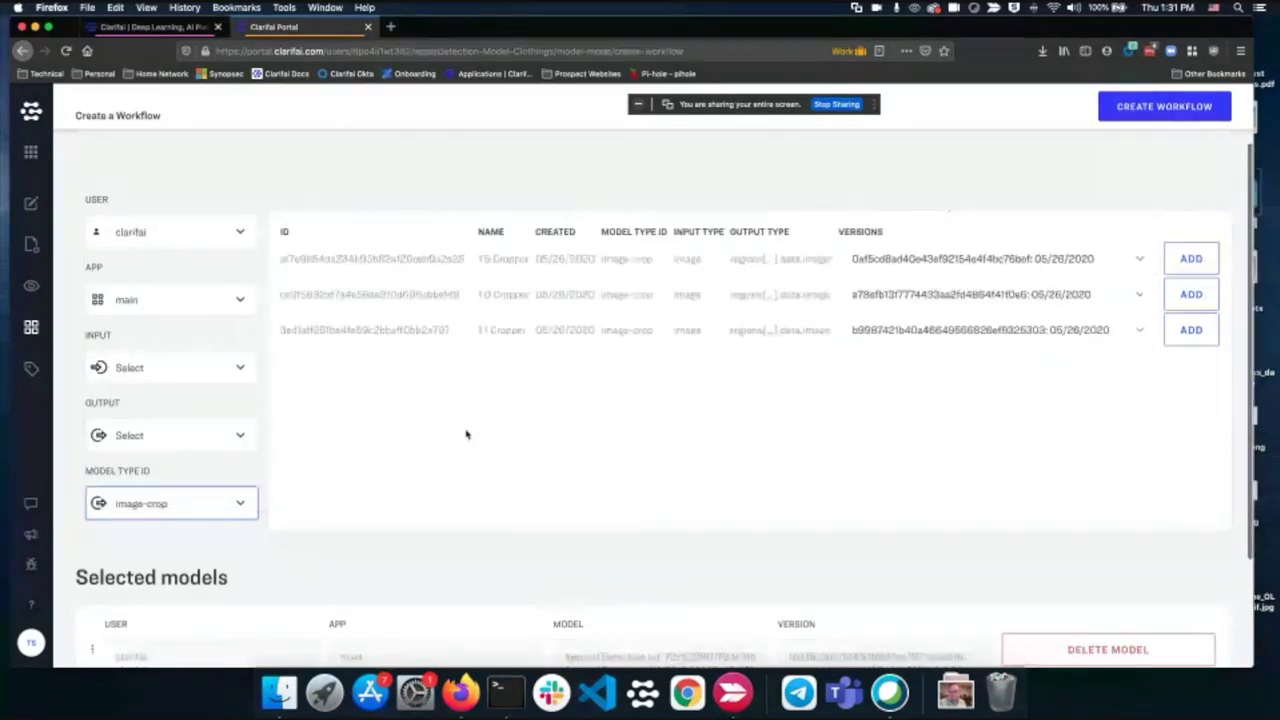
click(1191, 300)
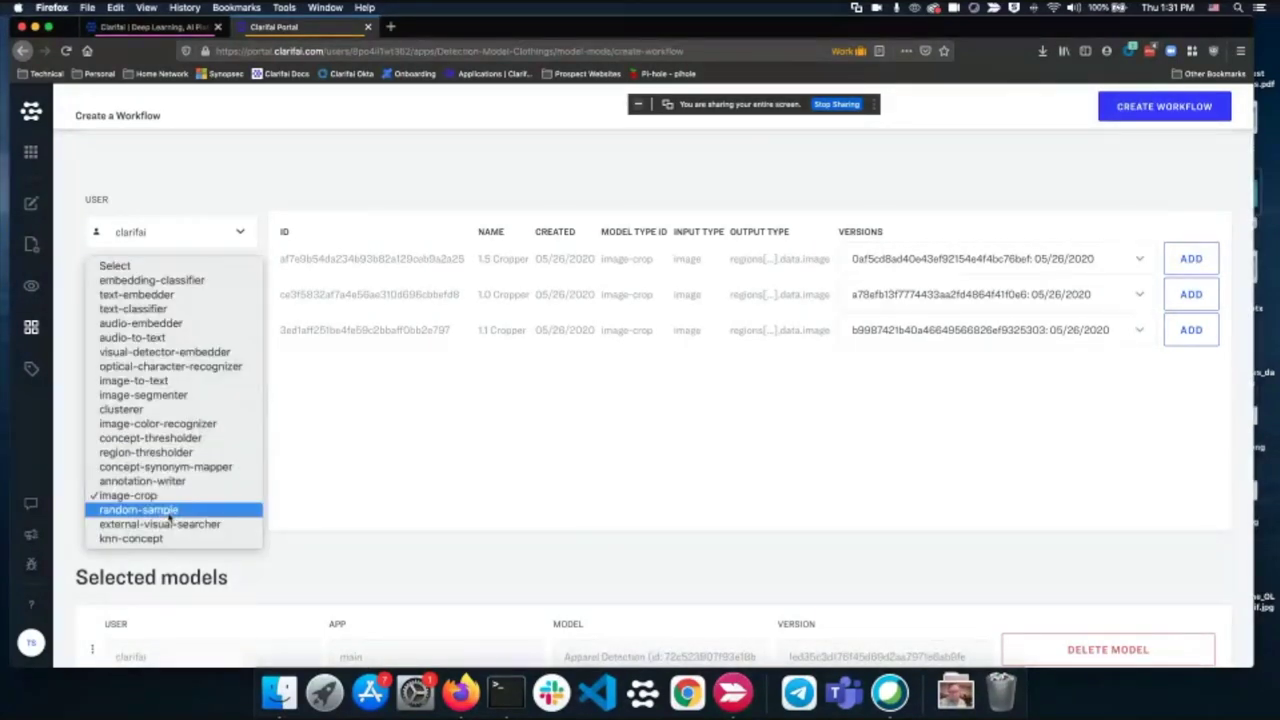
Step: Filter the models by the visual-classifier type and add the apparel model to the workflow
scroll(170, 515, down, 5)
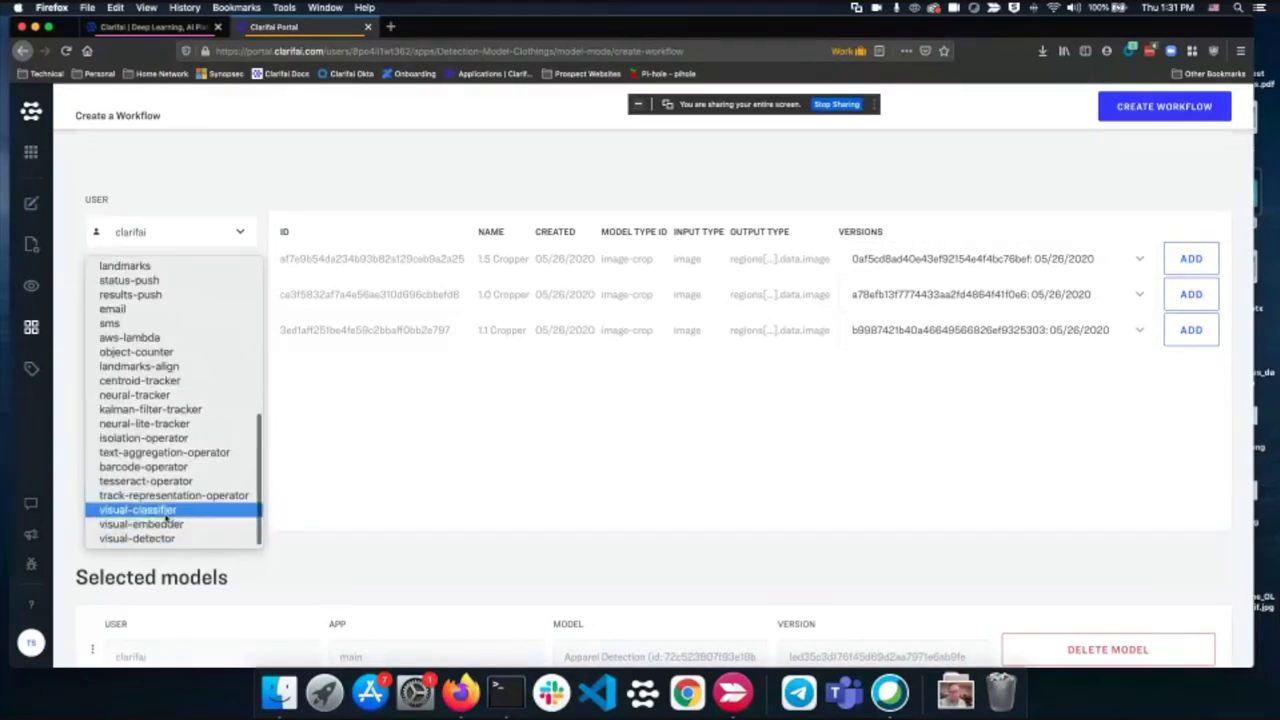
click(170, 510)
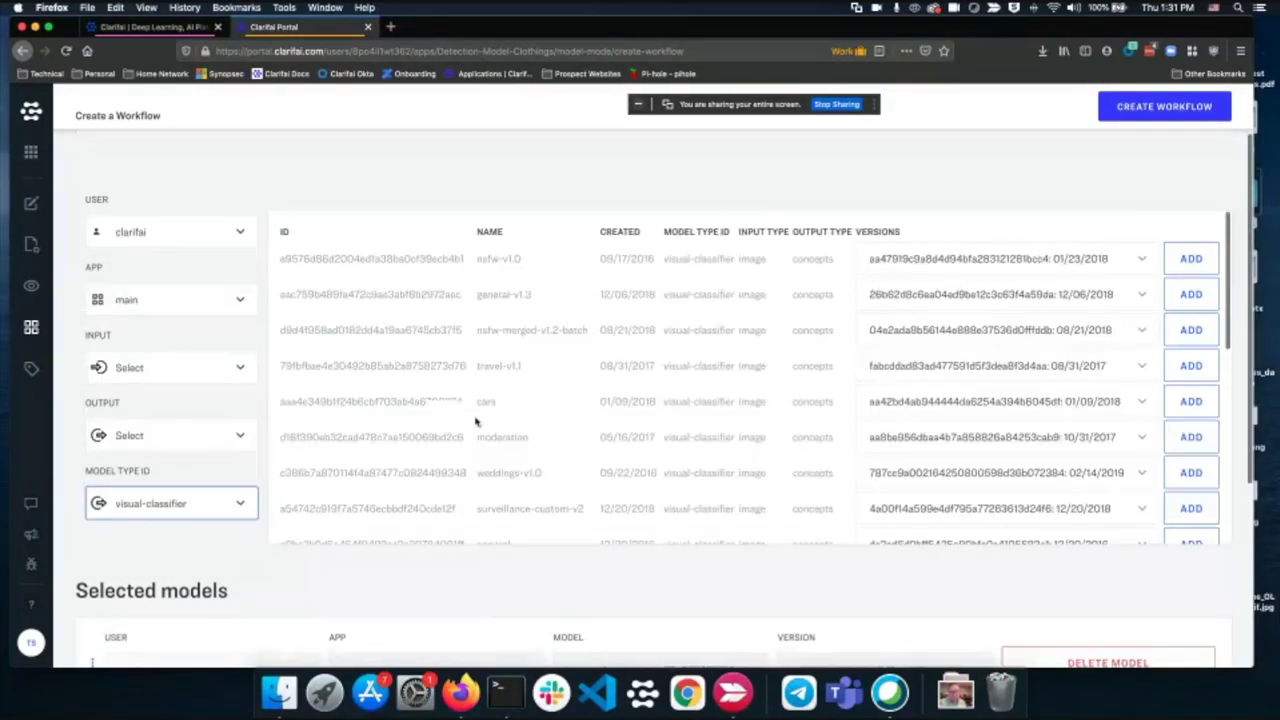
scroll(488, 400, down, 5)
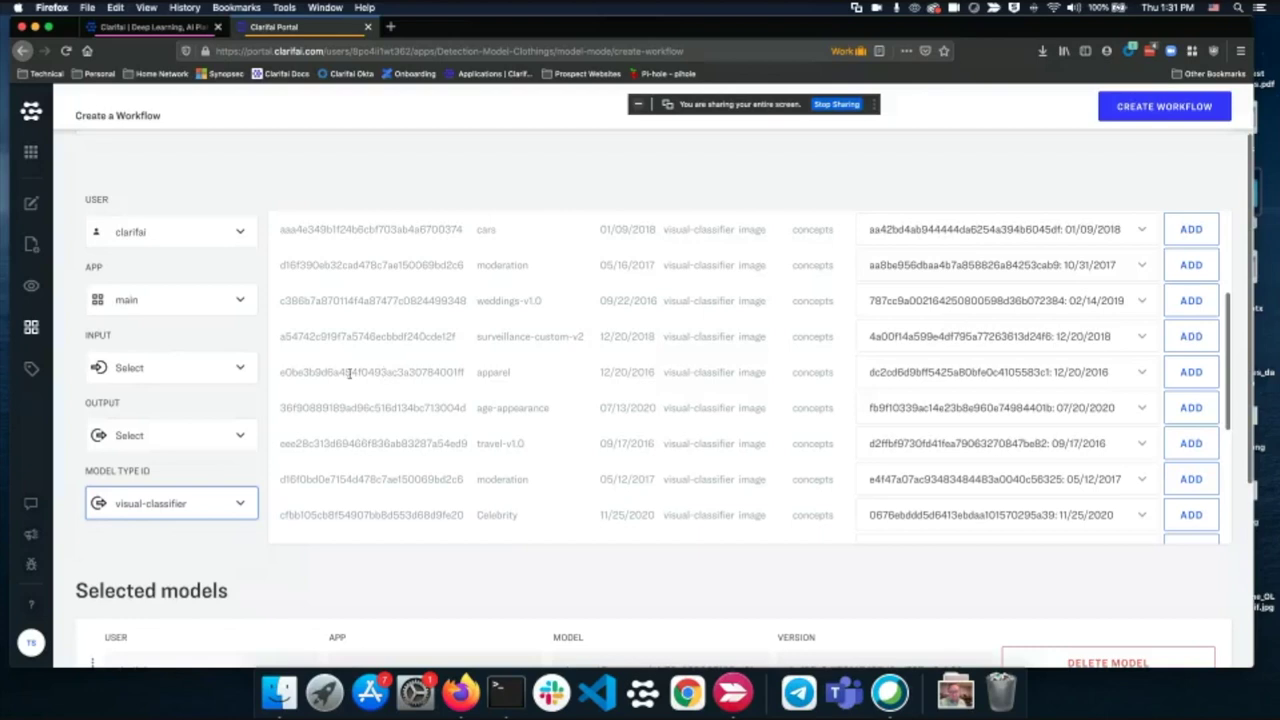
click(1190, 372)
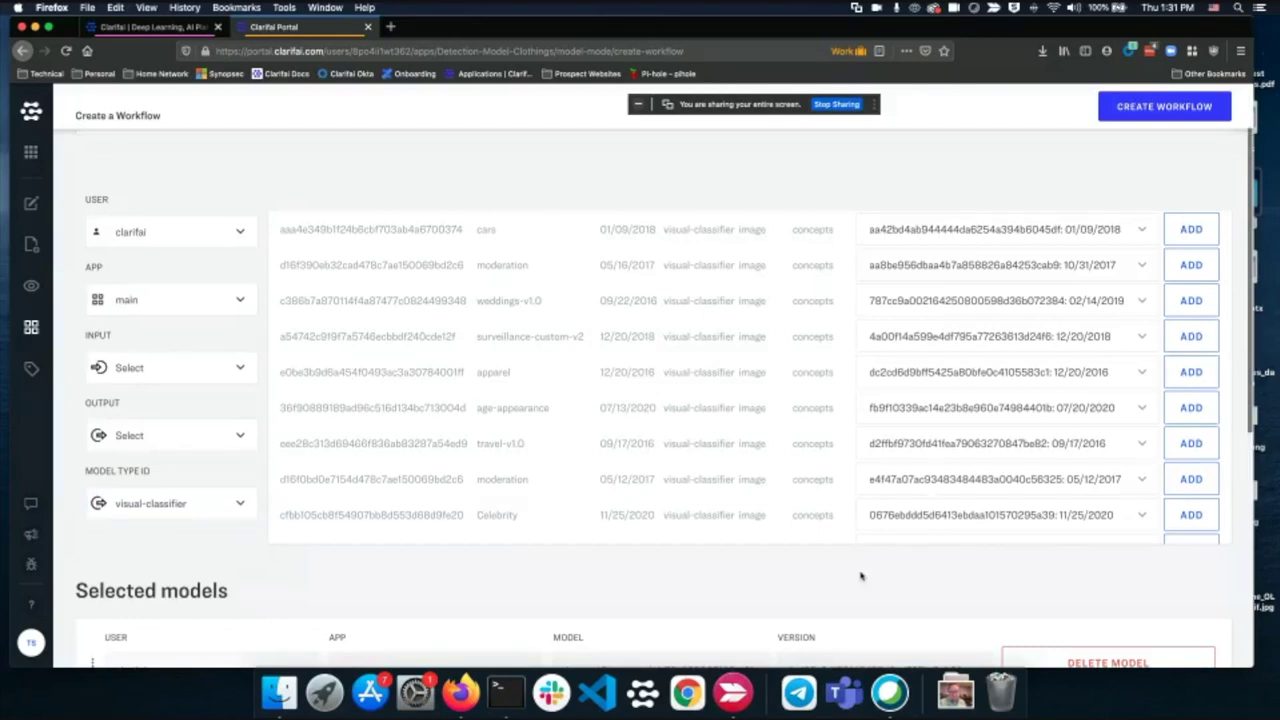
Step: Set Apparel Detection as the 1.0 Cropper's input node and 1.0 Cropper as the apparel model's input node, and create the workflow
scroll(849, 569, down, 8)
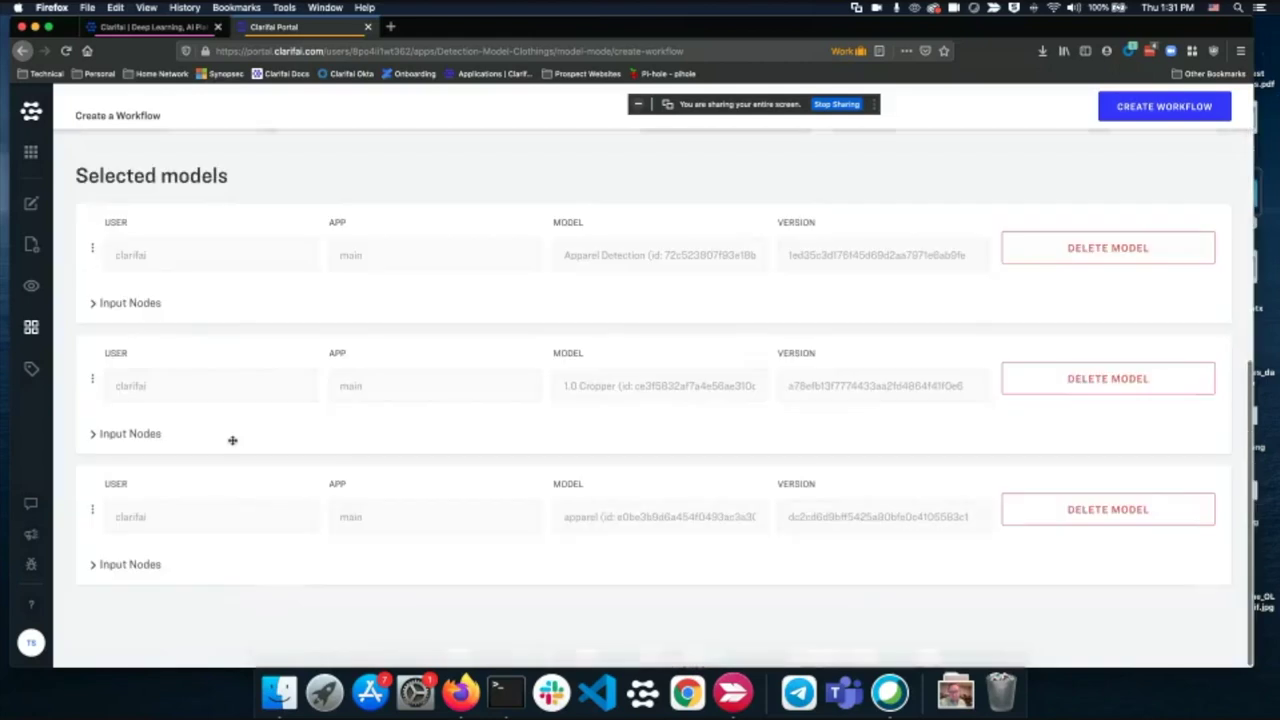
click(95, 434)
click(96, 483)
scroll(163, 319, down, 1)
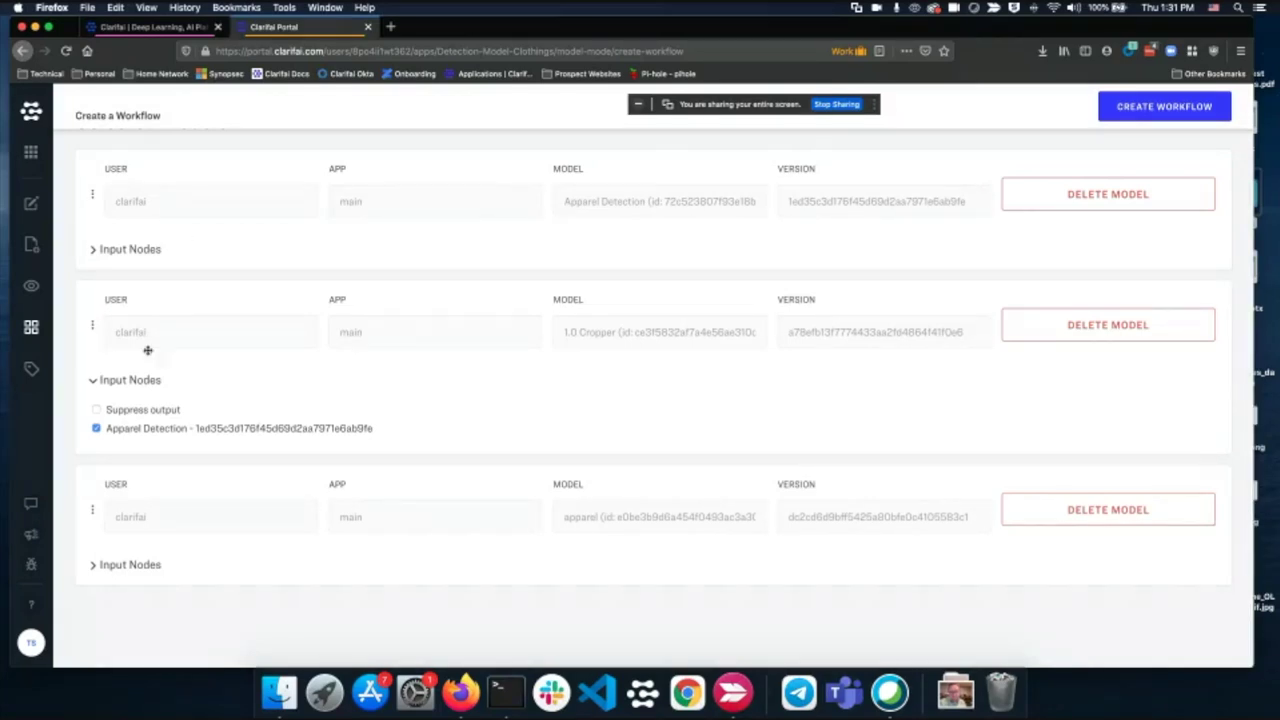
click(88, 565)
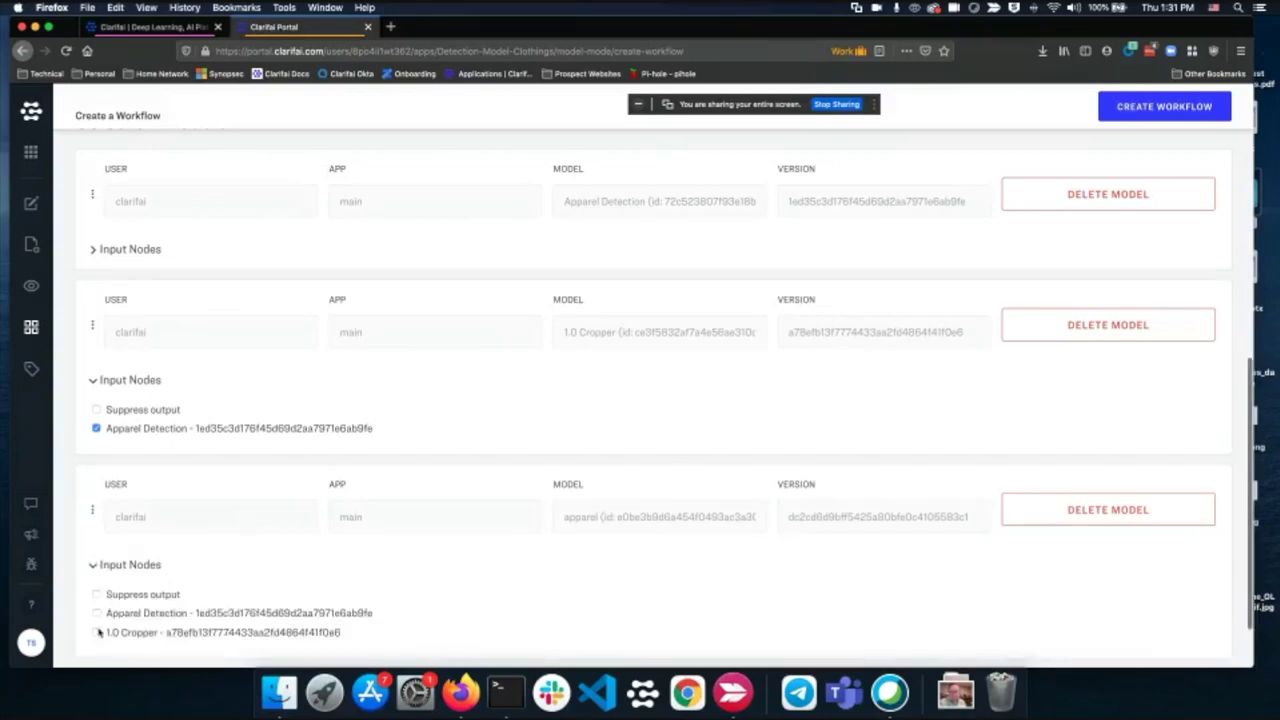
click(1140, 122)
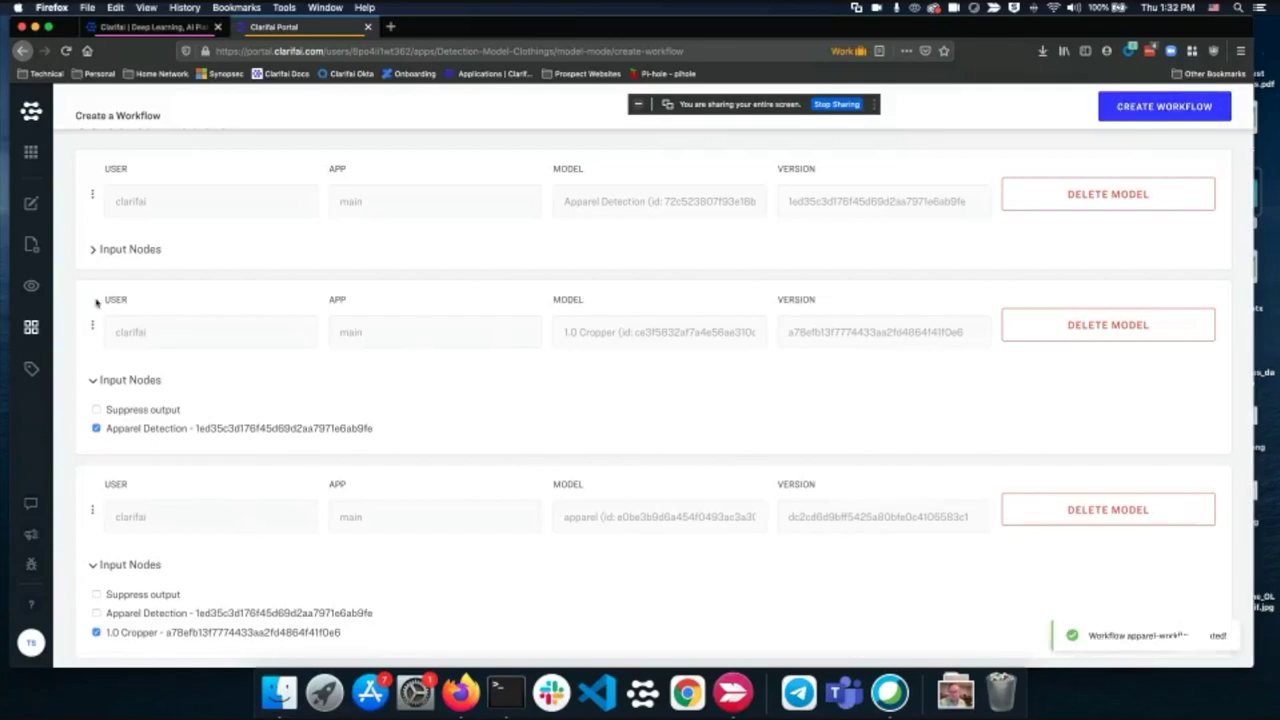
Step: Open the light blue jeans image in the Explorer and switch its app workflow from General-Detection to apparel-workflow
click(31, 288)
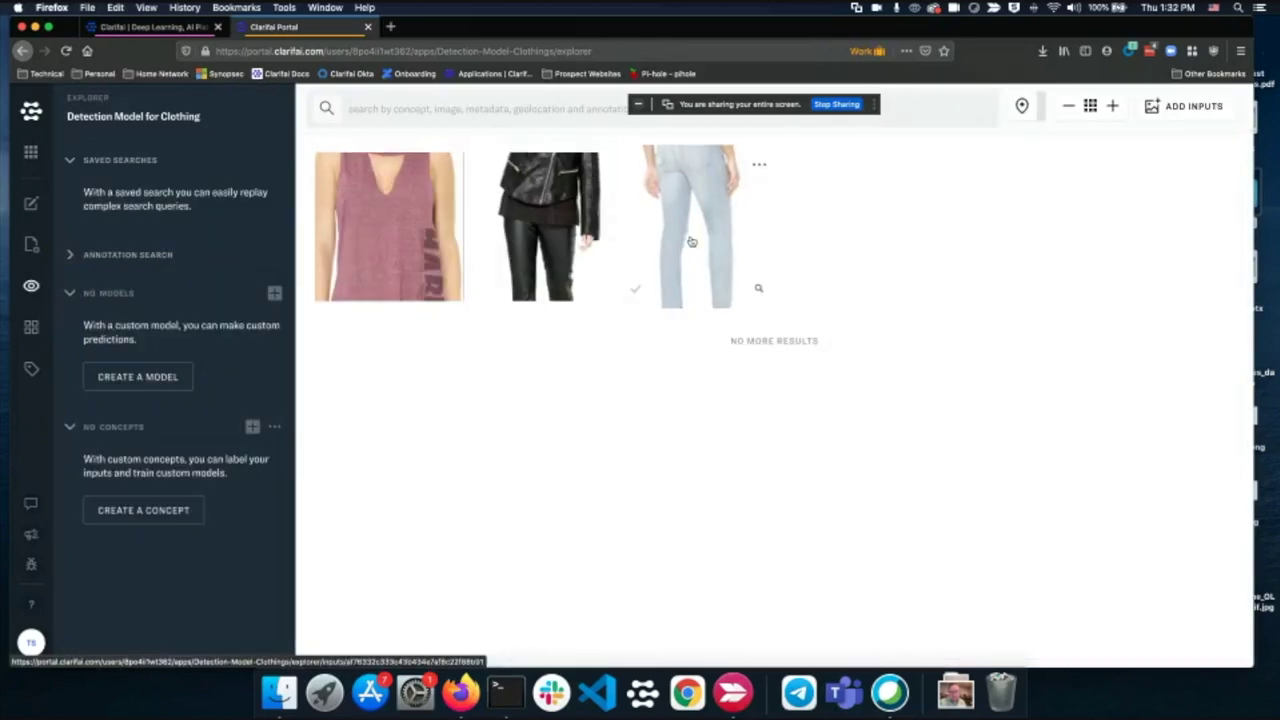
click(691, 241)
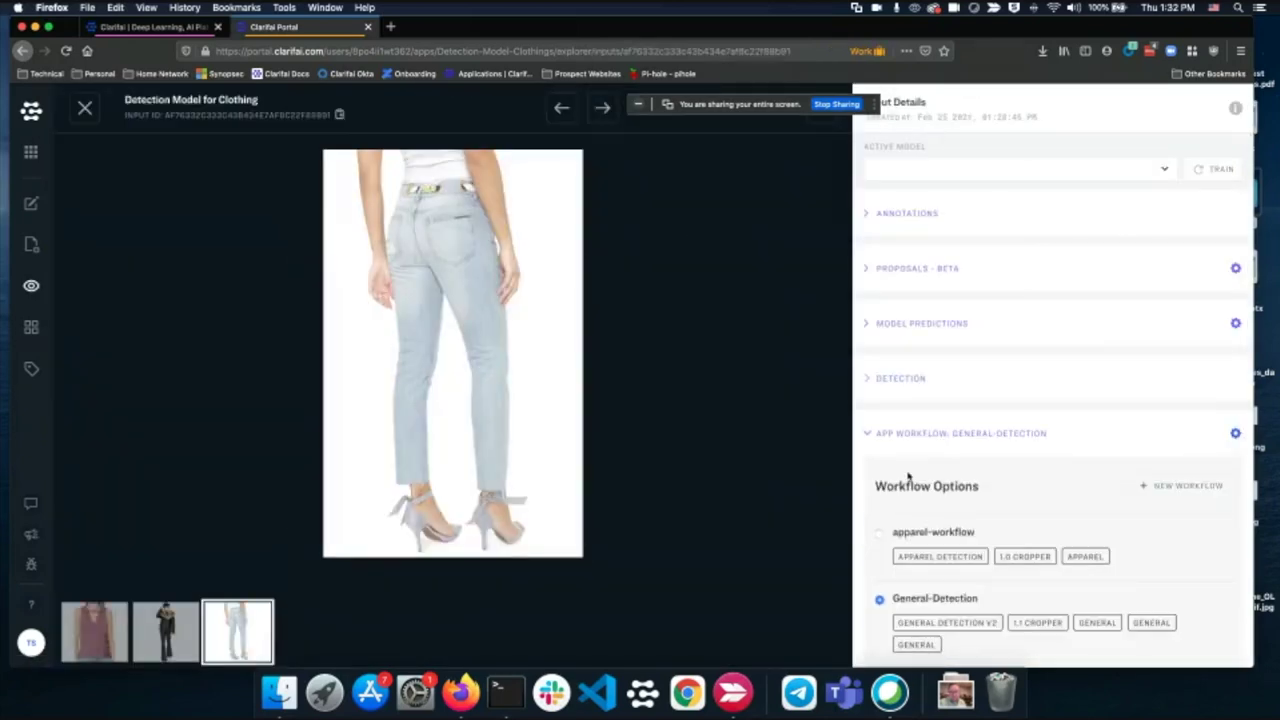
scroll(960, 580, down, 3)
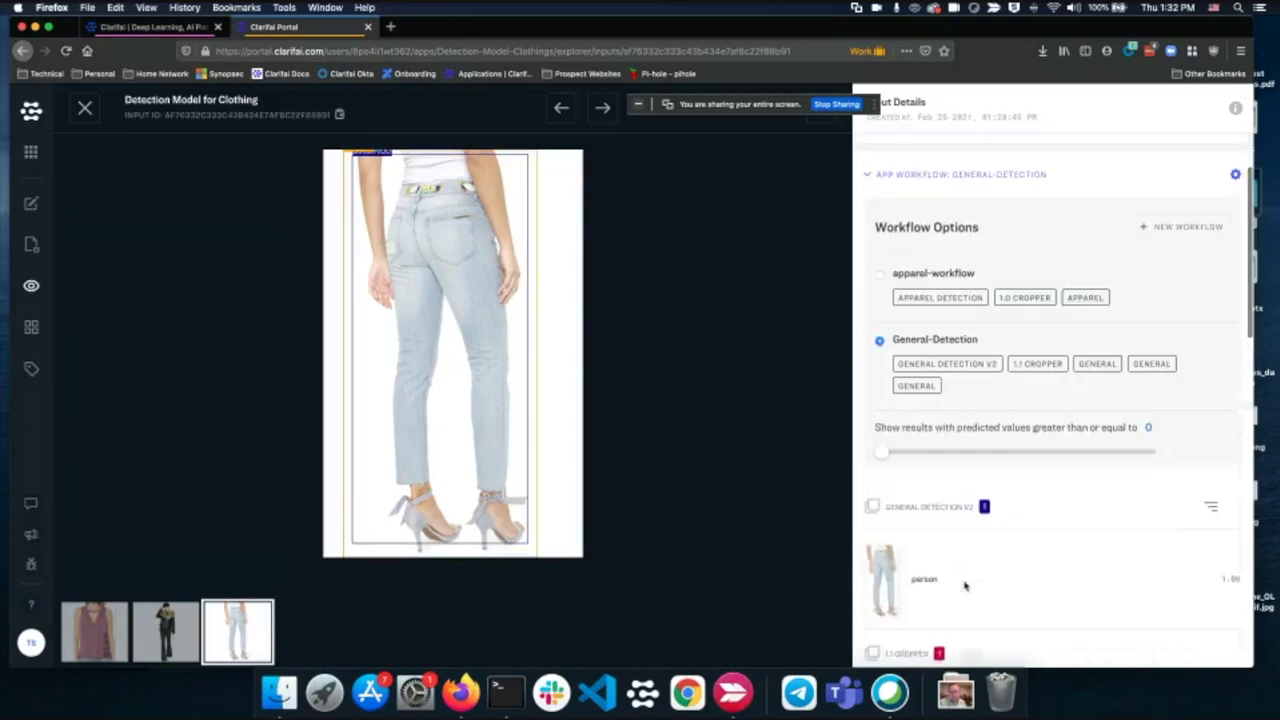
scroll(965, 585, down, 5)
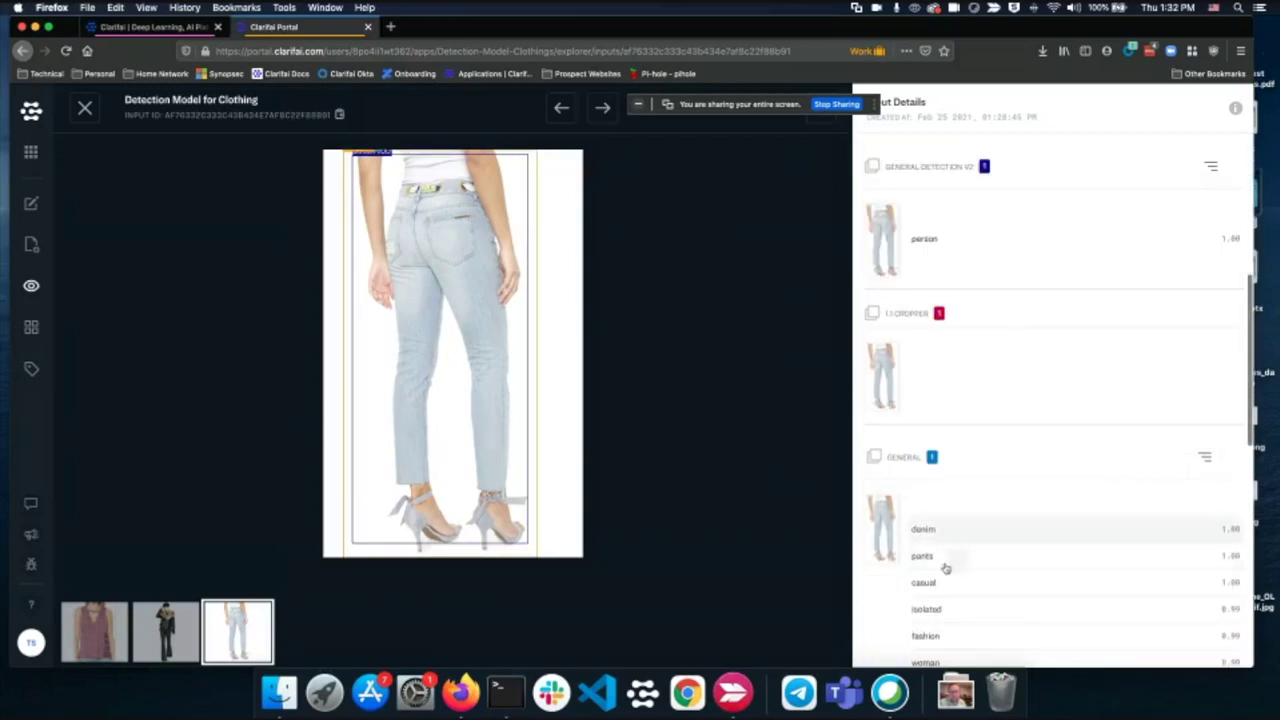
scroll(915, 465, up, 5)
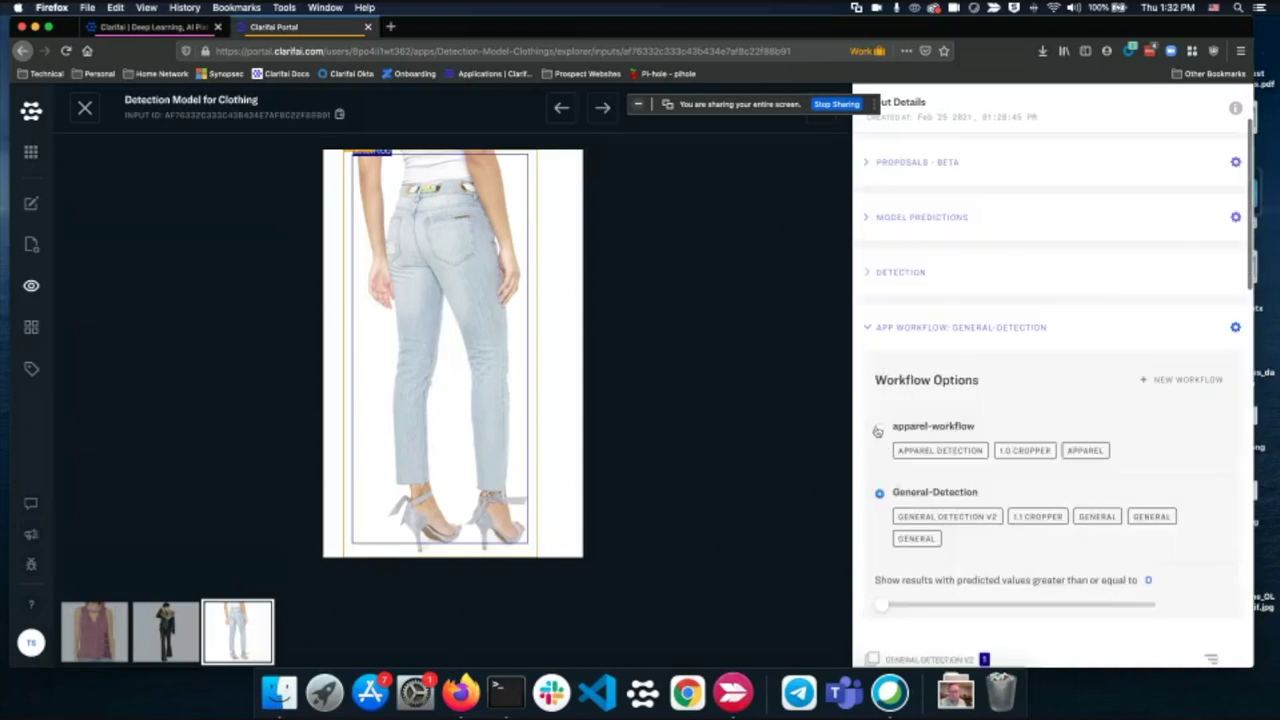
click(880, 427)
Step: Examine the Apparel Detection, 1.0 Cropper and apparel predictions for the jeans image and close the image
scroll(976, 473, down, 3)
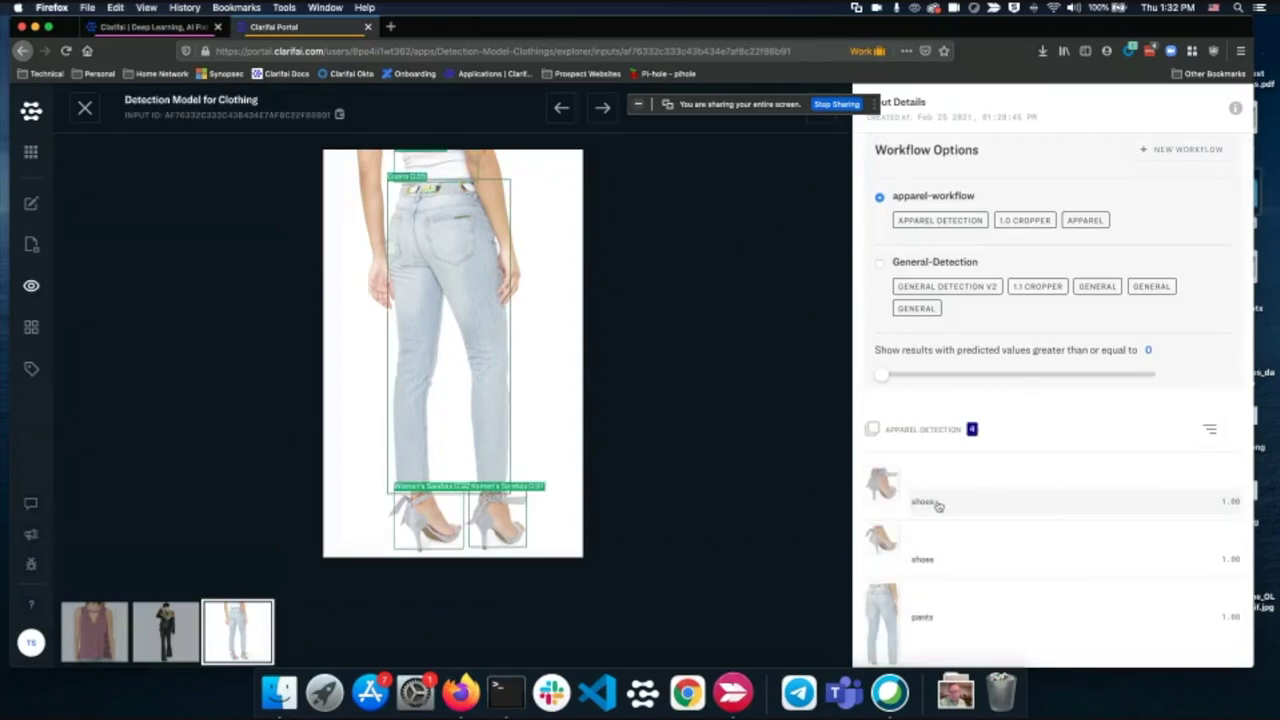
scroll(938, 505, down, 3)
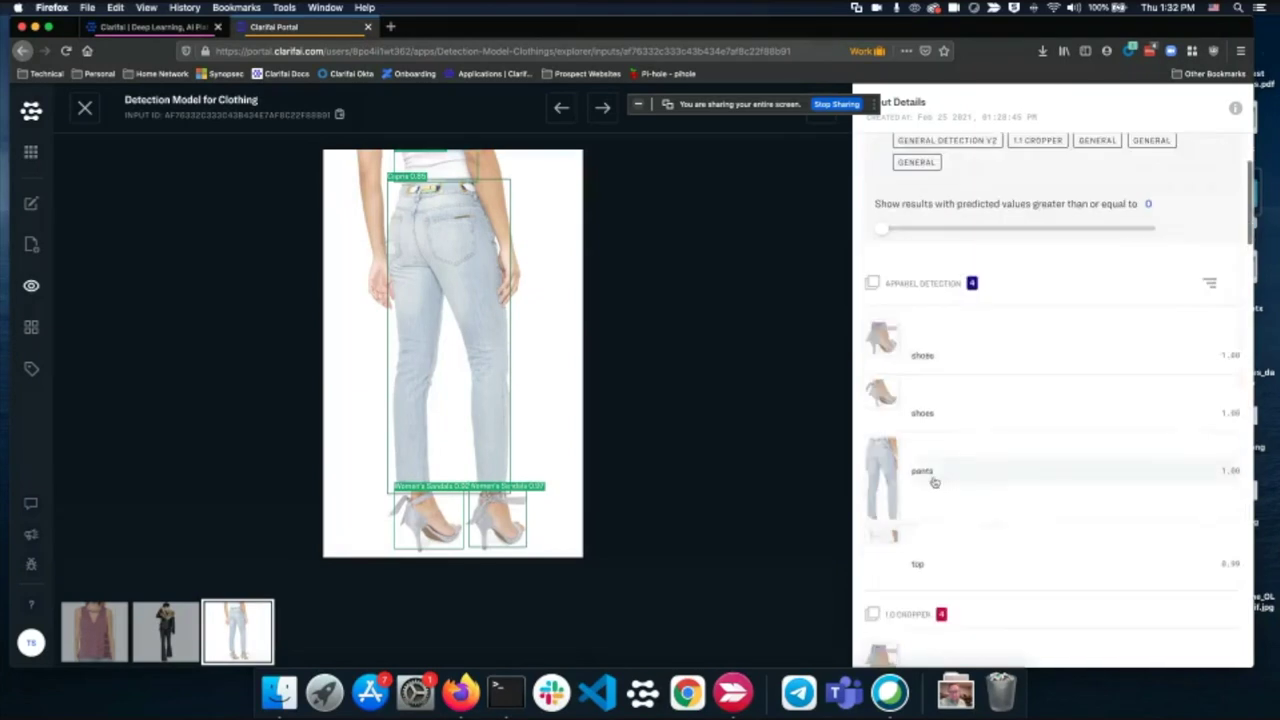
mouse_move(931, 484)
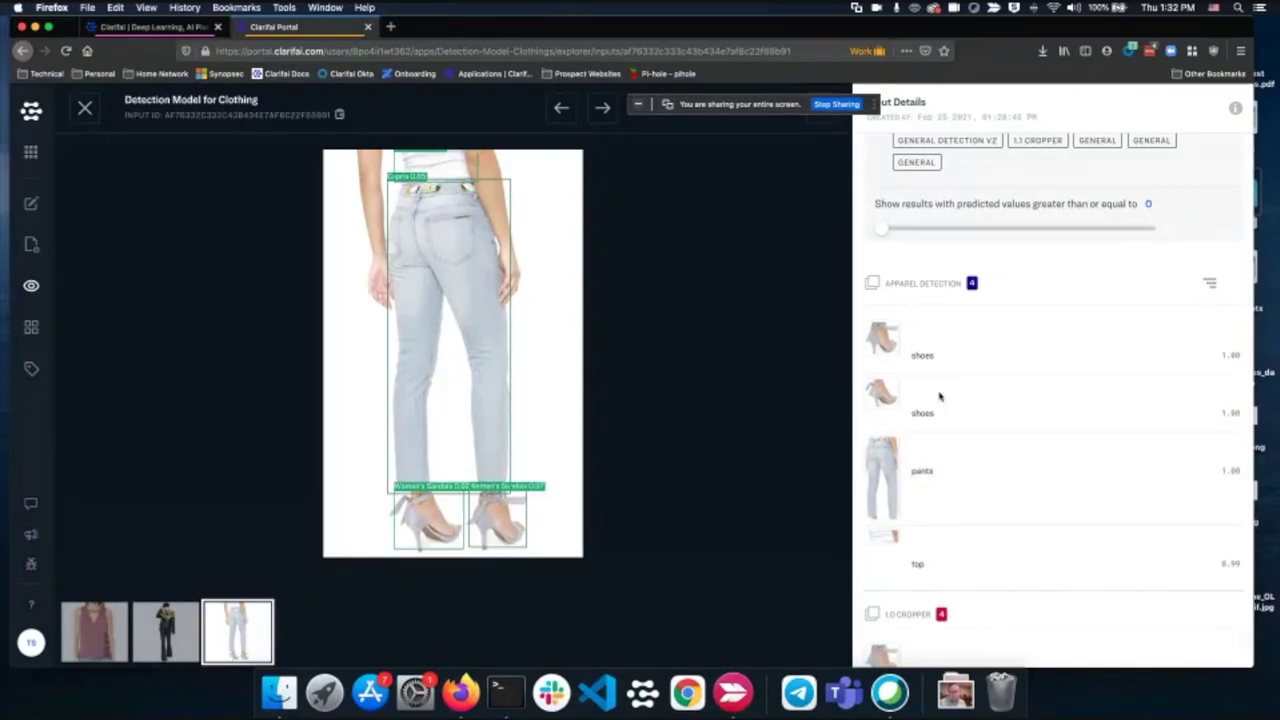
scroll(942, 400, down, 5)
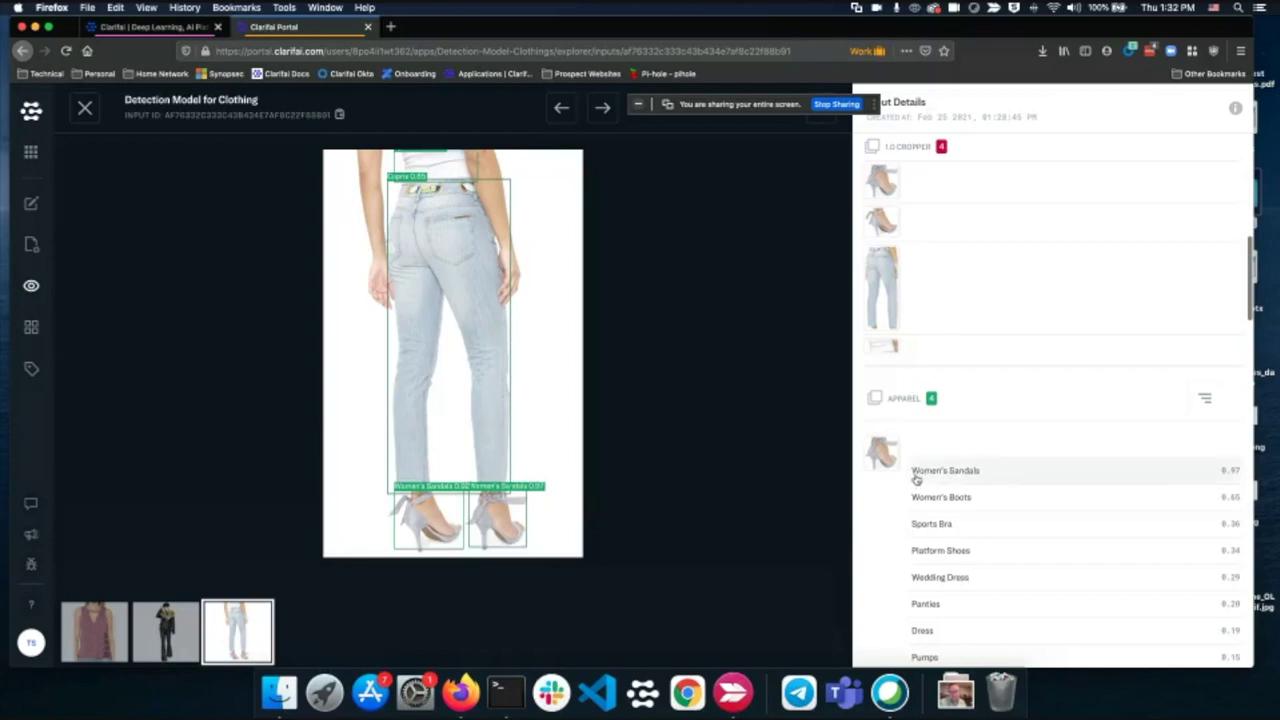
mouse_move(981, 474)
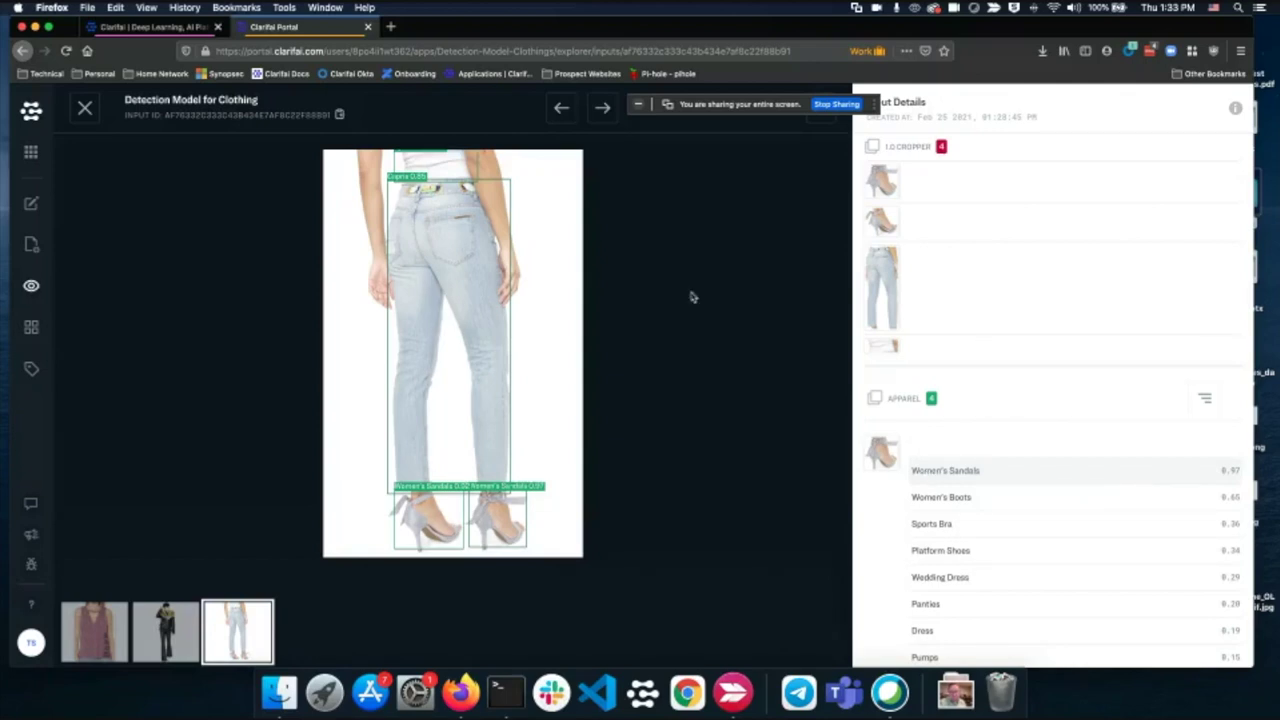
click(86, 113)
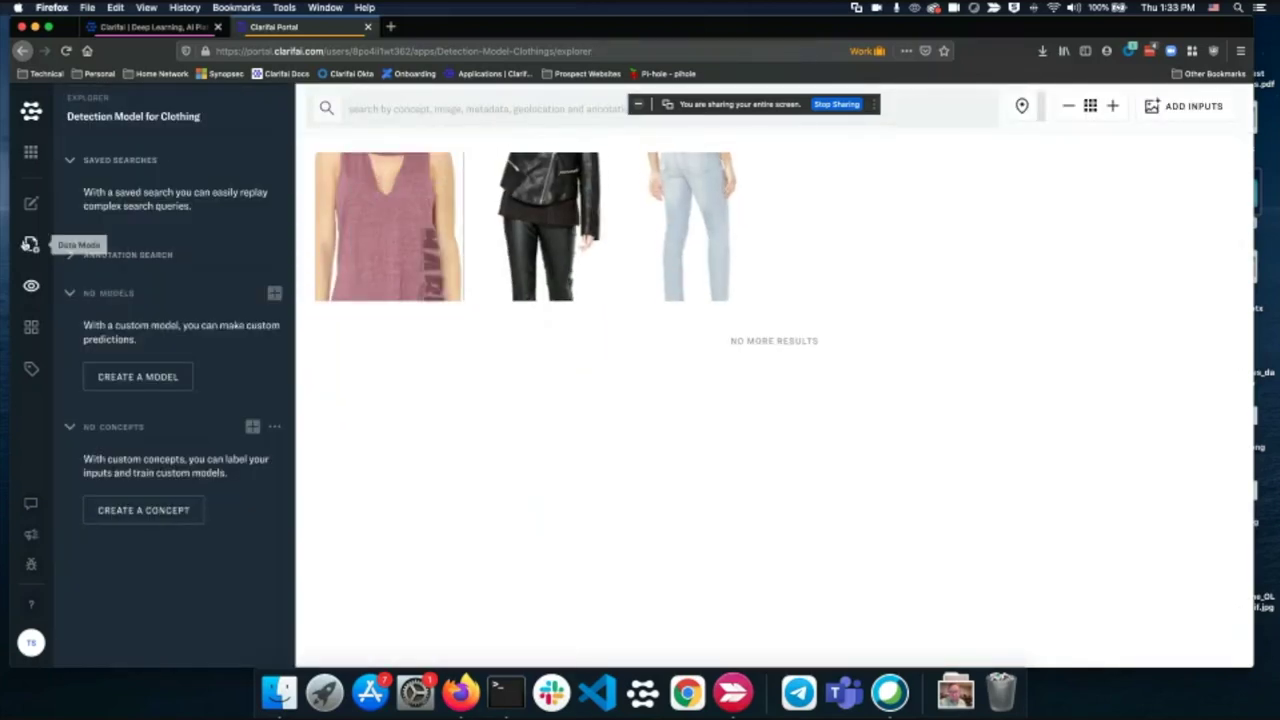
Step: Start a new application with the app ID facial-classification and the display name Custom Facial Recognition
click(31, 157)
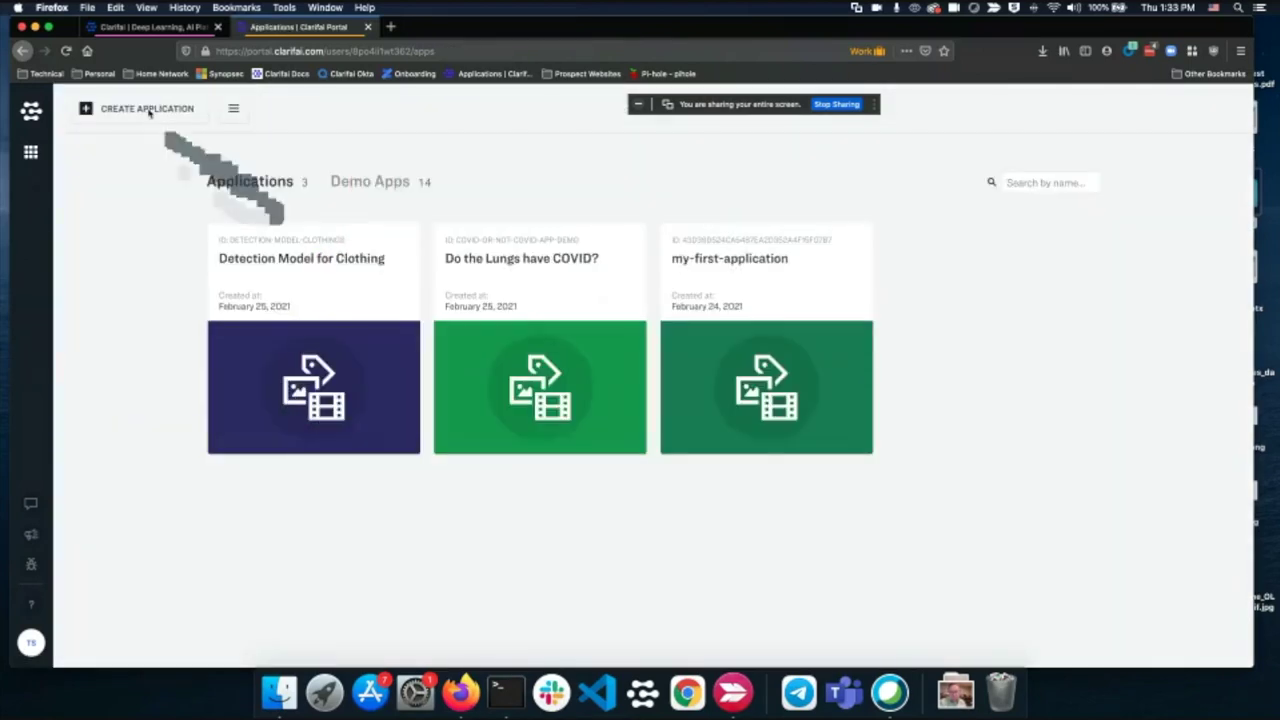
click(147, 109)
click(615, 368)
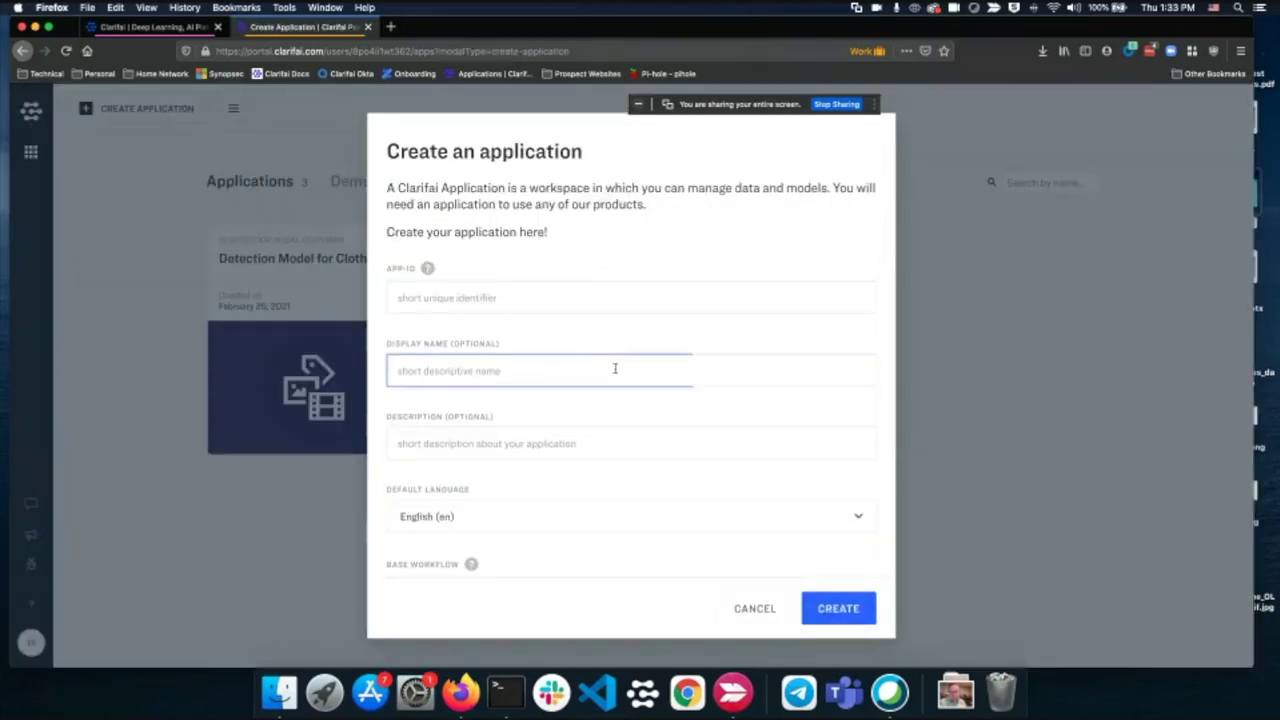
click(548, 307)
text(facial-classification)
click(556, 374)
text(Custom Facial Recognition)
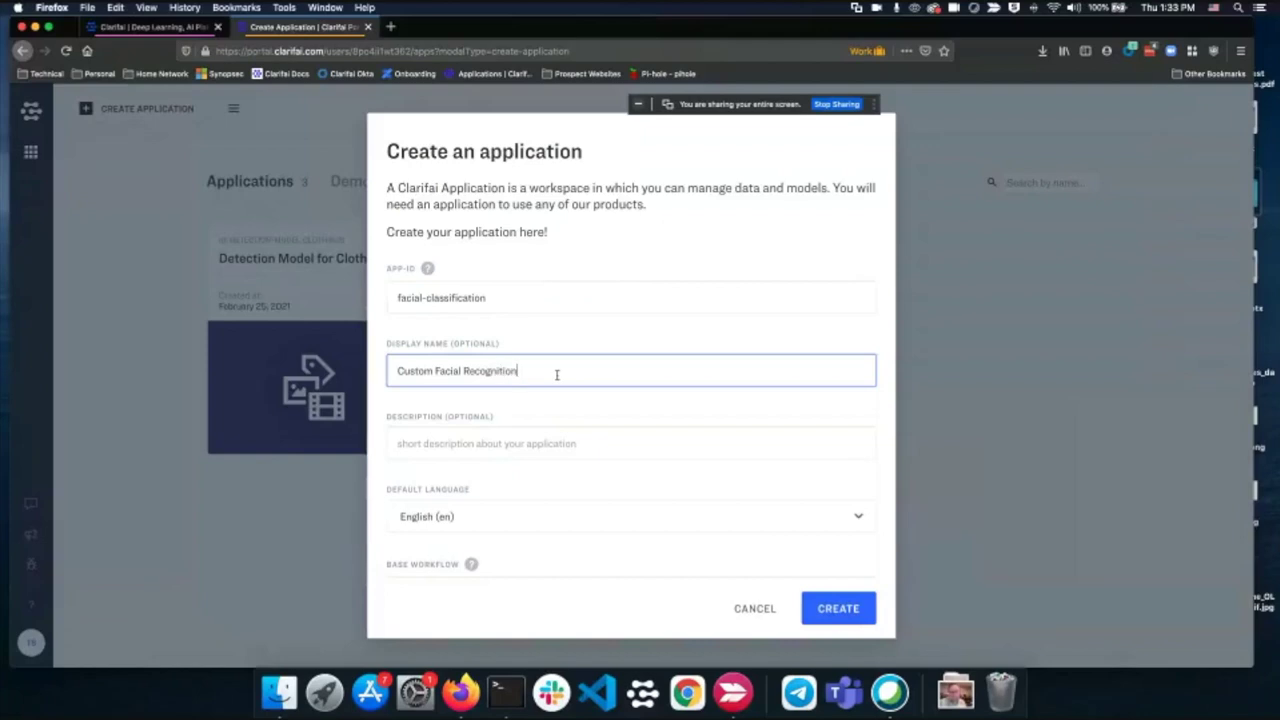
Step: Set the new application's base workflow to Face and create the application
scroll(552, 486, down, 2)
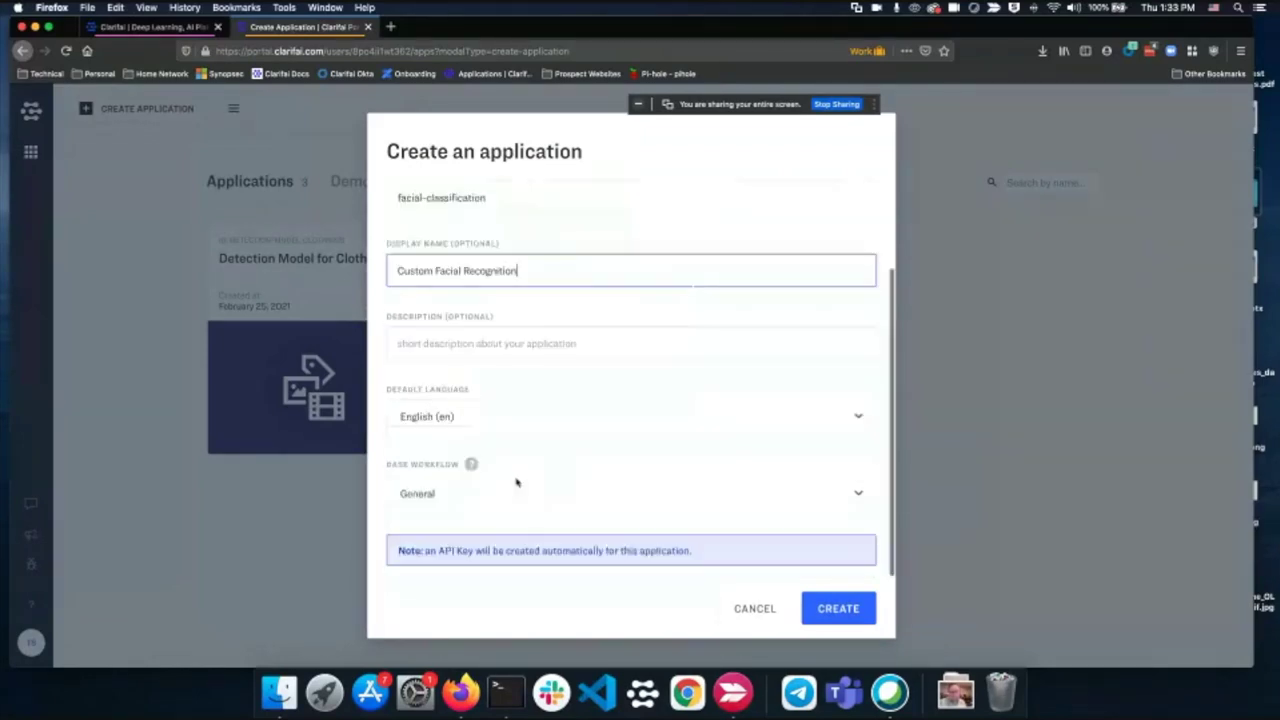
click(516, 486)
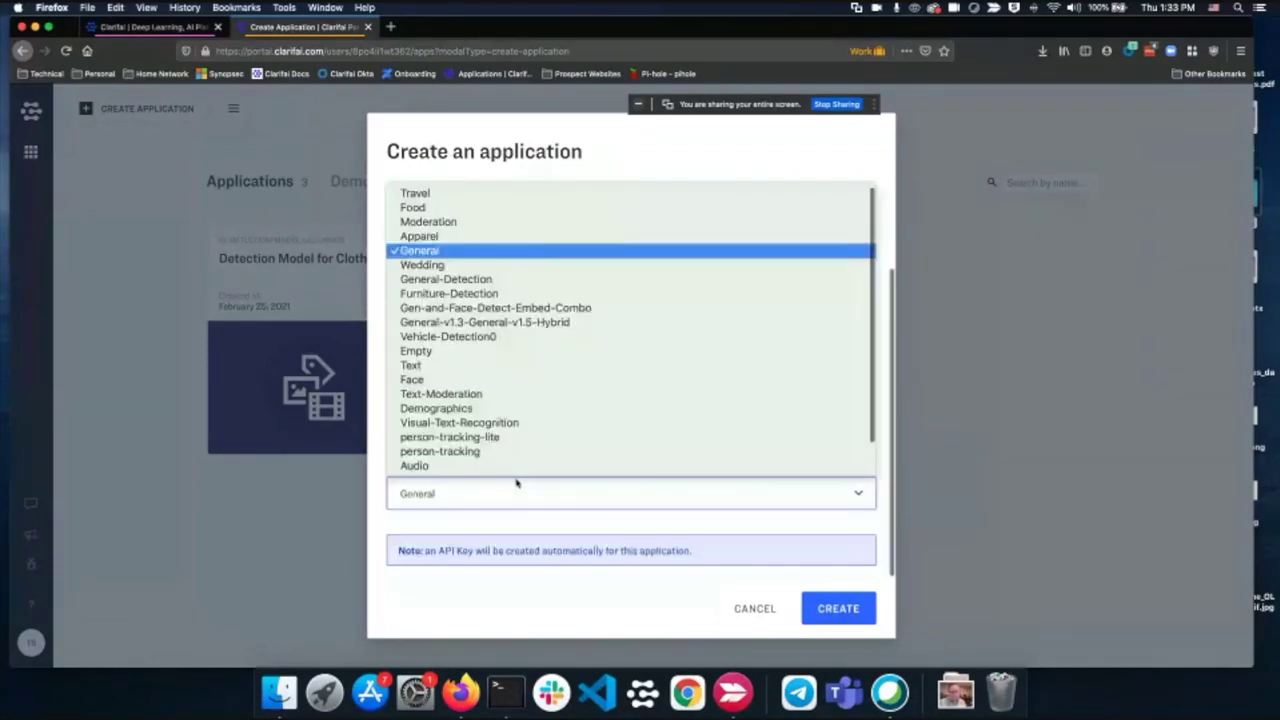
click(516, 381)
click(402, 550)
click(840, 612)
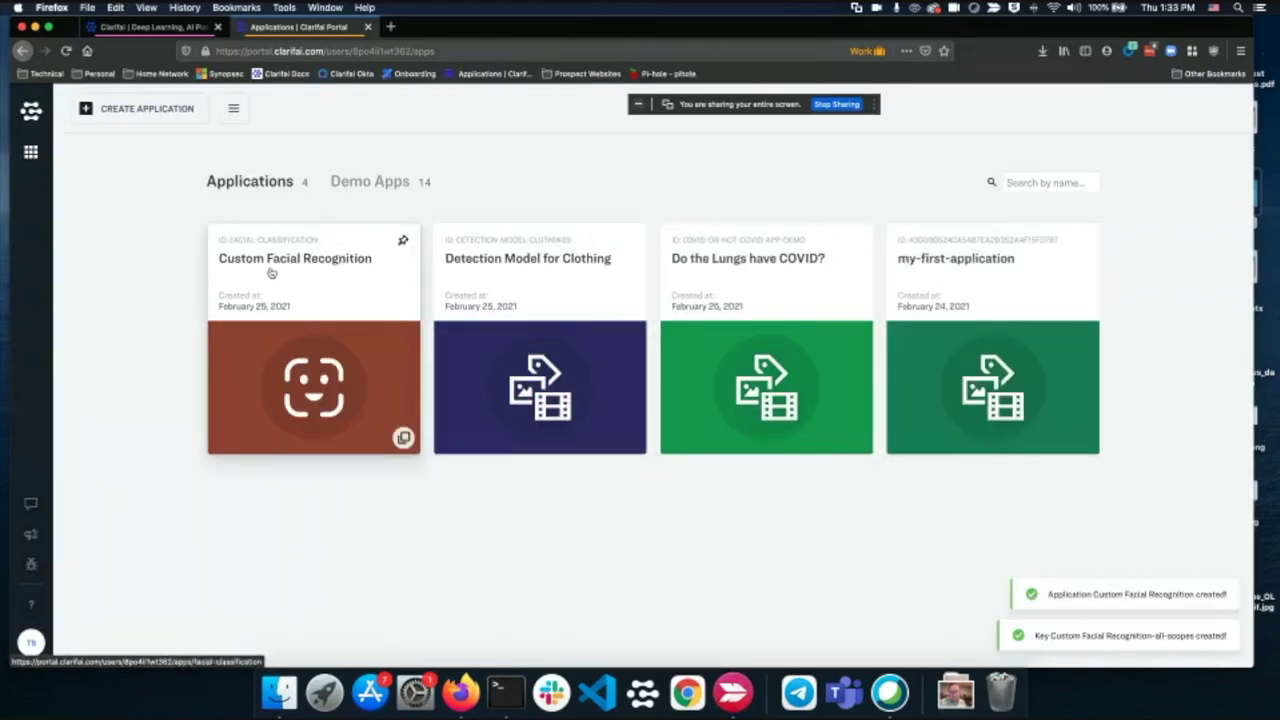
Step: Open Custom Facial Recognition and upload 1.jpg through 13.jpg from the datasets/facial-recognition folder, skipping custom annotations
click(270, 273)
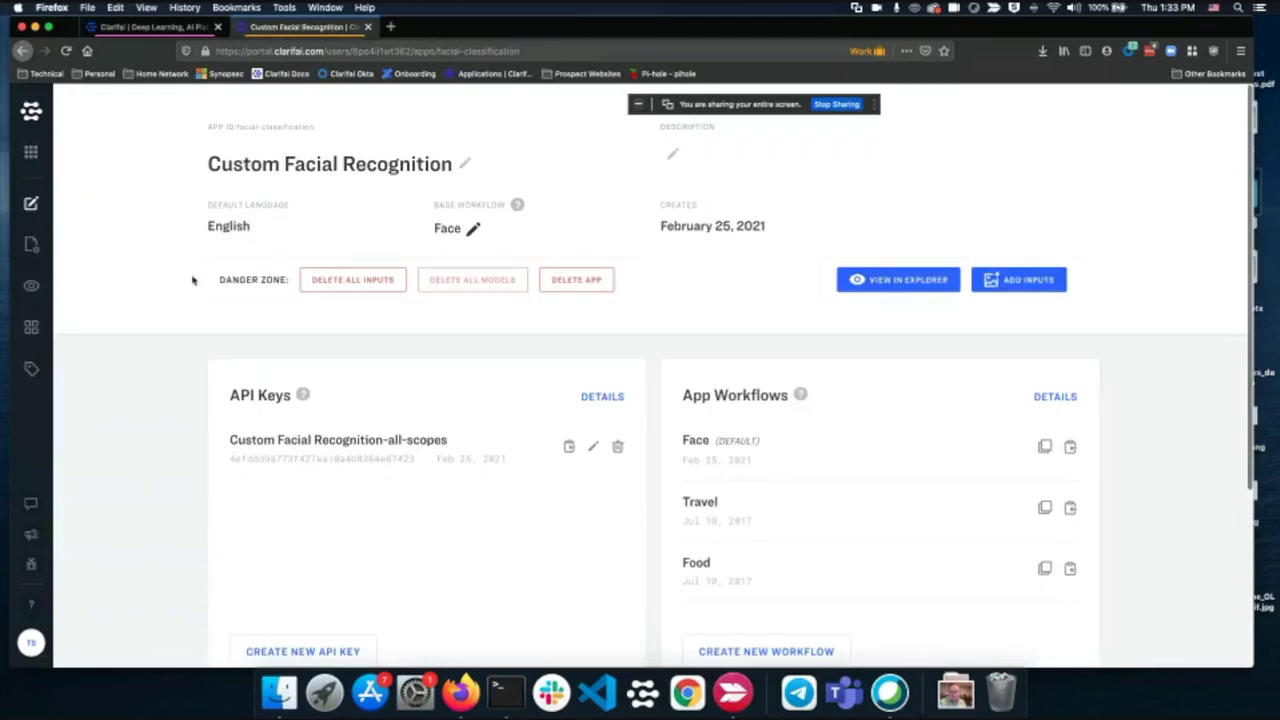
click(31, 244)
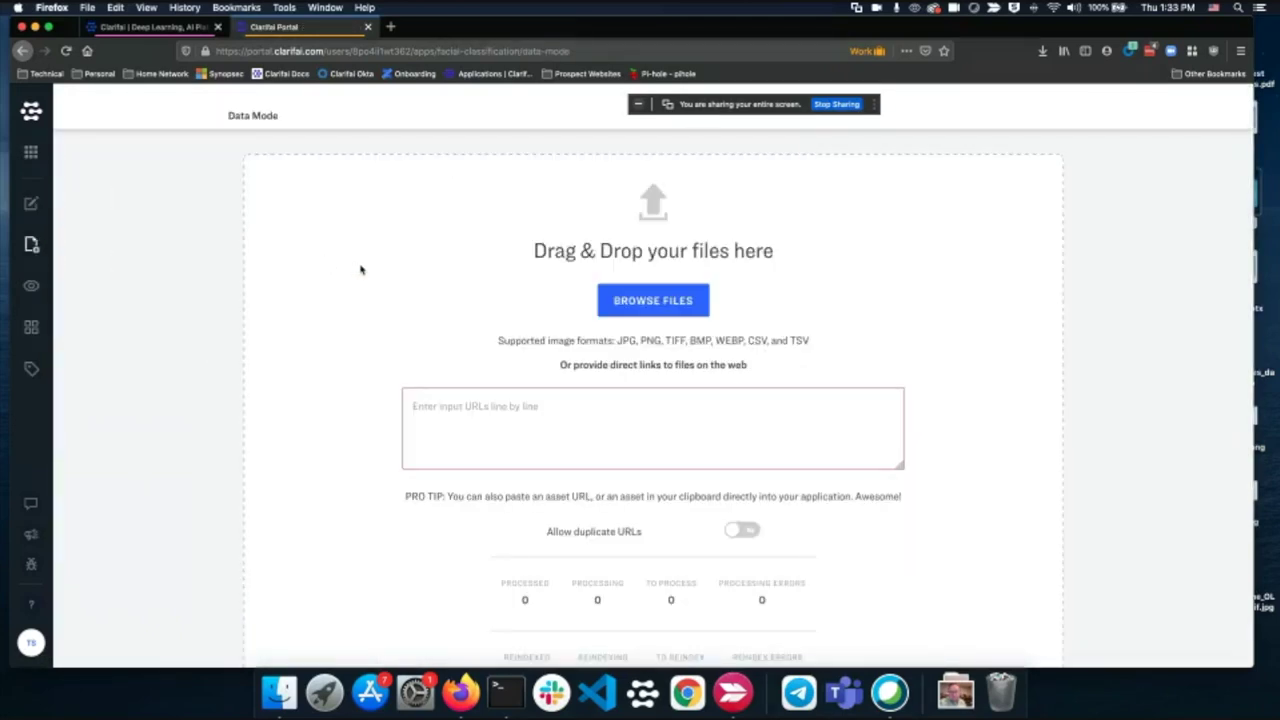
click(668, 305)
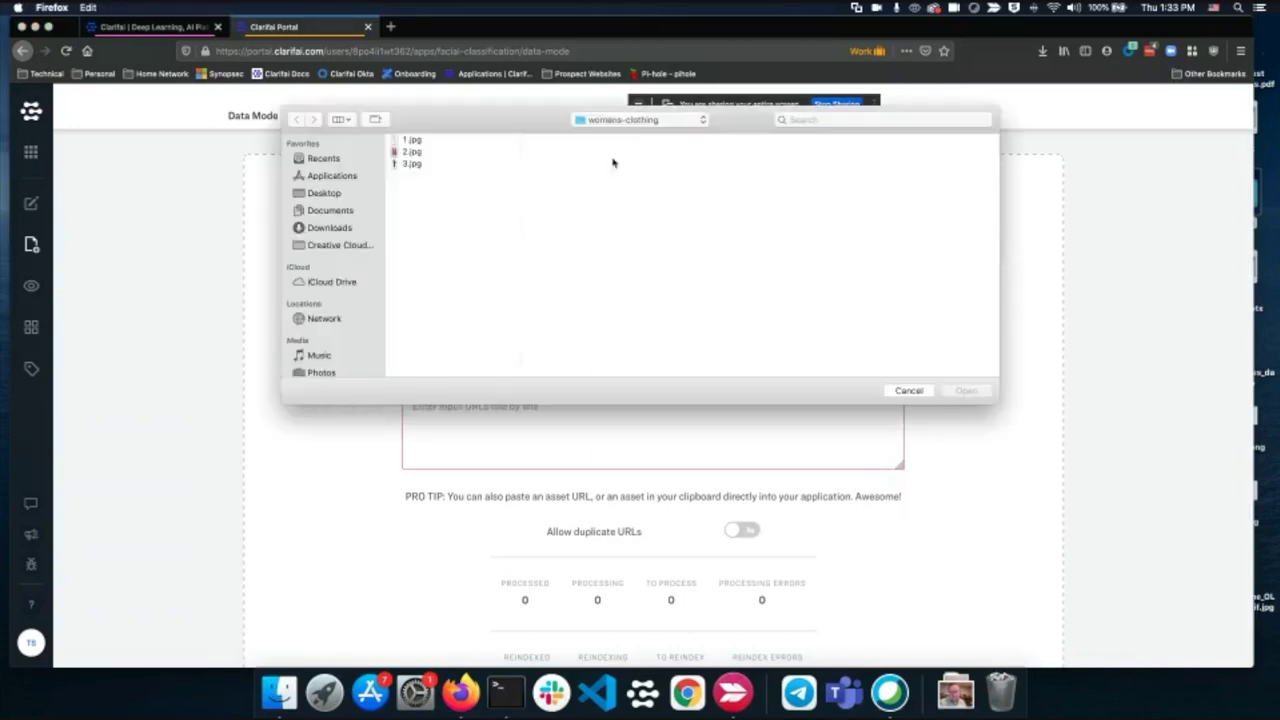
click(619, 122)
click(605, 134)
click(655, 212)
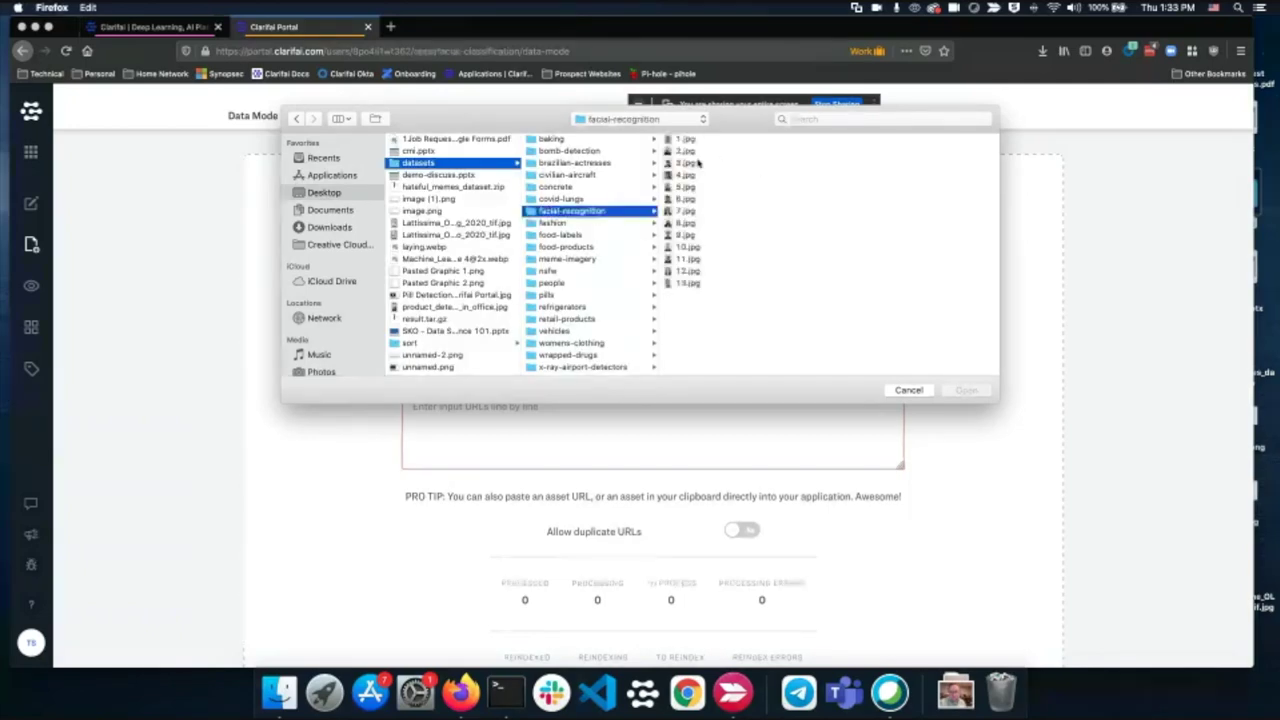
click(690, 140)
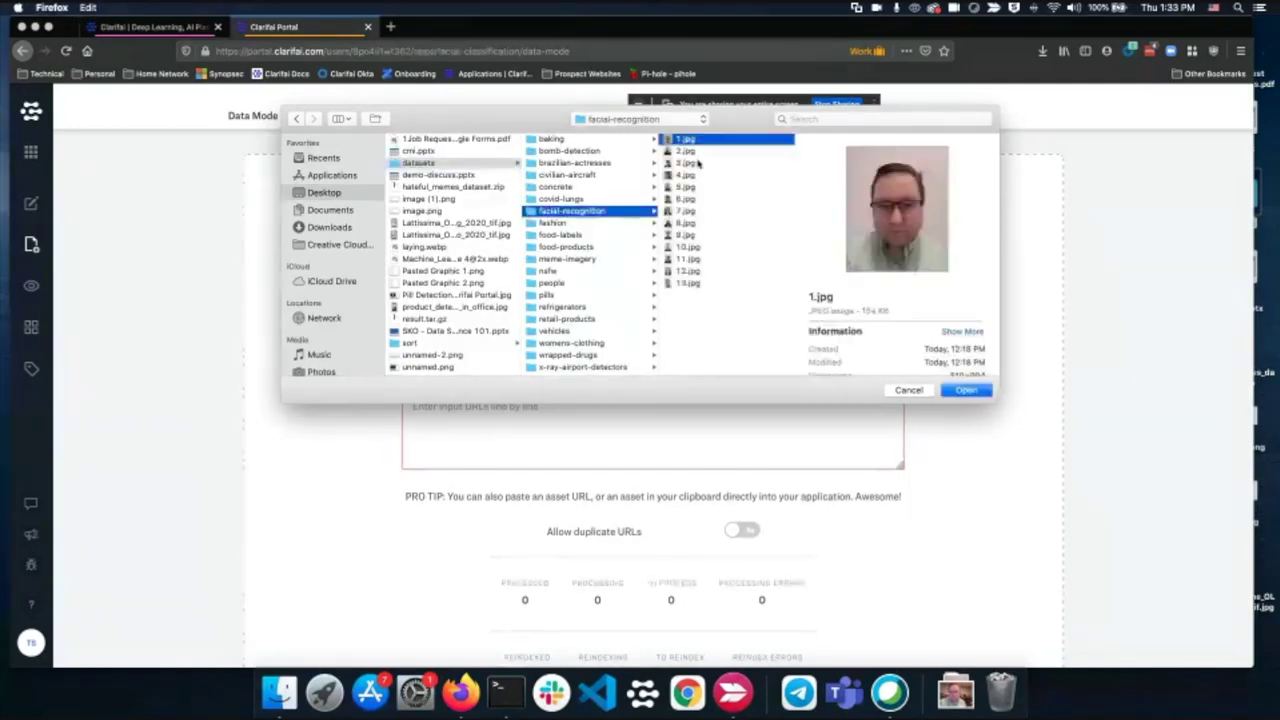
shift+click(695, 283)
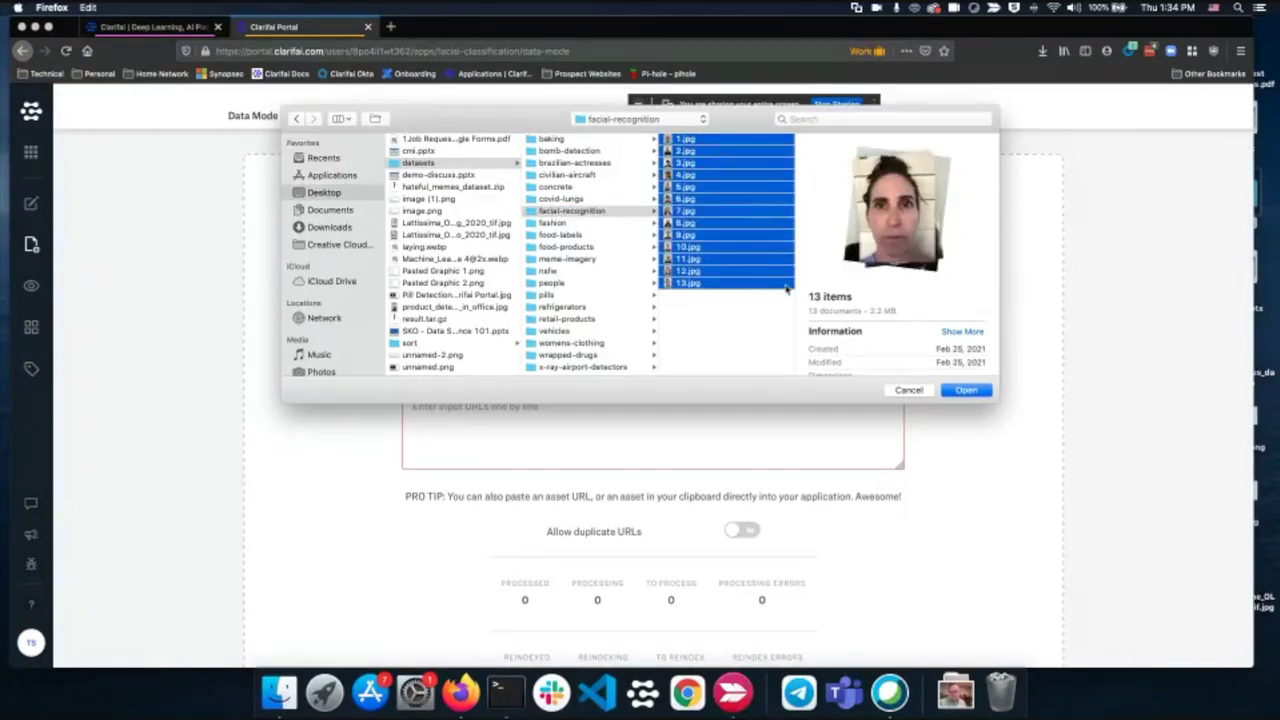
click(970, 392)
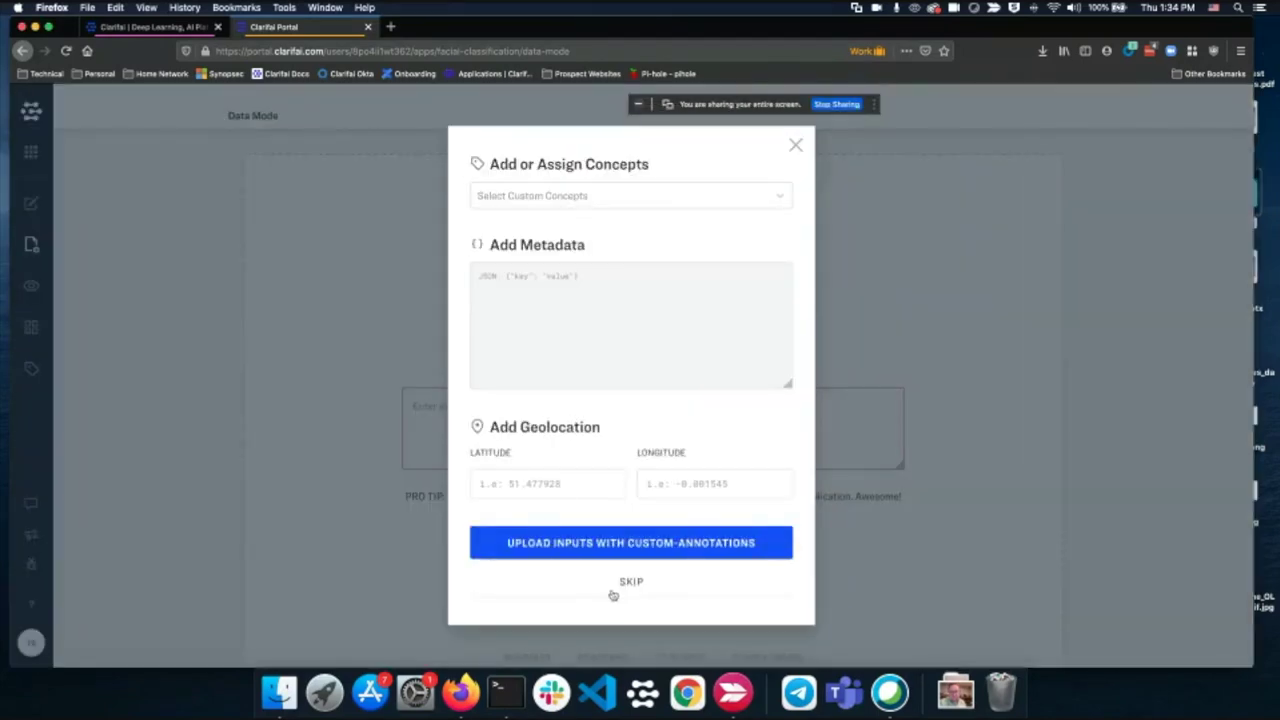
click(617, 594)
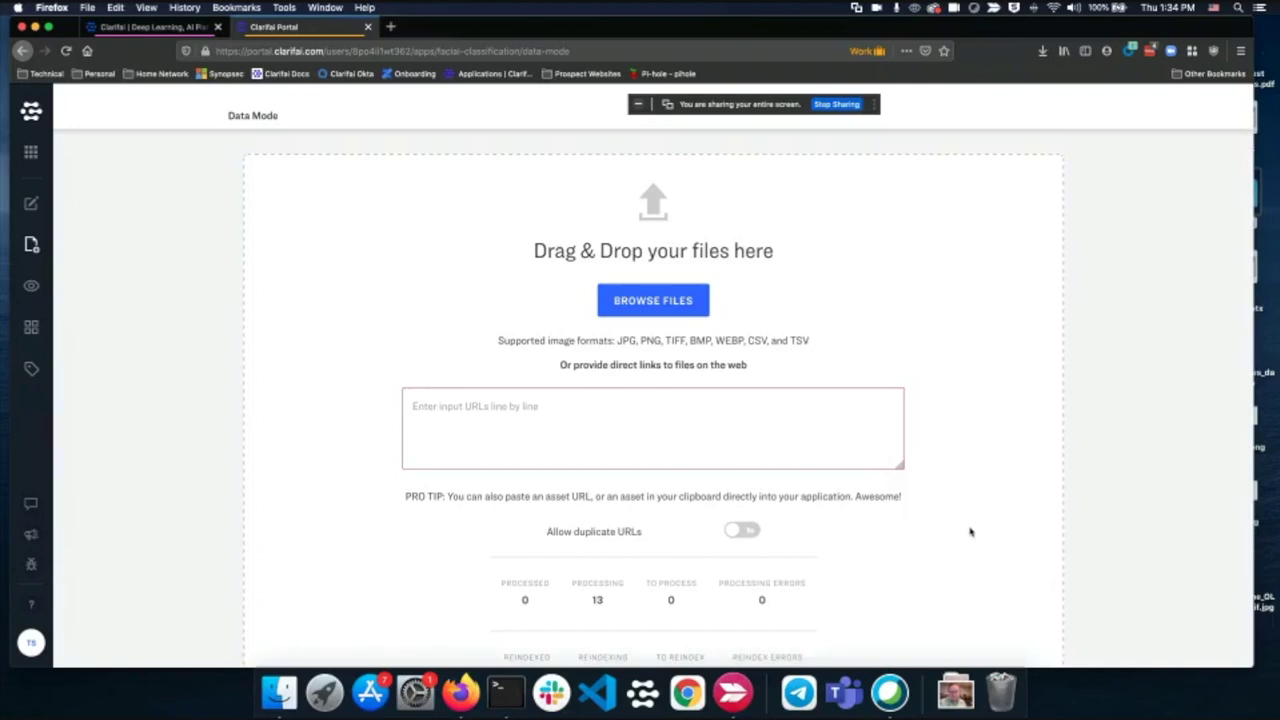
scroll(978, 520, down, 3)
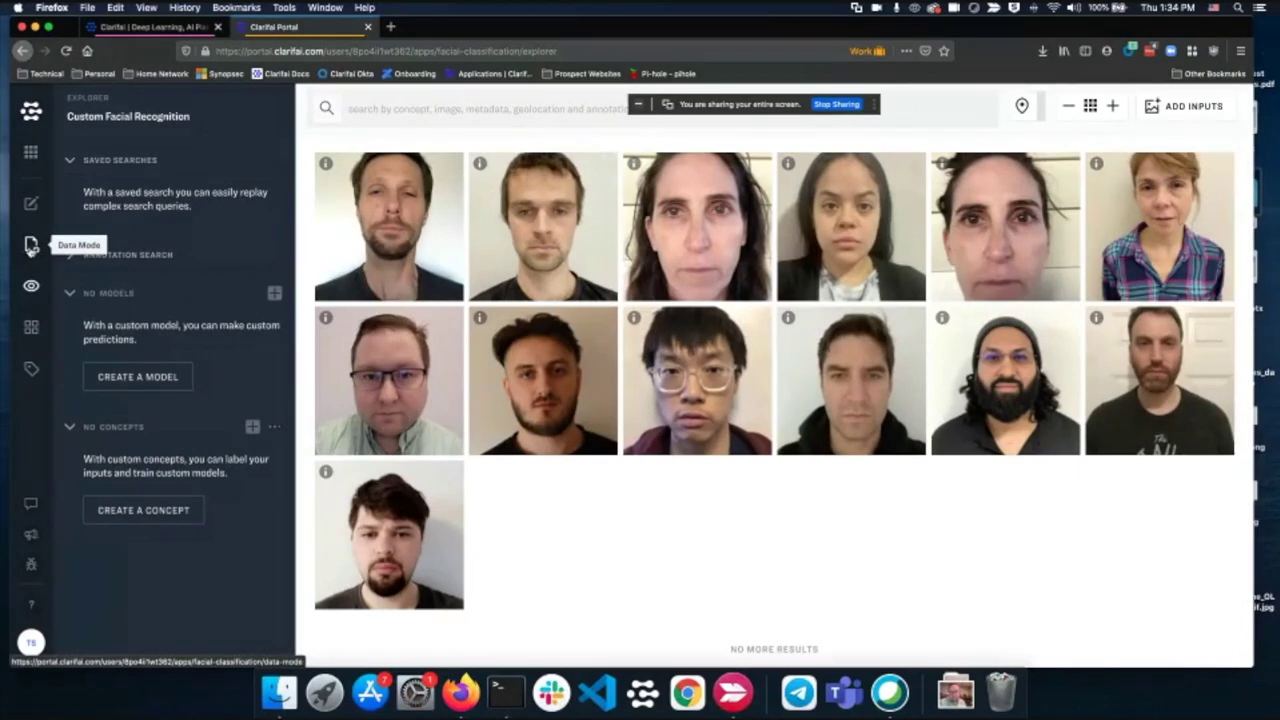
Step: Add one more portrait to the application from the copied image URL, skipping custom annotations
click(31, 245)
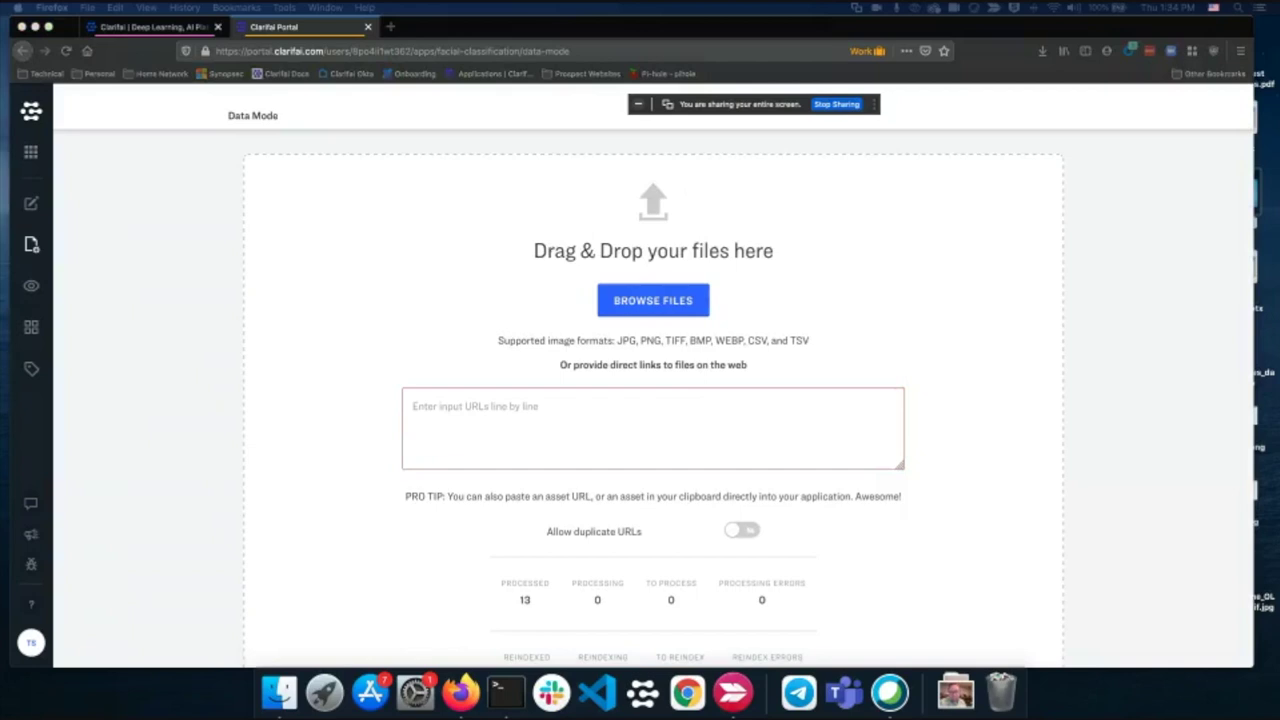
click(414, 441)
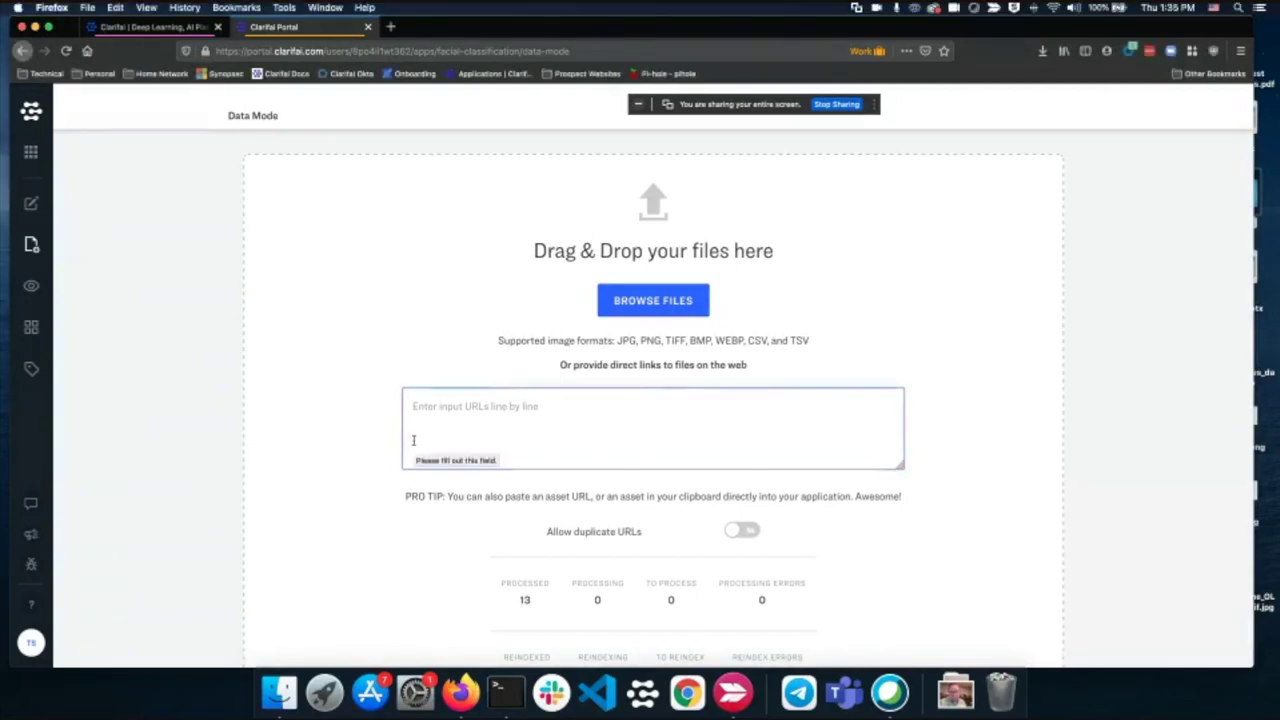
right_click(468, 432)
click(500, 489)
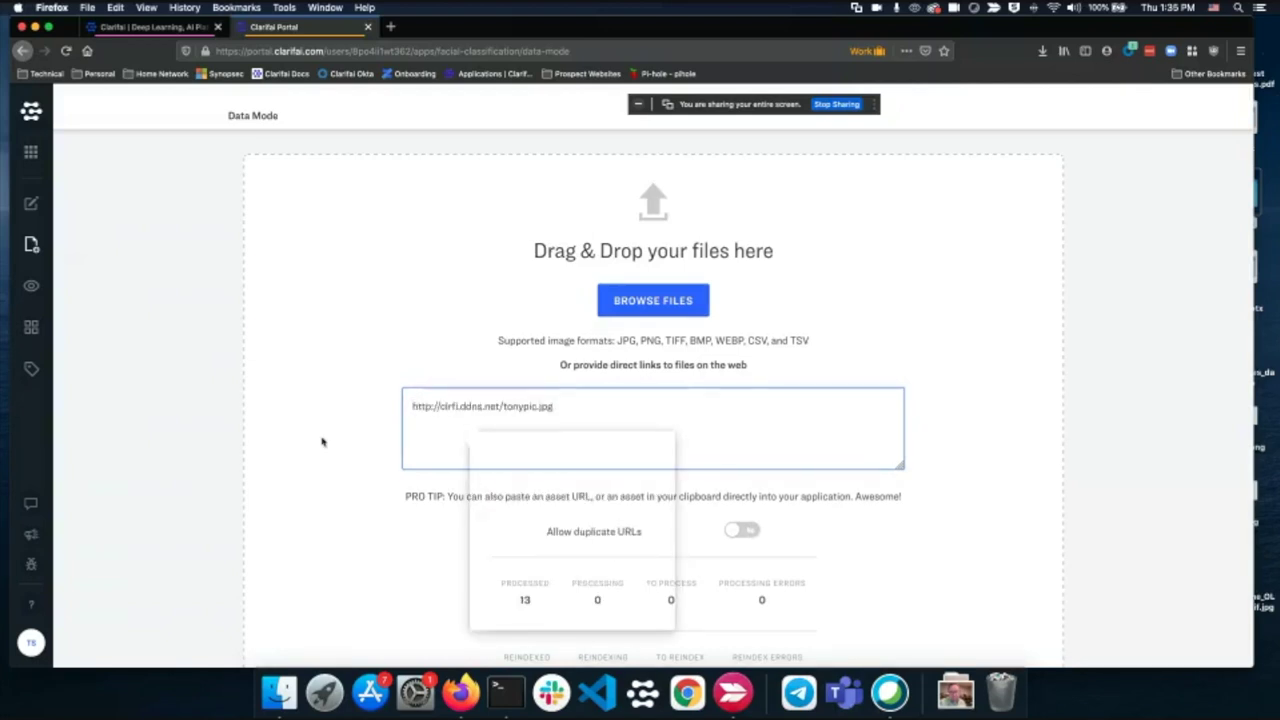
key(Return)
click(632, 580)
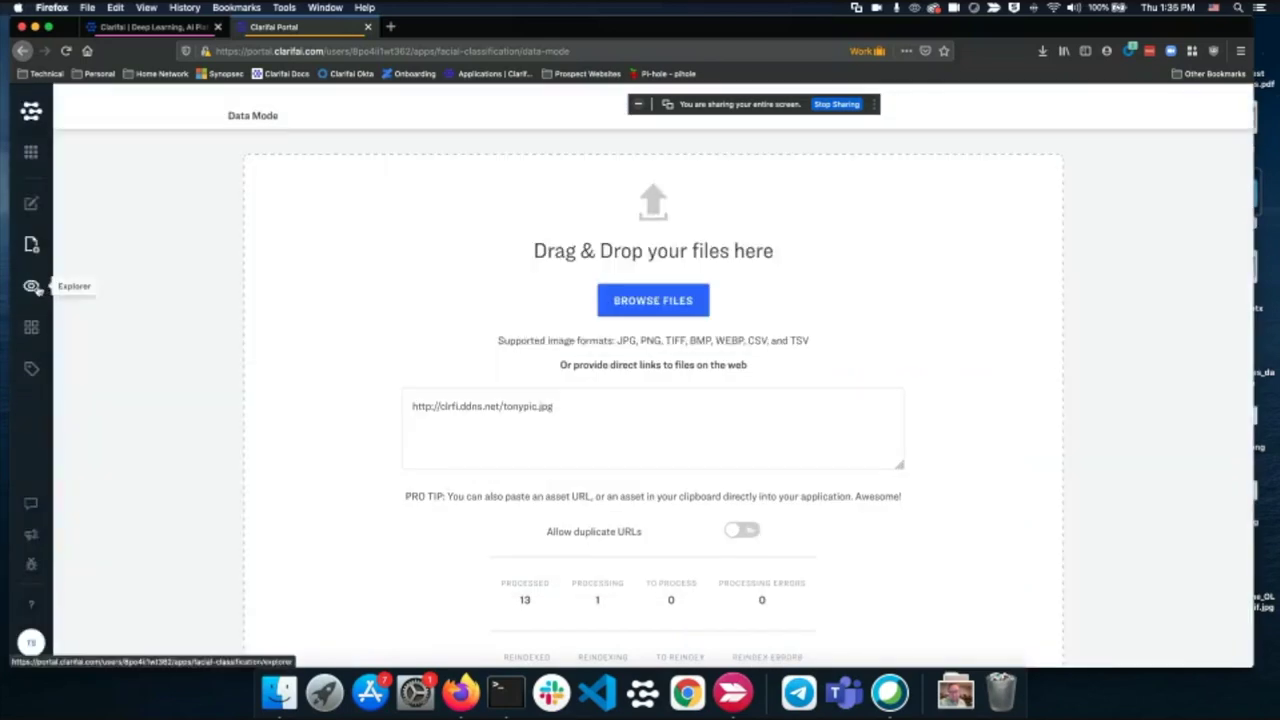
Step: Run a visual similarity search in the Explorer with the newly added portrait, reload the results and clear the search
click(31, 286)
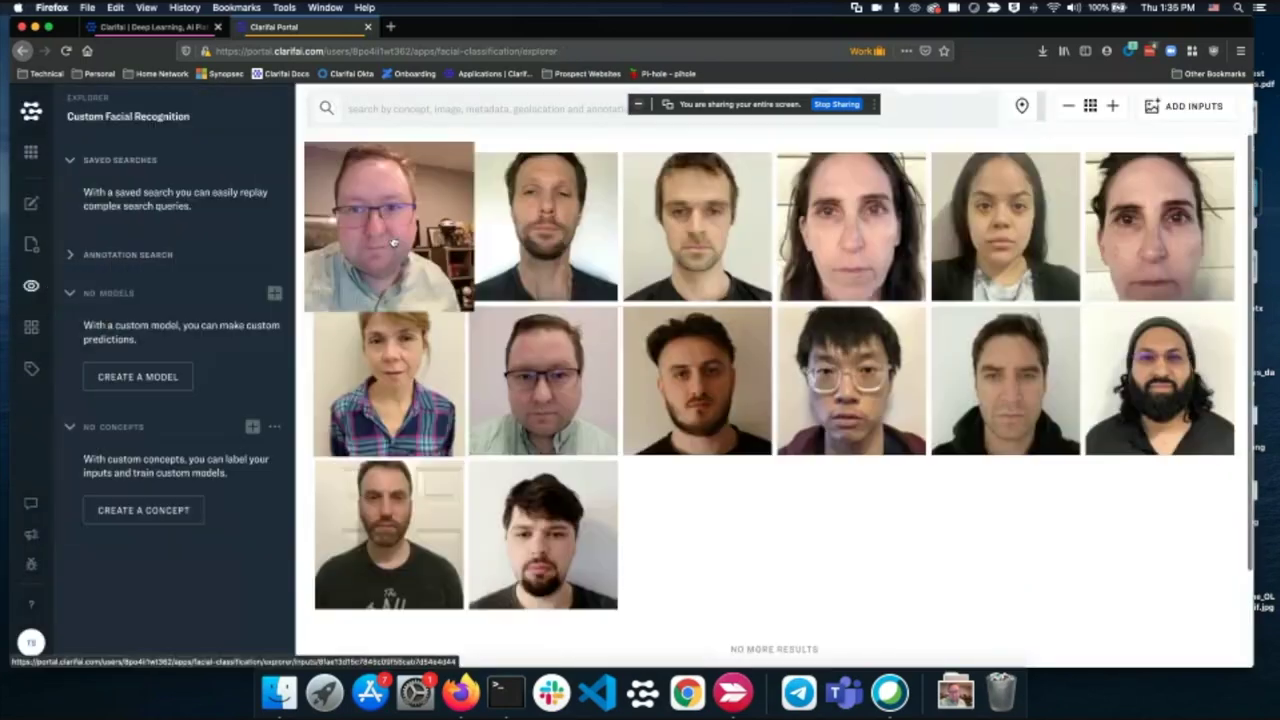
mouse_move(393, 243)
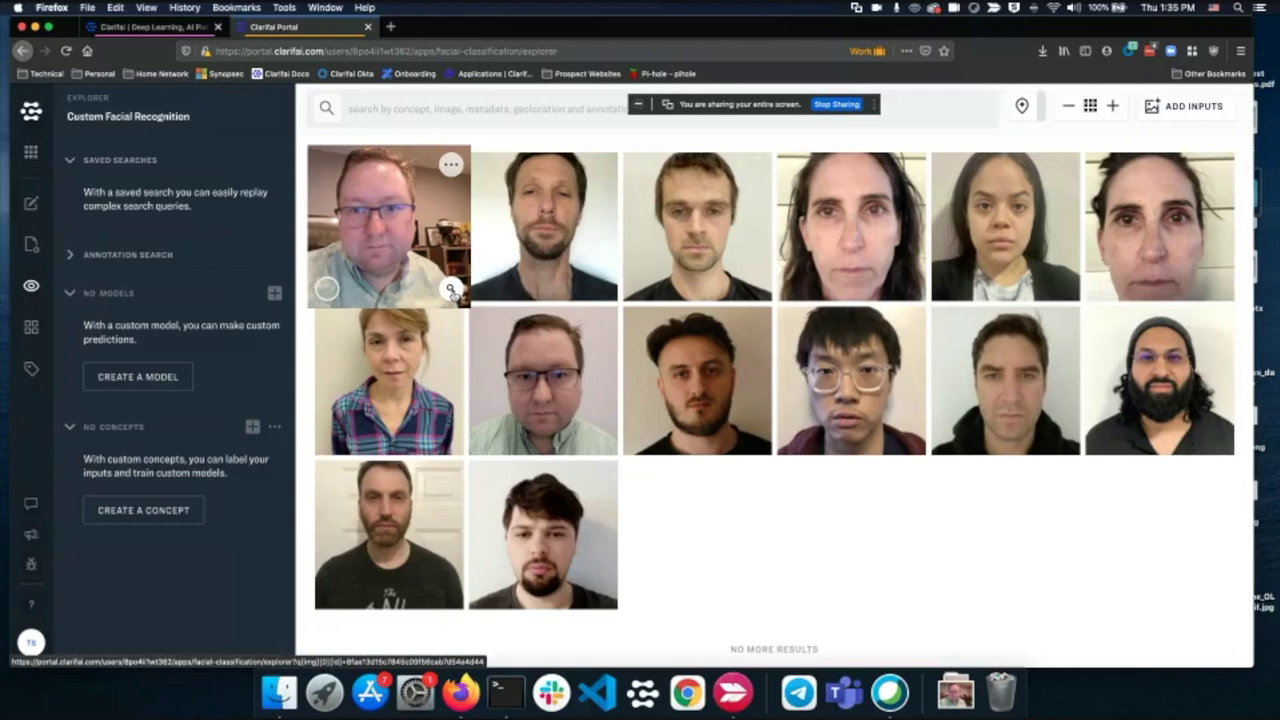
click(451, 289)
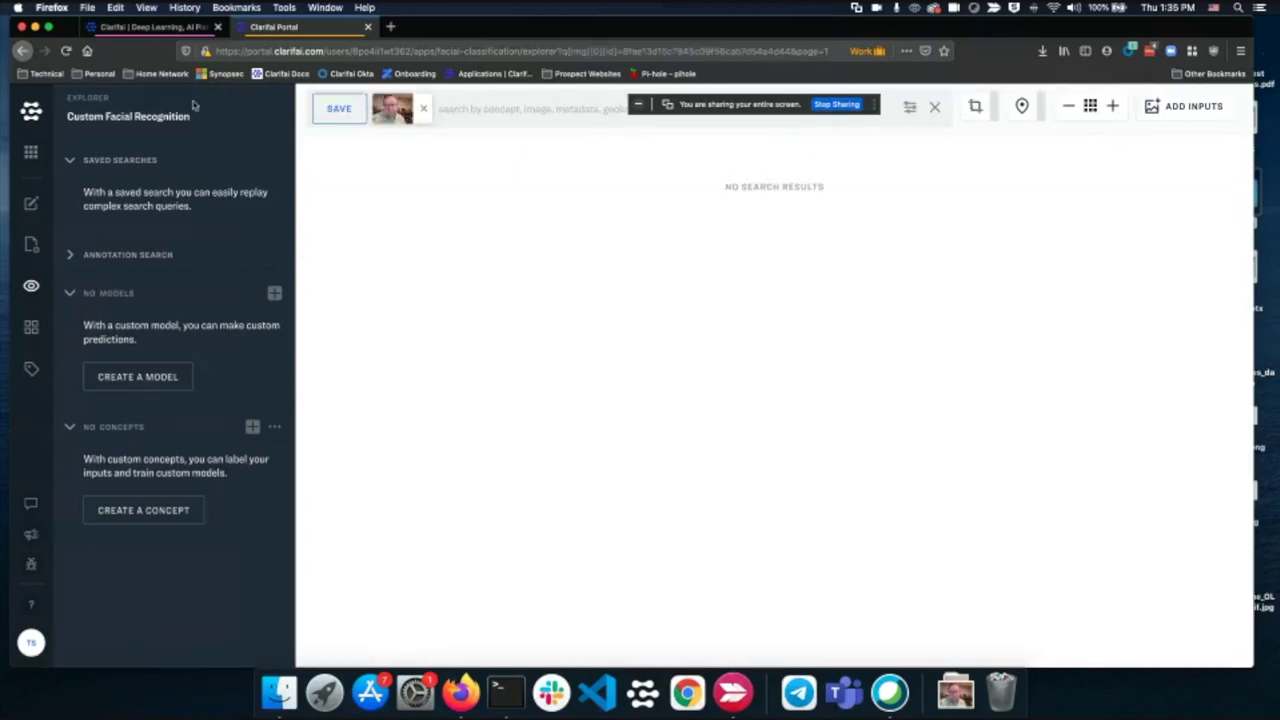
key(super+r)
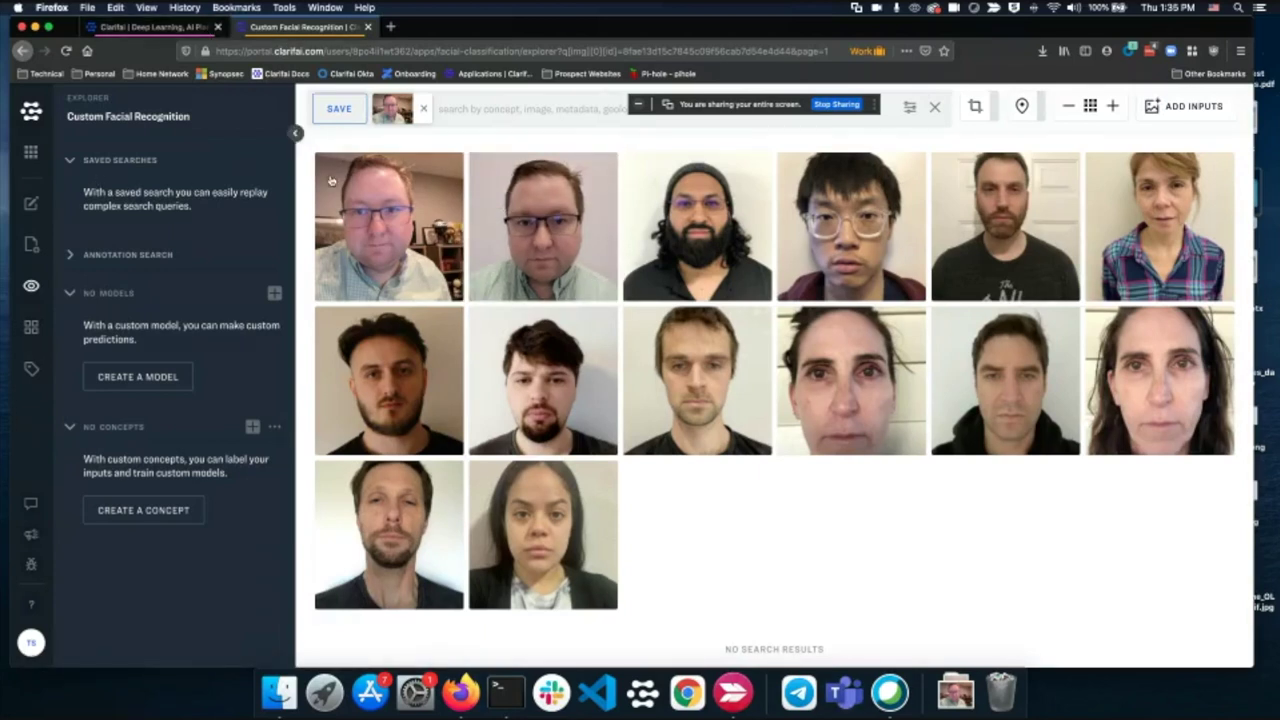
click(424, 109)
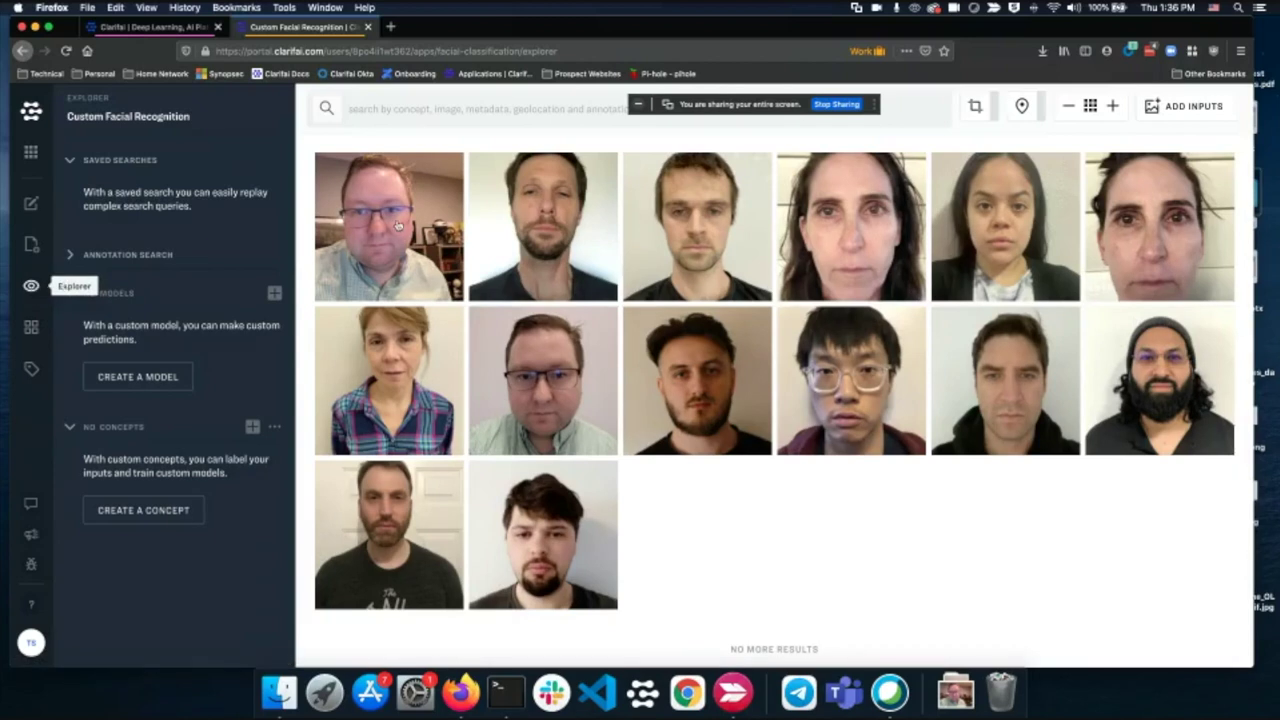
Step: Create an application with the app ID Demographics-testing-app, the display name Demographics and the Demographics base workflow
click(31, 155)
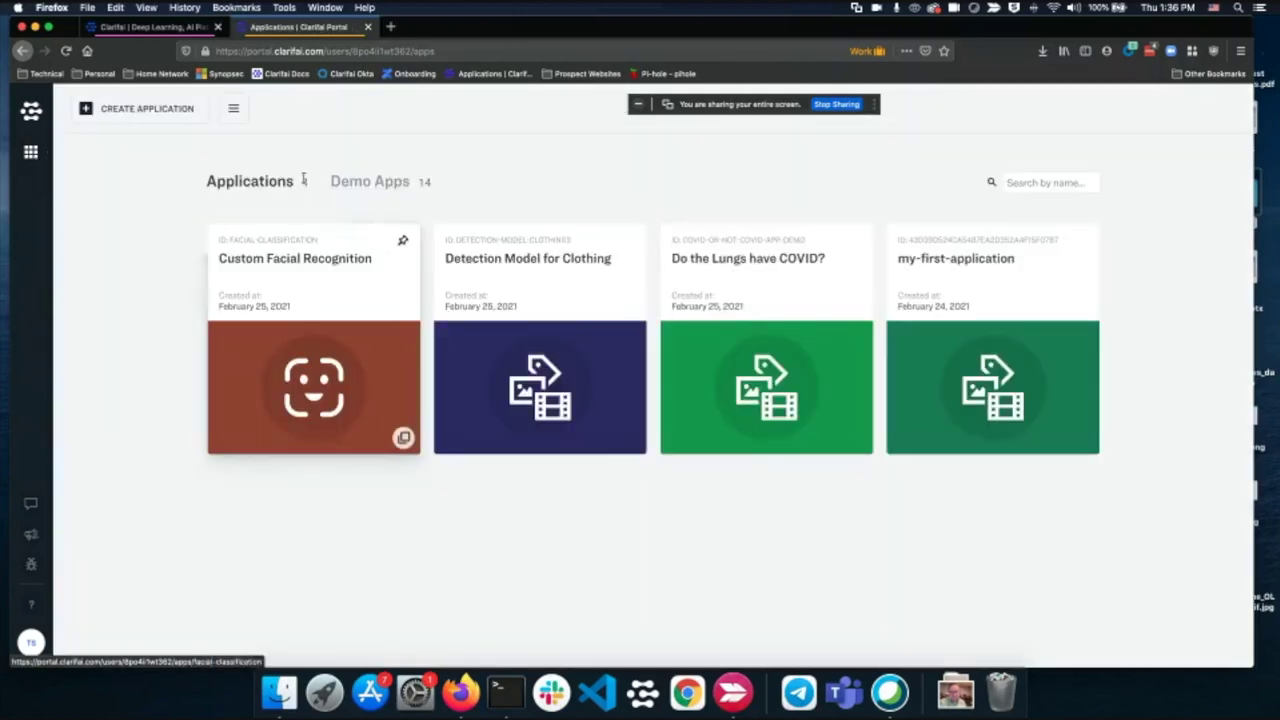
click(158, 116)
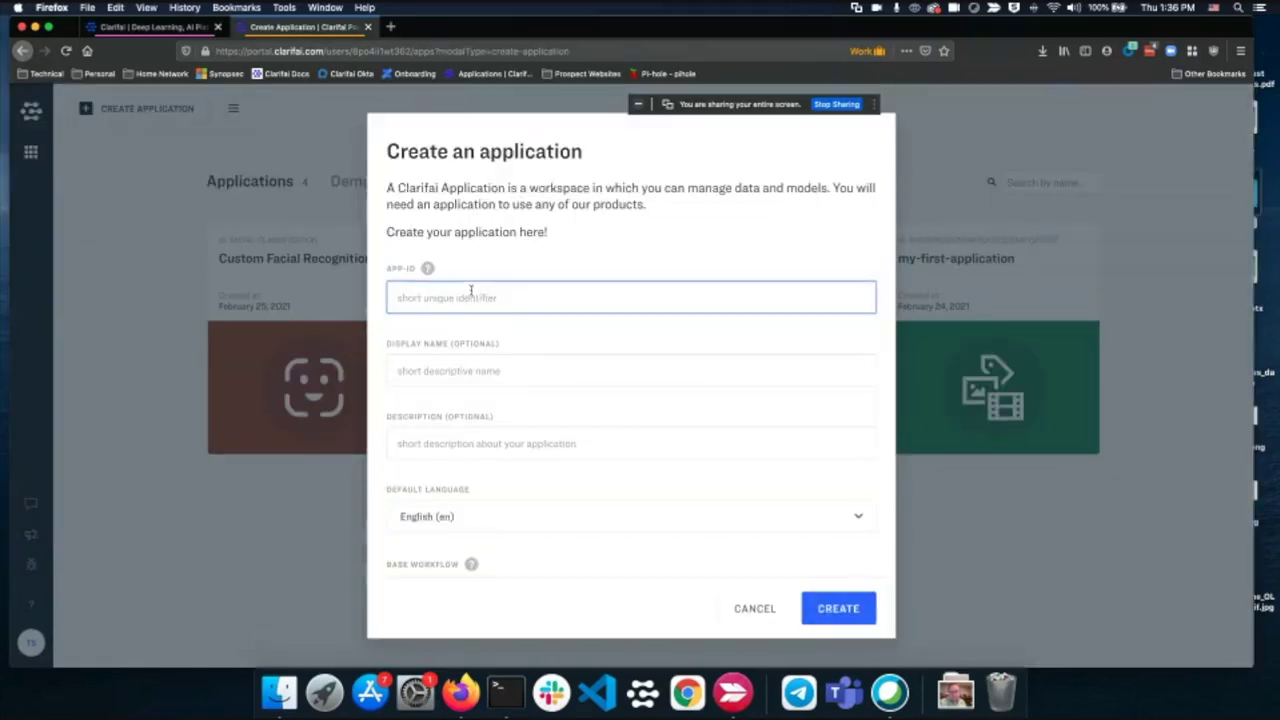
text(Demographics-testing-app)
click(492, 369)
text(Demographics)
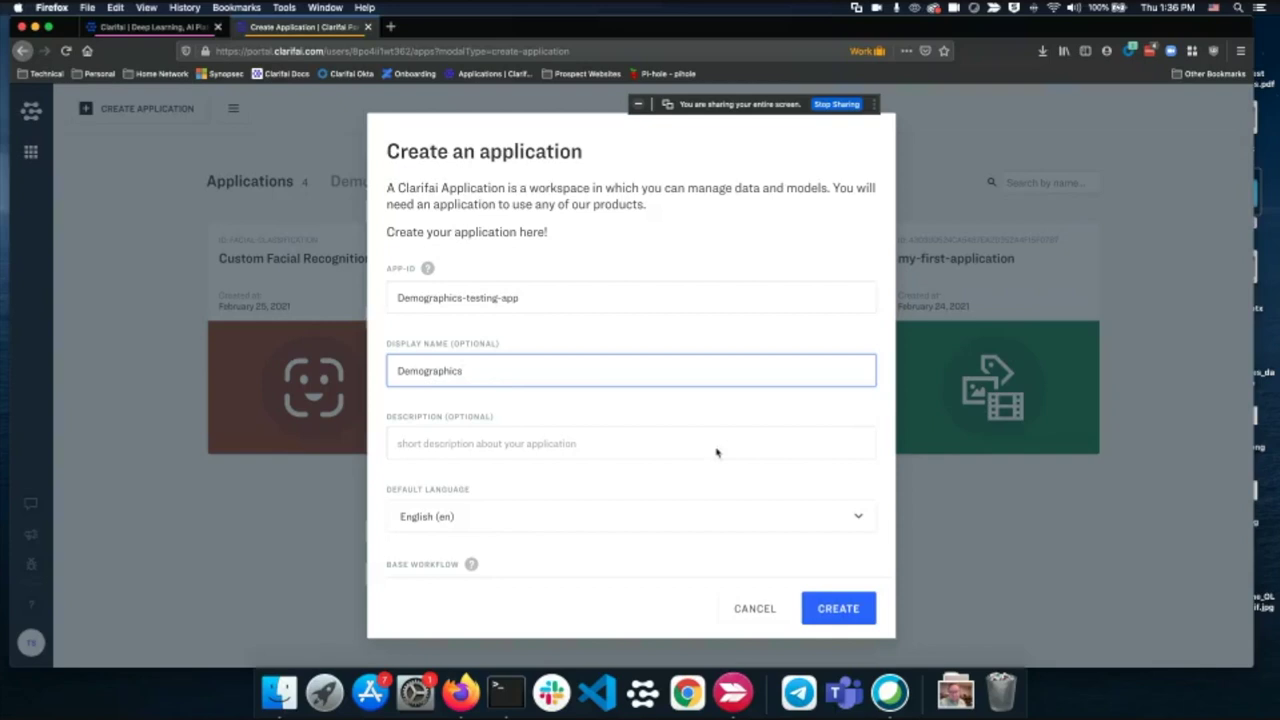
scroll(638, 488, down, 2)
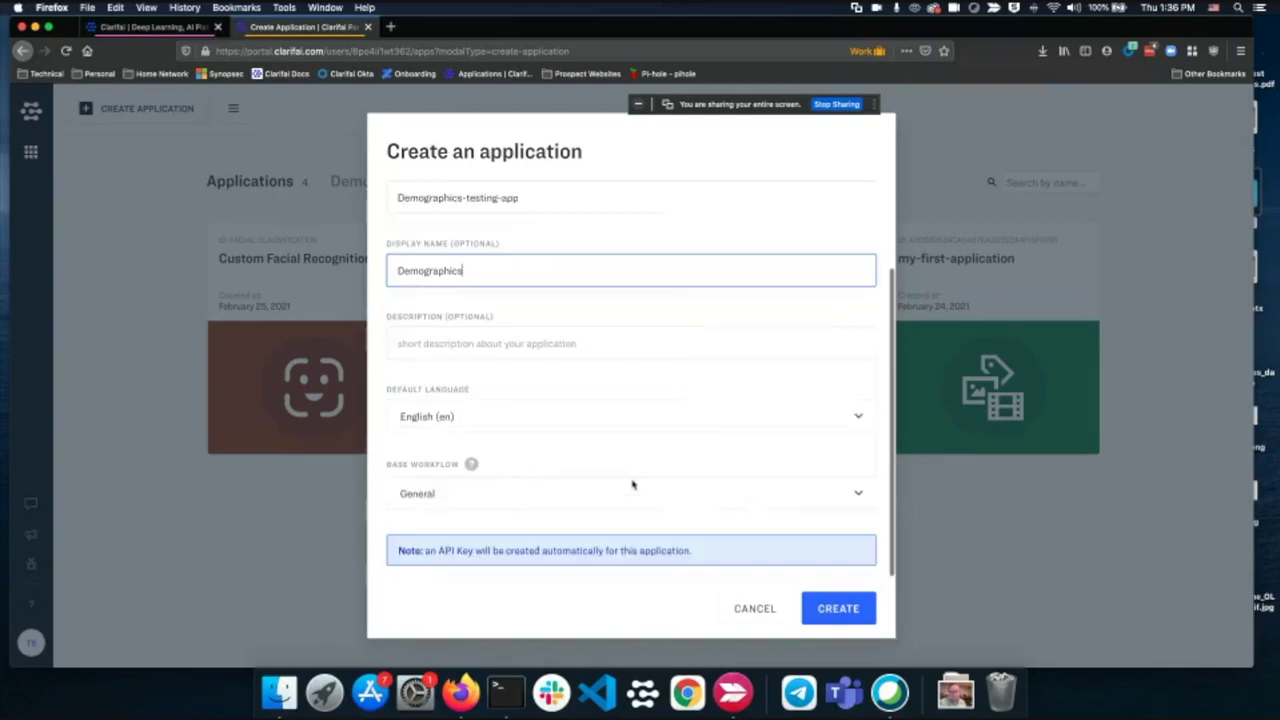
click(557, 493)
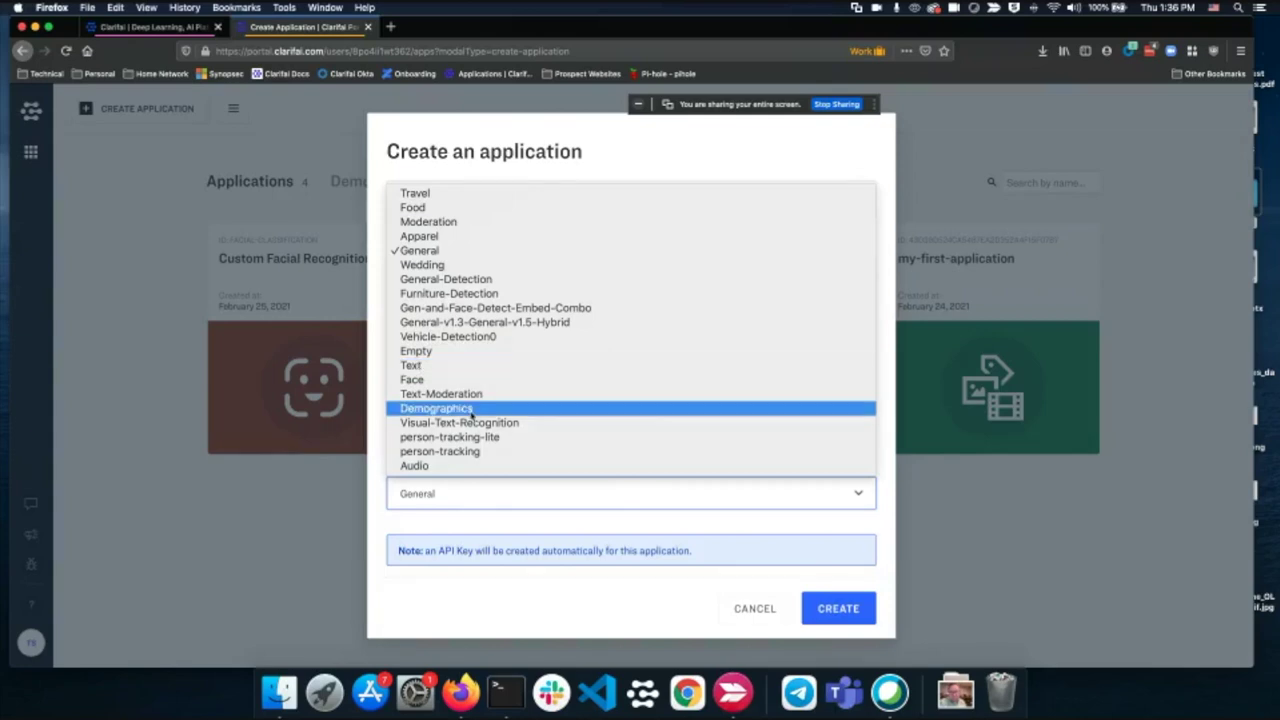
click(472, 414)
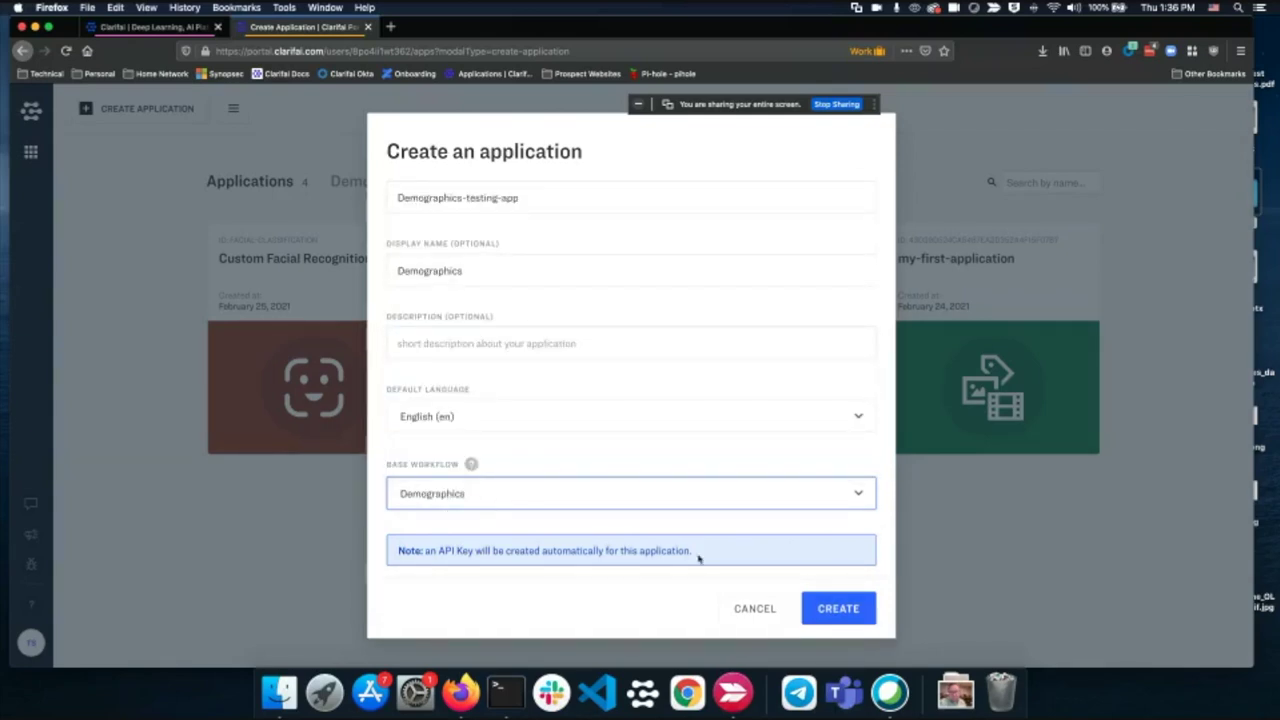
click(838, 608)
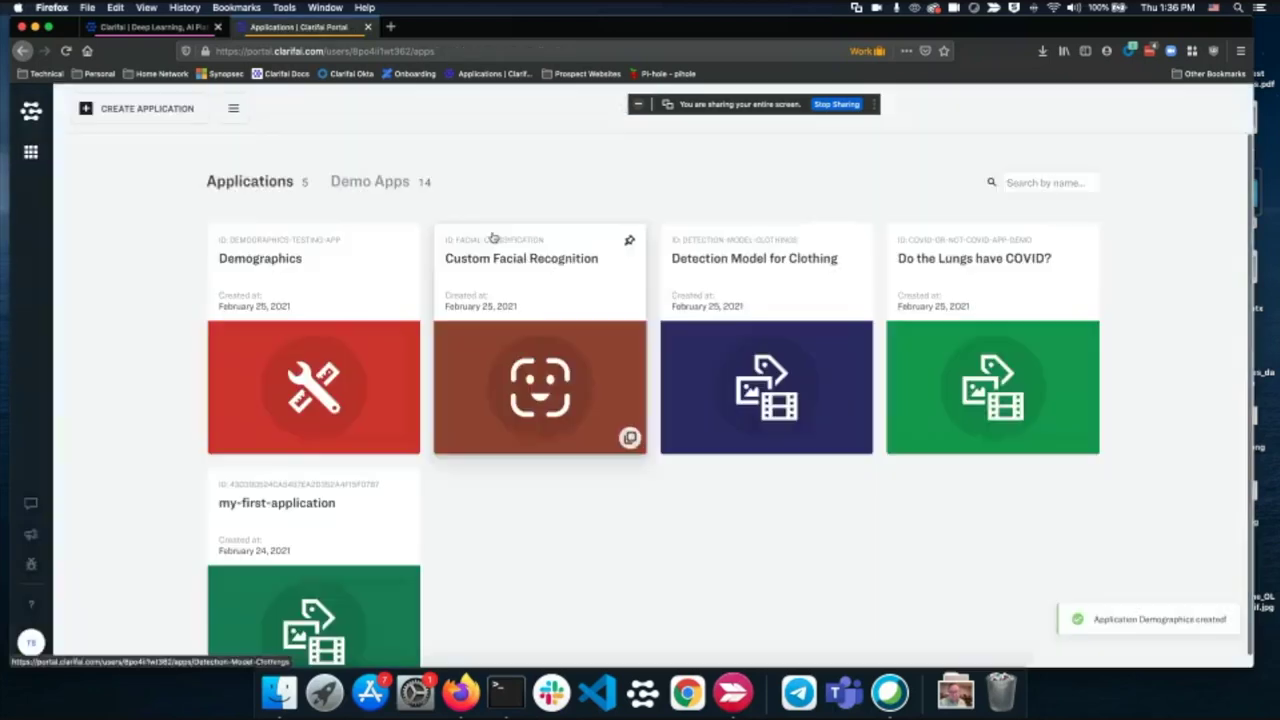
Step: Open the Demographics application and copy its Demographics-all-scopes API key
click(288, 275)
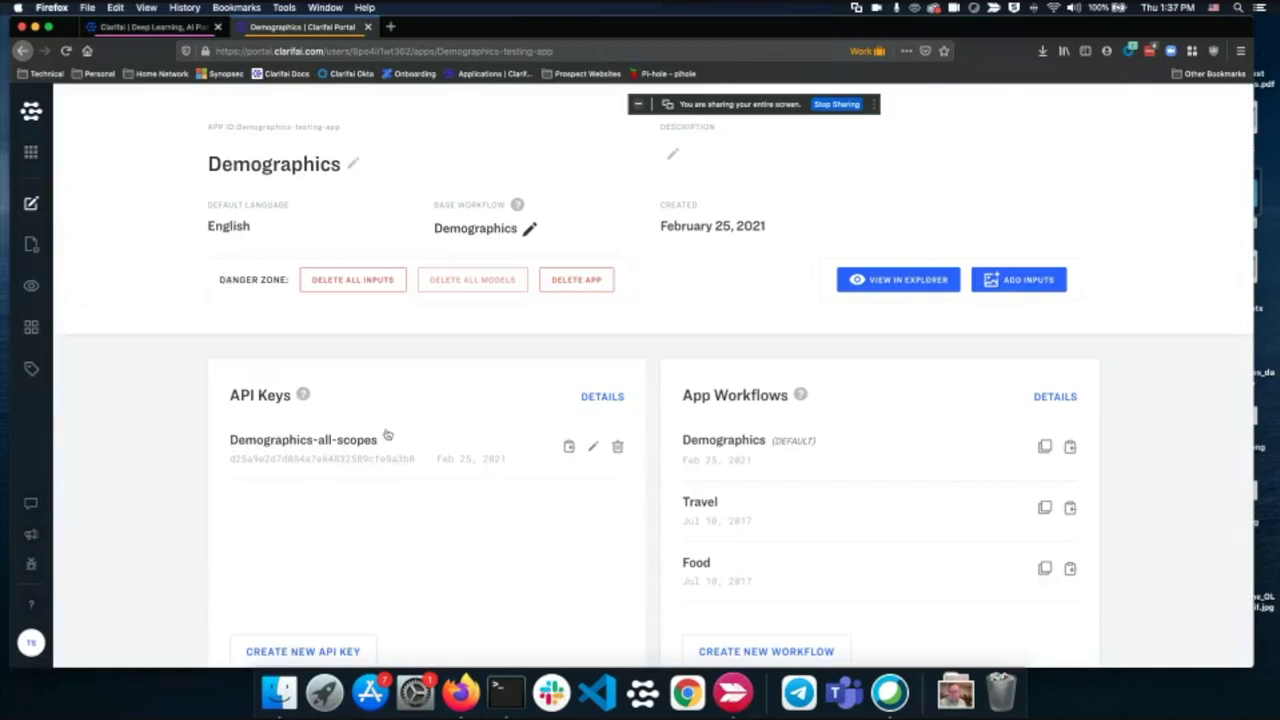
click(505, 690)
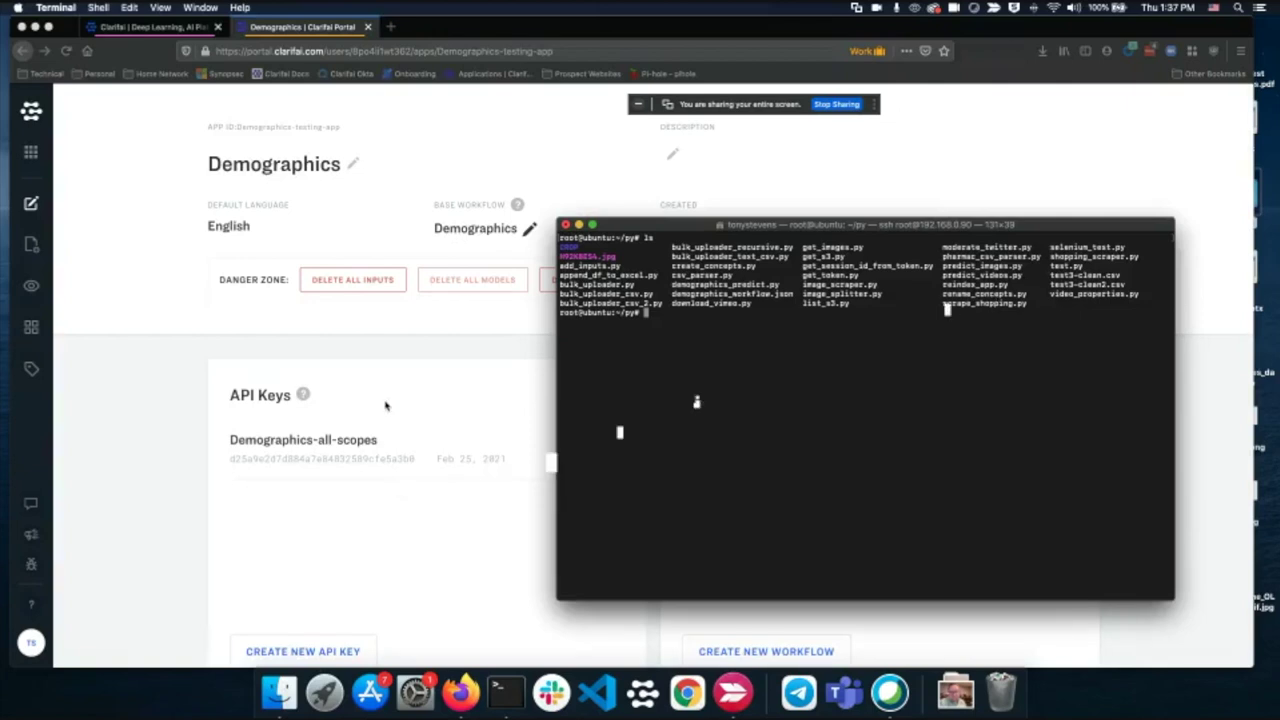
click(396, 456)
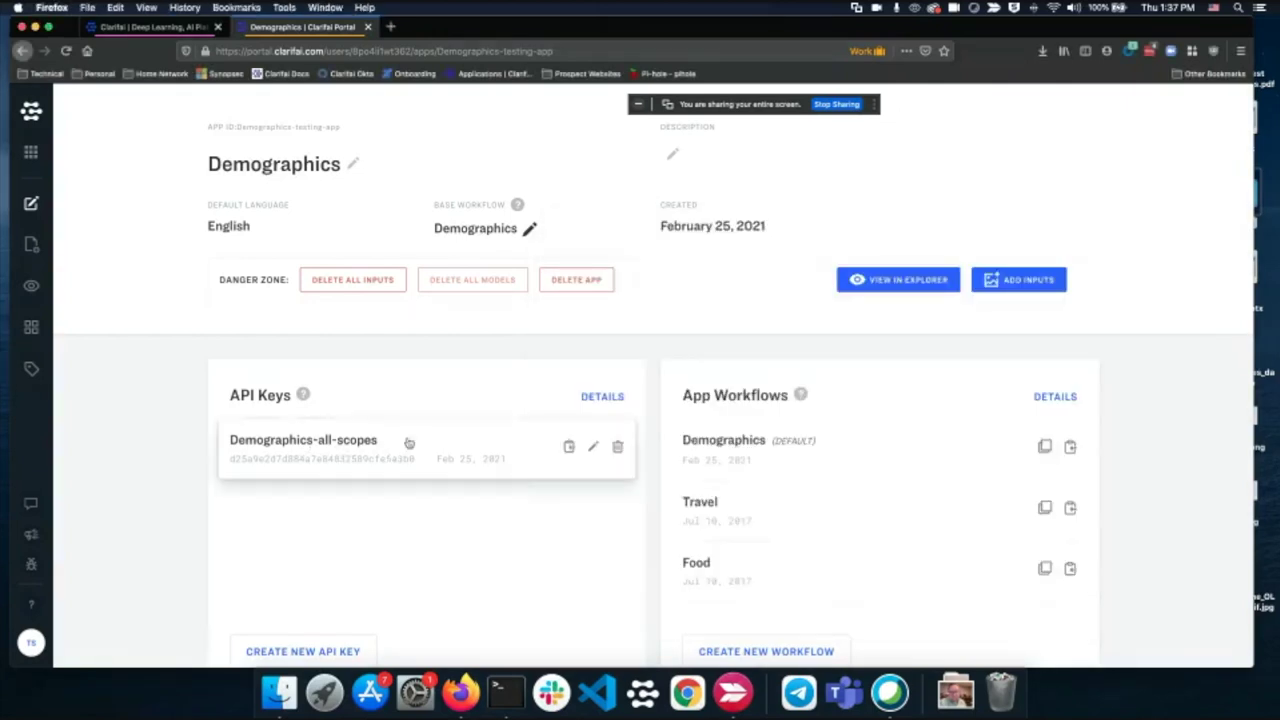
click(569, 447)
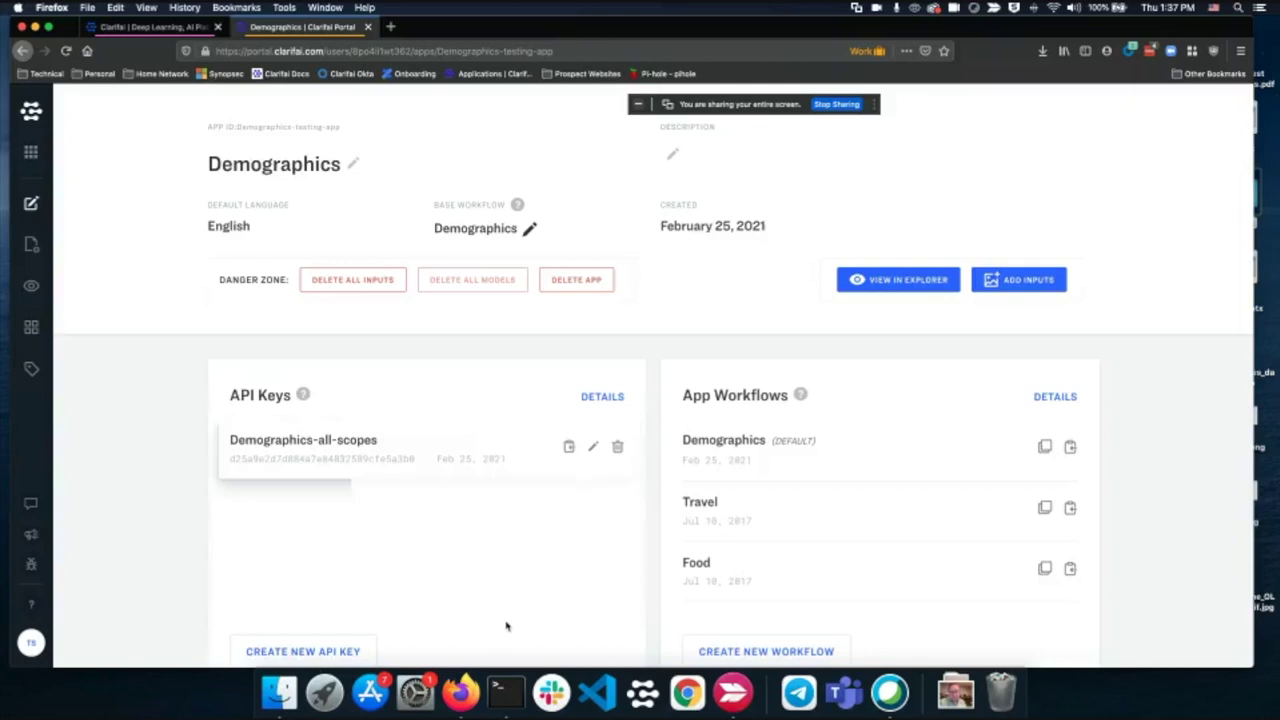
Step: Switch to the Terminal and open demographics_predict.py in vi
click(516, 690)
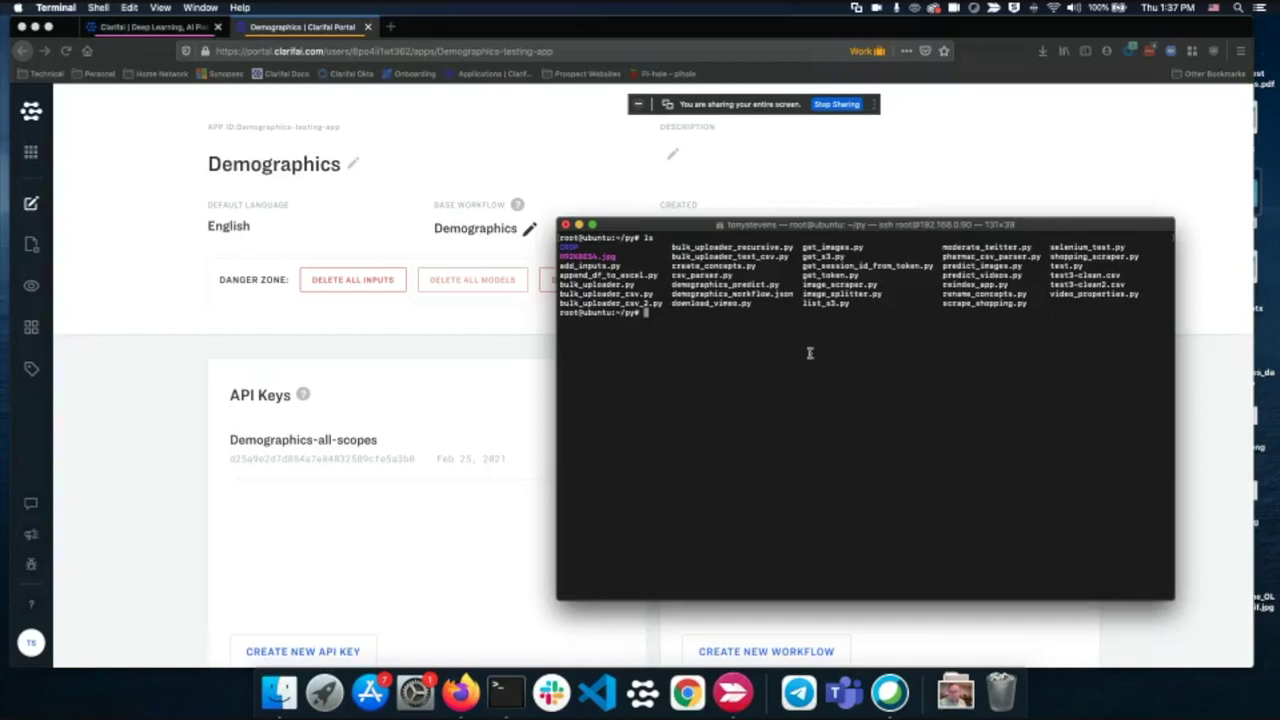
text(vi dem)
key(Tab)
key(Return)
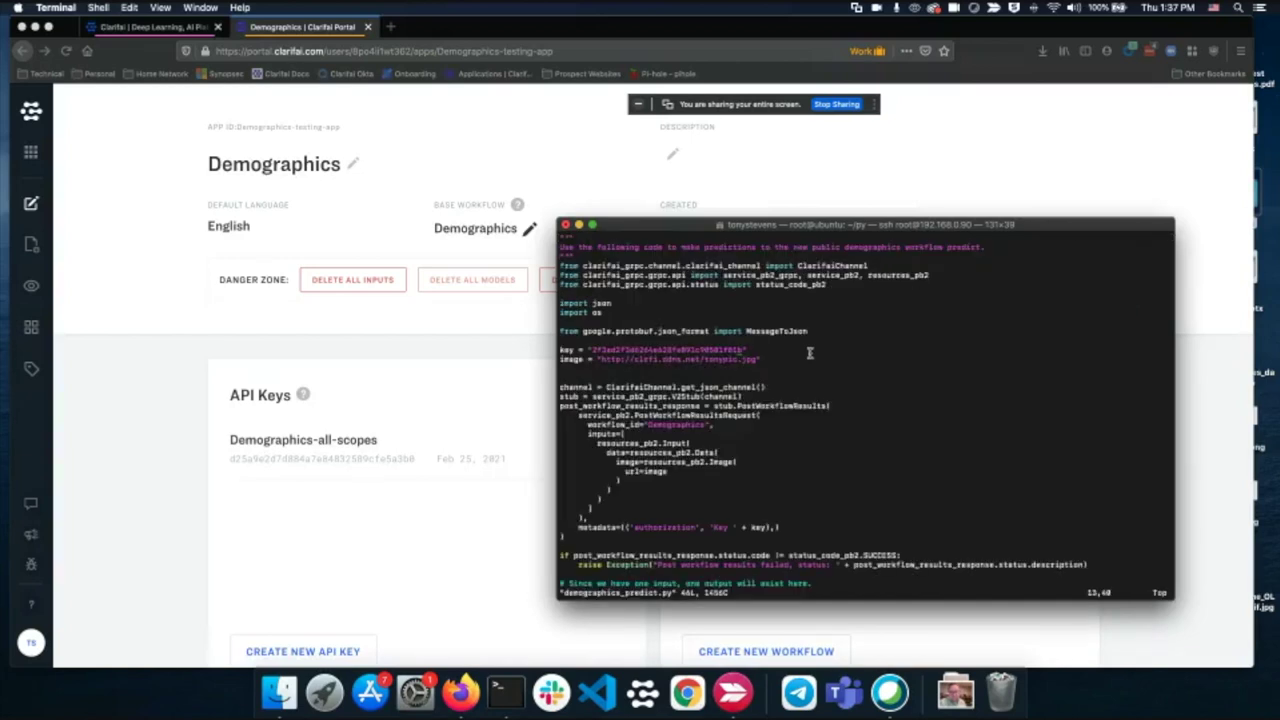
Step: Replace the key value in demographics_predict.py with the copied Demographics-all-scopes API key
key(i)
key(BackSpace)
key(BackSpace)
key(BackSpace)
key(BackSpace)
key(BackSpace)
key(BackSpace)
key(BackSpace)
key(BackSpace)
key(BackSpace)
key(BackSpace)
key(BackSpace)
key(BackSpace)
key(BackSpace)
key(BackSpace)
key(BackSpace)
key(BackSpace)
key(BackSpace)
key(BackSpace)
key(BackSpace)
key(BackSpace)
key(BackSpace)
key(BackSpace)
key(BackSpace)
key(BackSpace)
key(BackSpace)
key(BackSpace)
key(BackSpace)
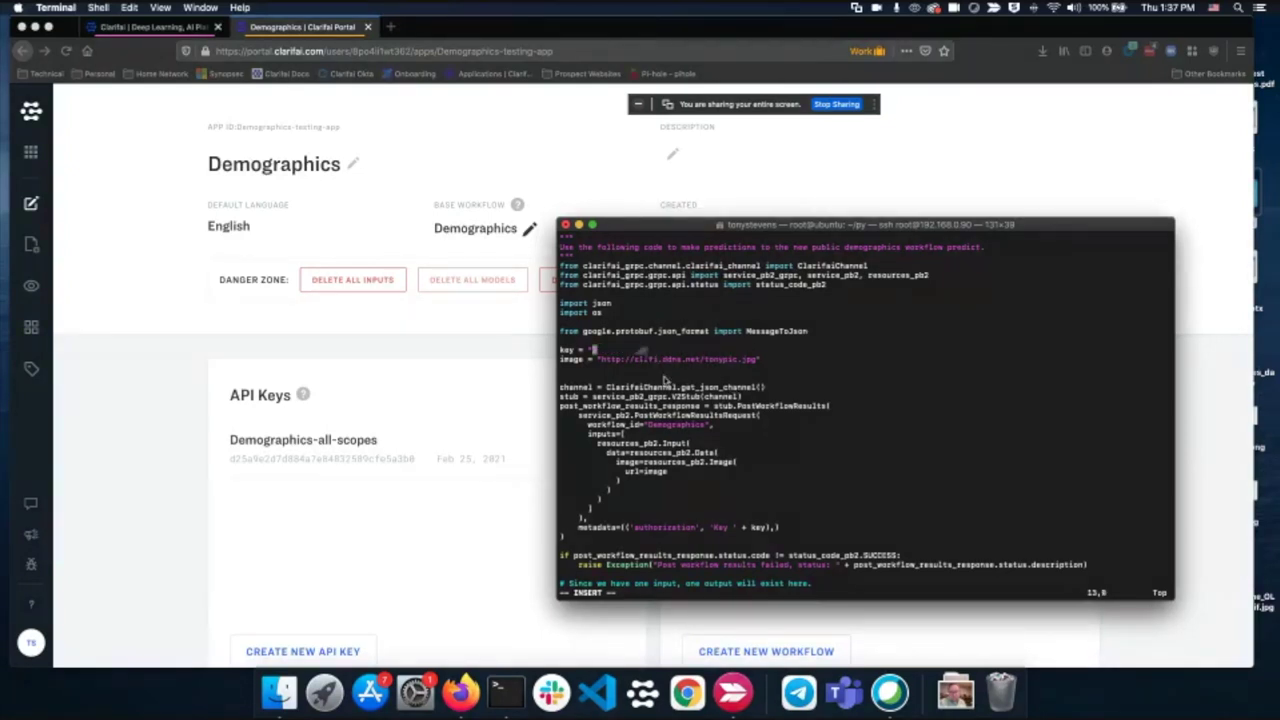
right_click(737, 351)
click(750, 371)
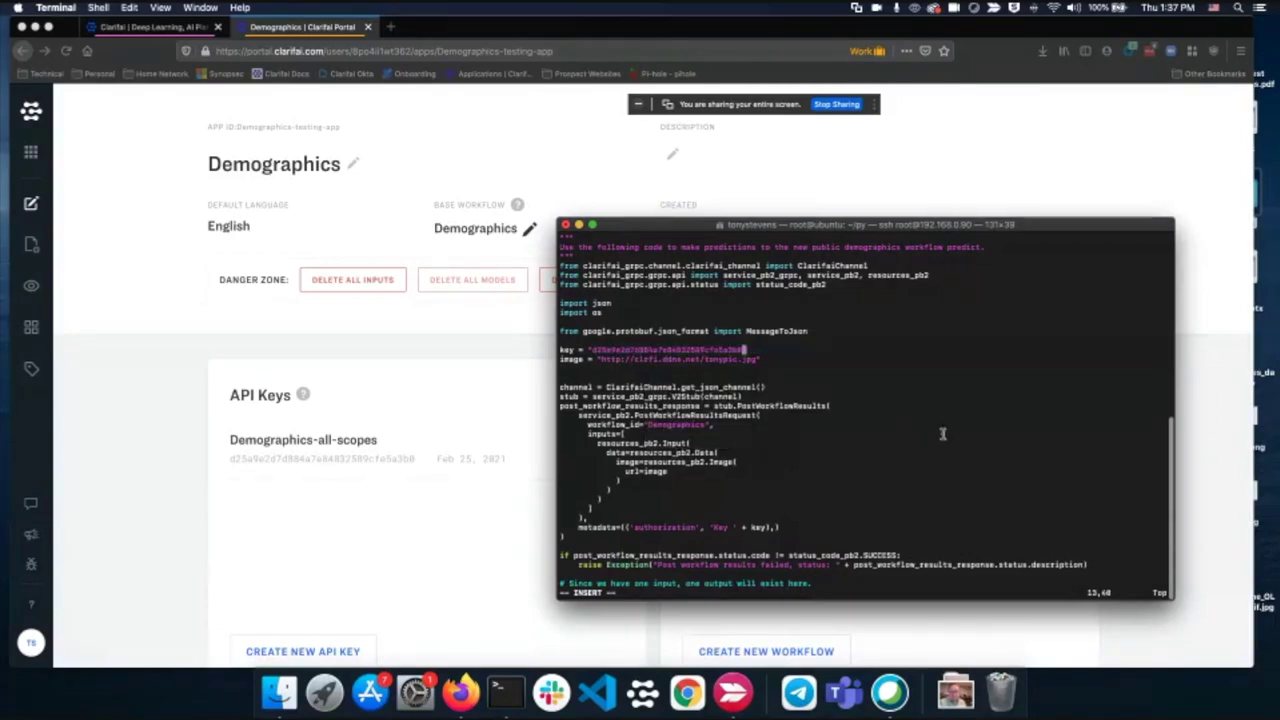
Step: Finish editing demographics_predict.py, save the file and quit vi
key(Down)
key(Left)
key(Left)
key(Left)
key(Left)
key(Left)
key(Left)
key(Left)
key(Left)
key(Left)
key(Left)
key(Left)
key(Left)
key(Left)
key(Left)
key(Left)
key(Left)
key(Left)
key(Right)
key(Right)
key(Right)
key(Escape)
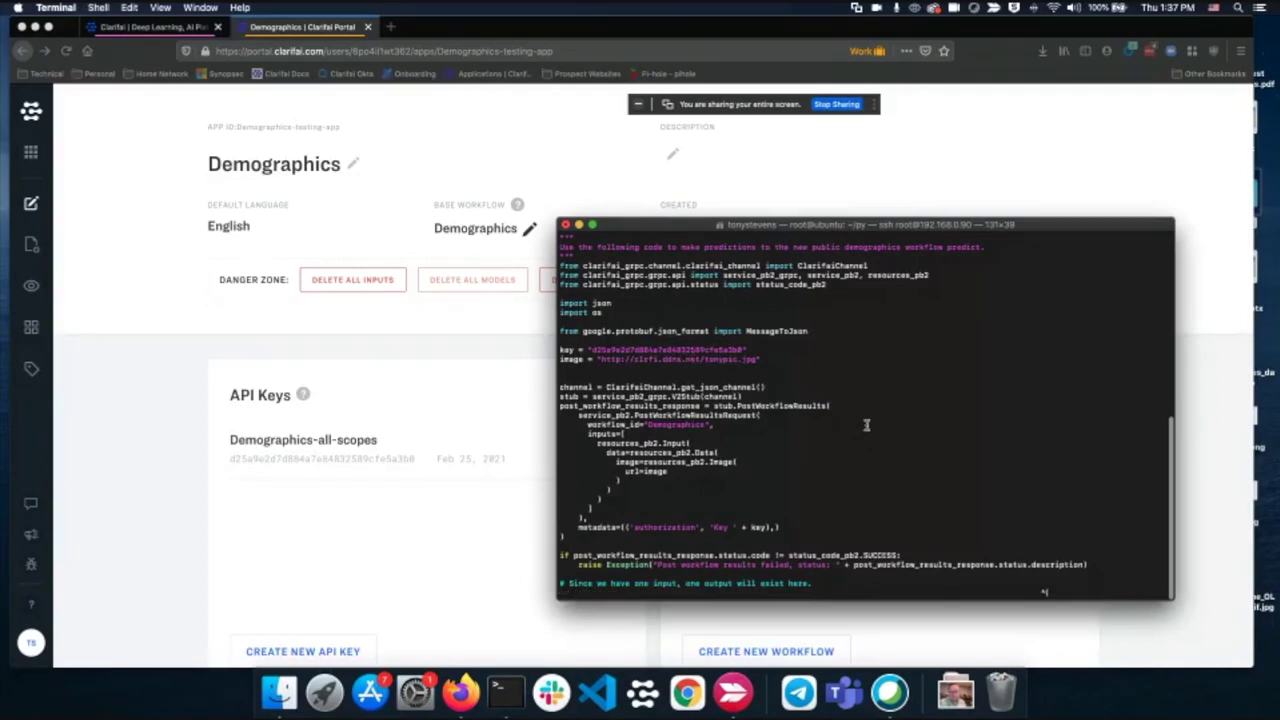
key(d)
key(shift+g)
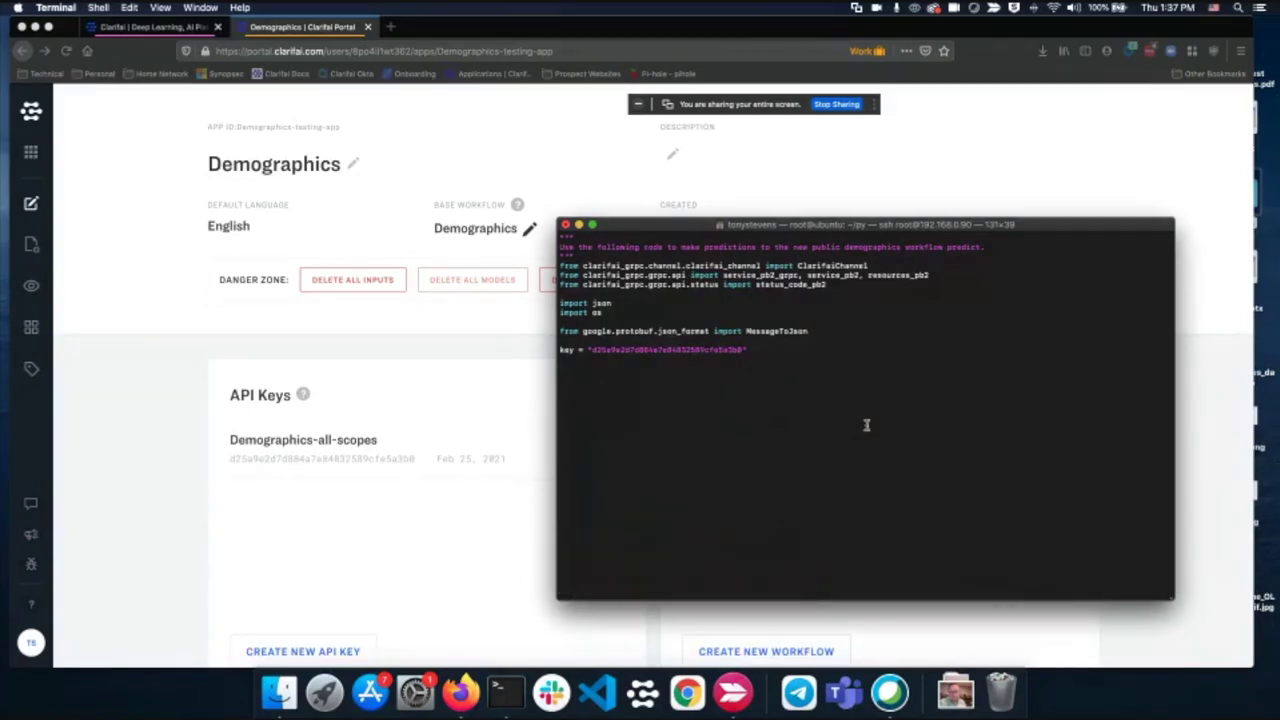
text(:wq)
key(Return)
Step: Run demographics_predict.py with python3
text(p)
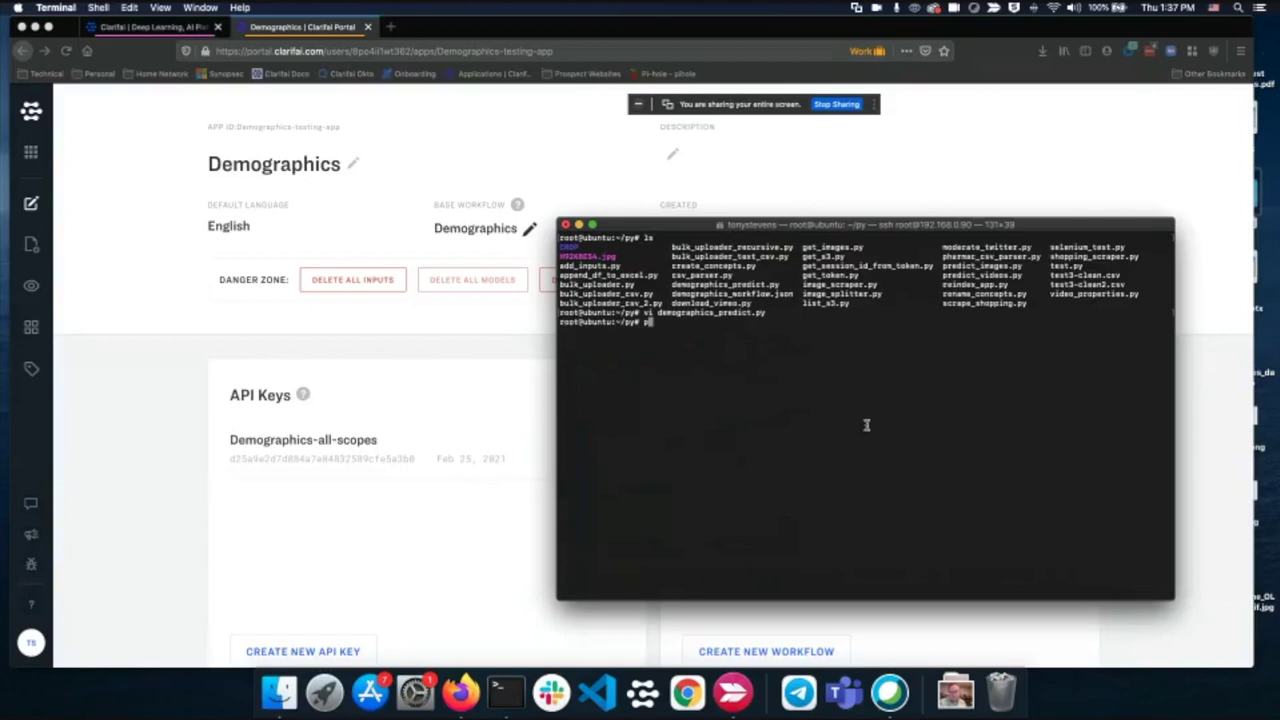
text(ython3 demogra)
key(Tab)
text(p)
key(Tab)
key(Return)
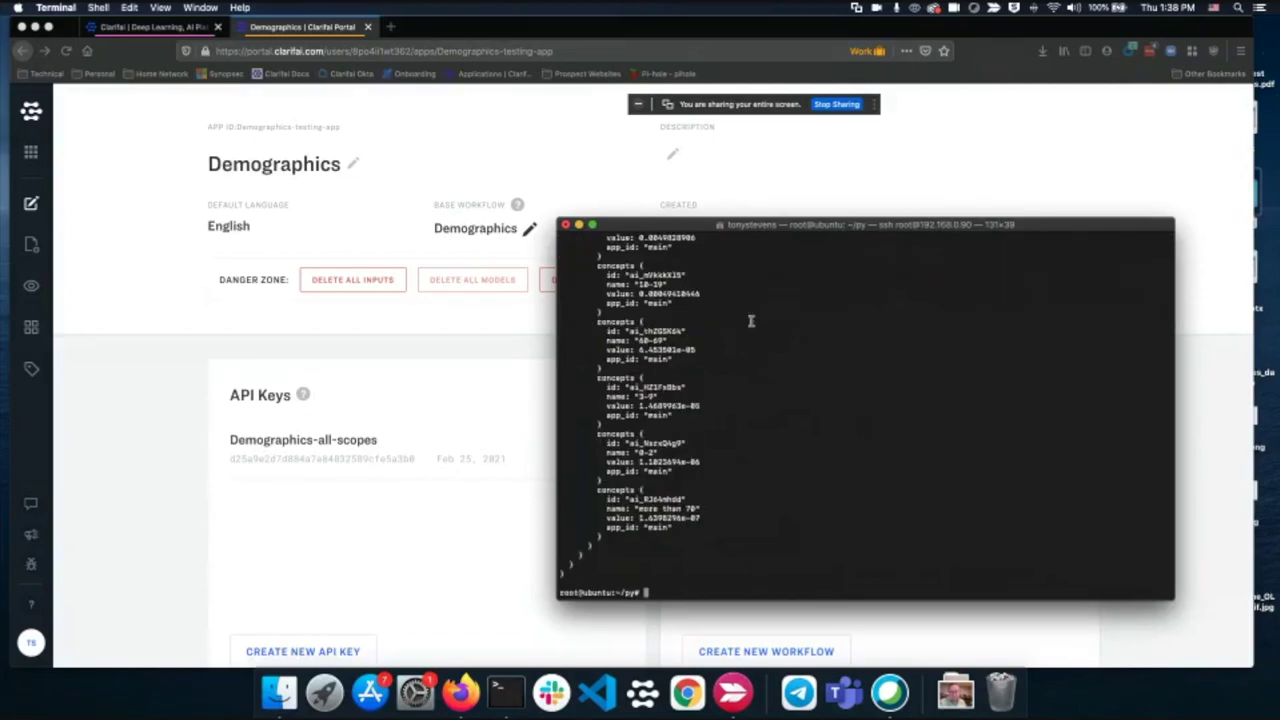
Step: Look back through the prediction output to the ethnicity concepts and highlight the first concept block
scroll(757, 331, up, 10)
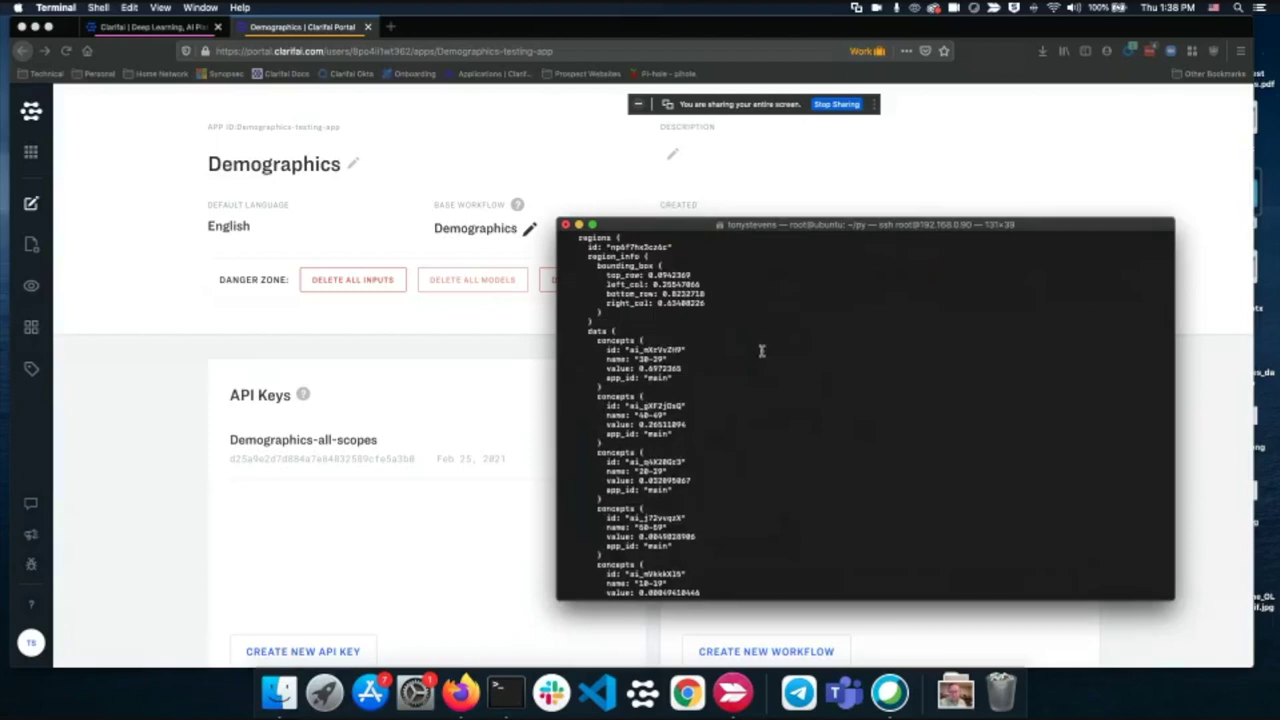
scroll(761, 350, up, 15)
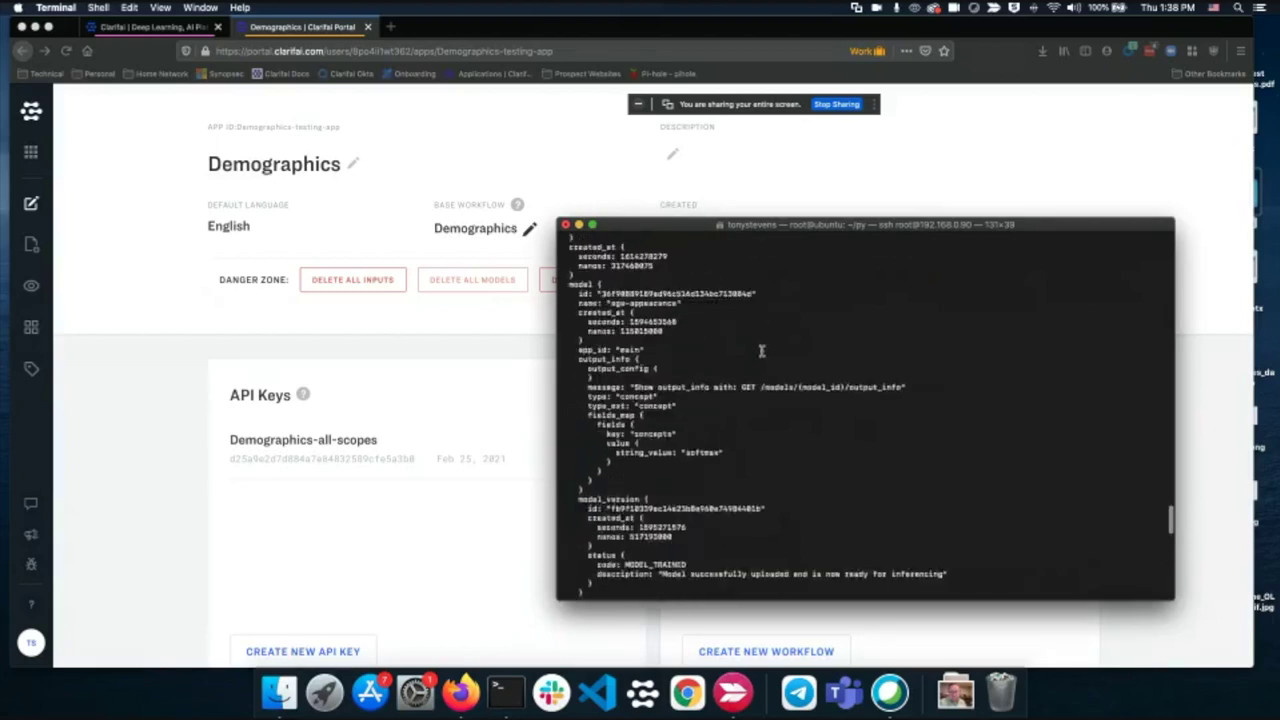
scroll(761, 350, up, 15)
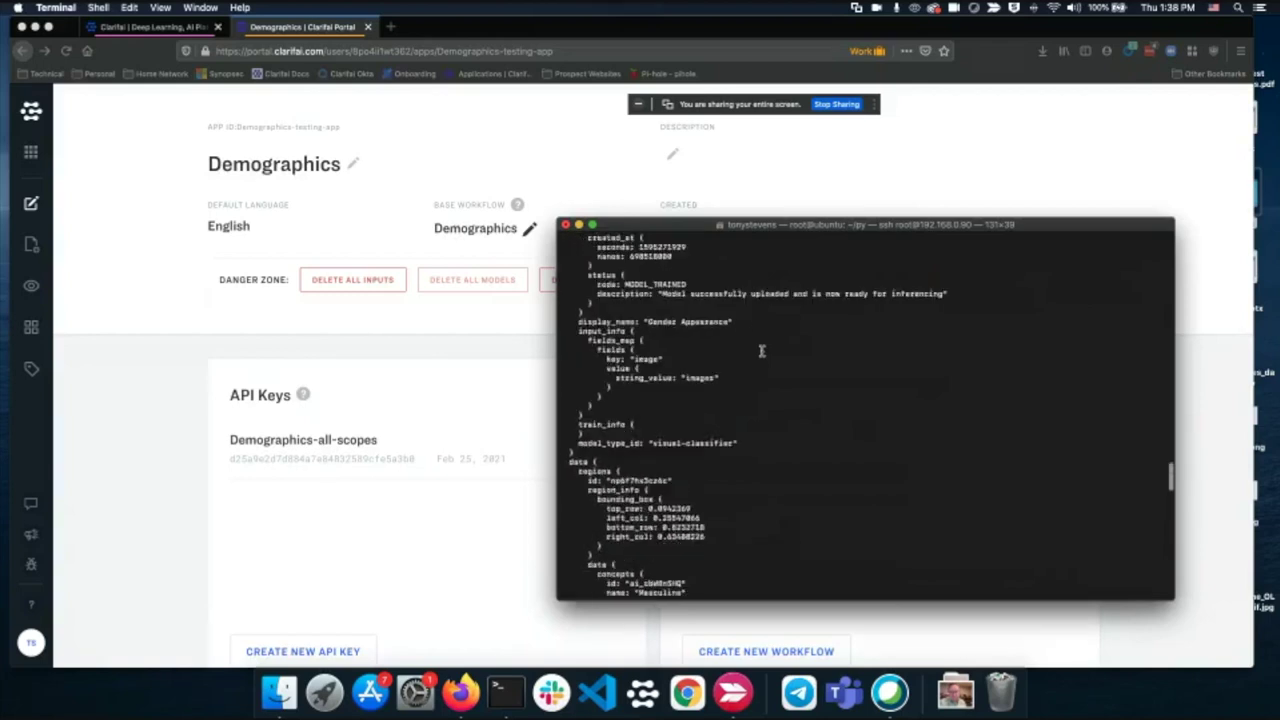
scroll(761, 350, up, 15)
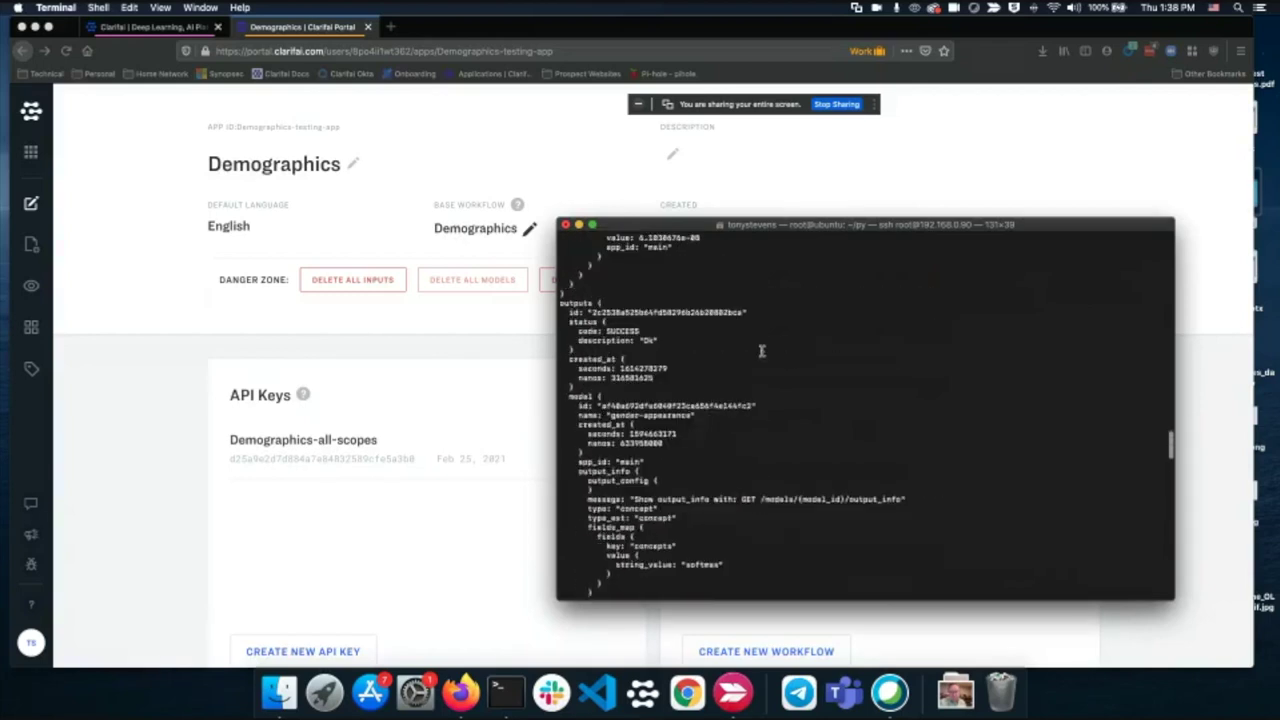
scroll(761, 350, up, 3)
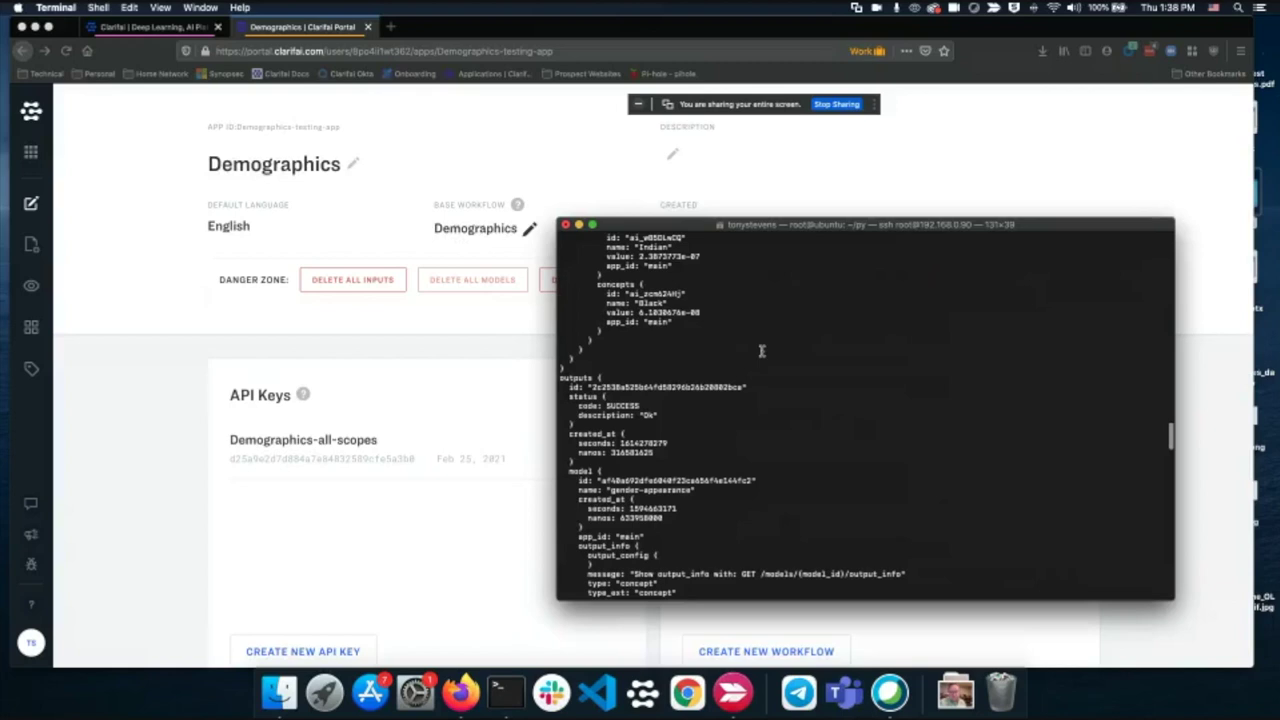
scroll(761, 350, up, 10)
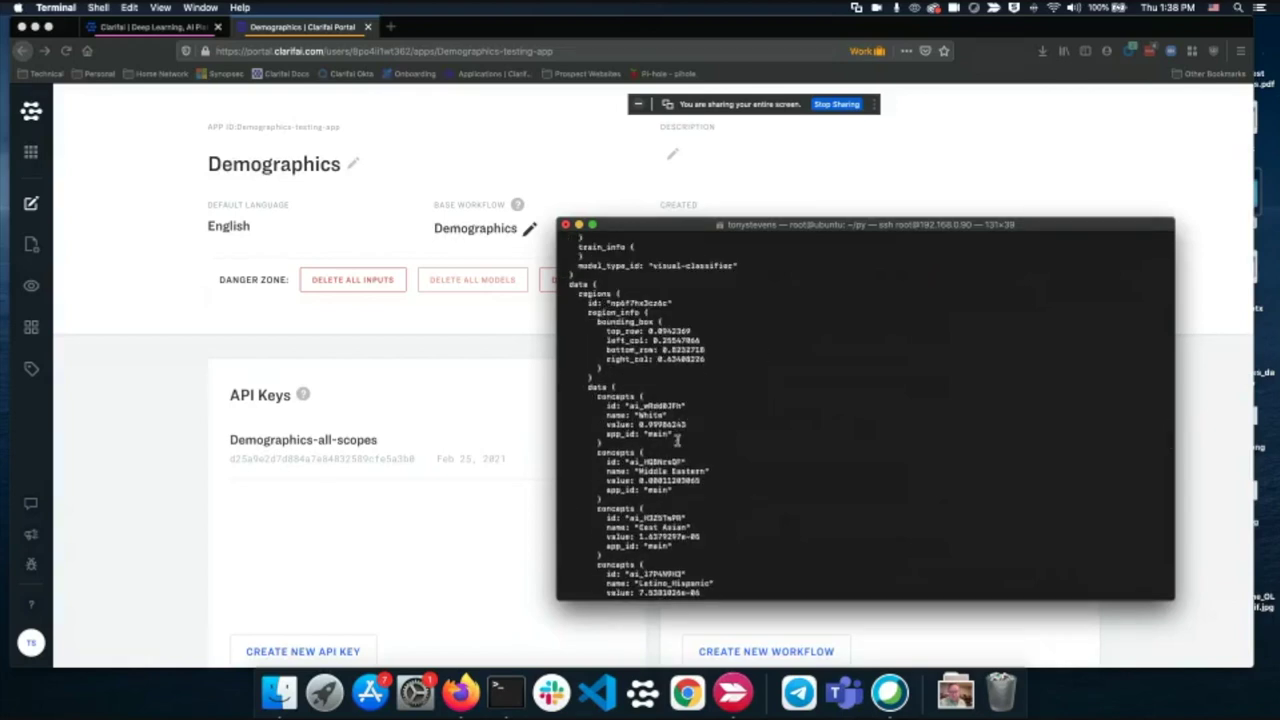
drag(677, 438, 574, 395)
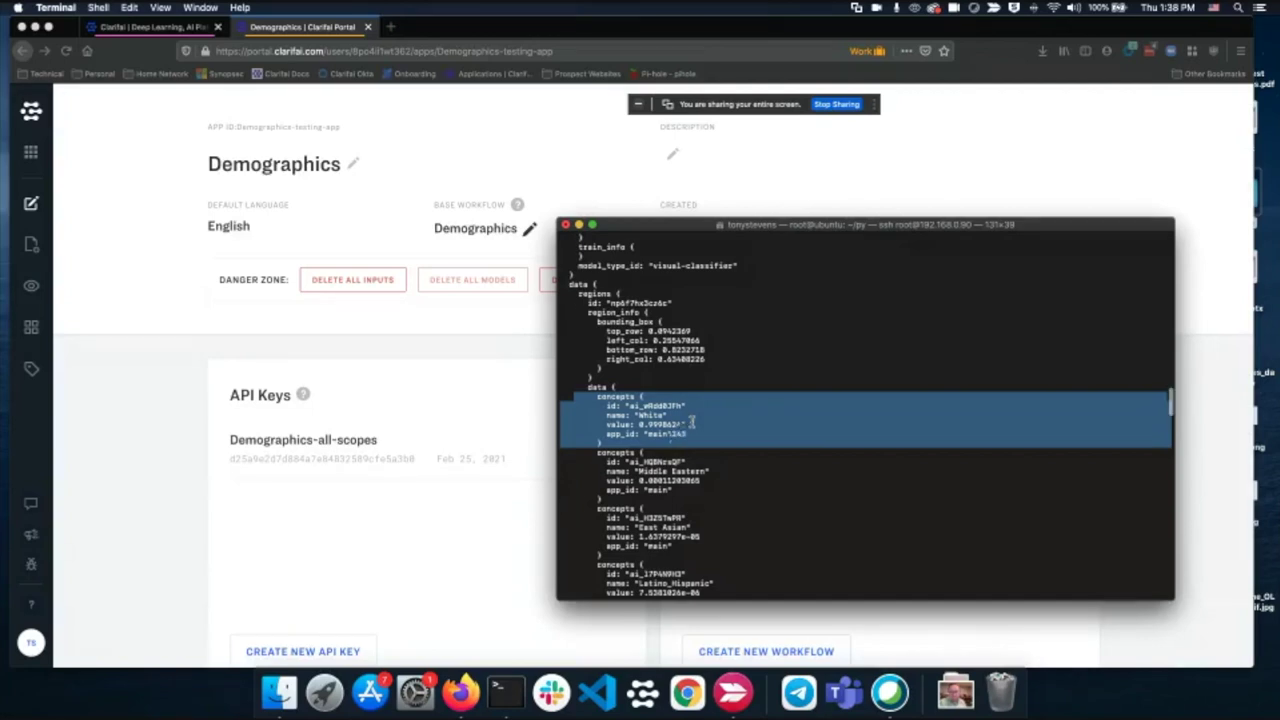
scroll(690, 423, up, 1)
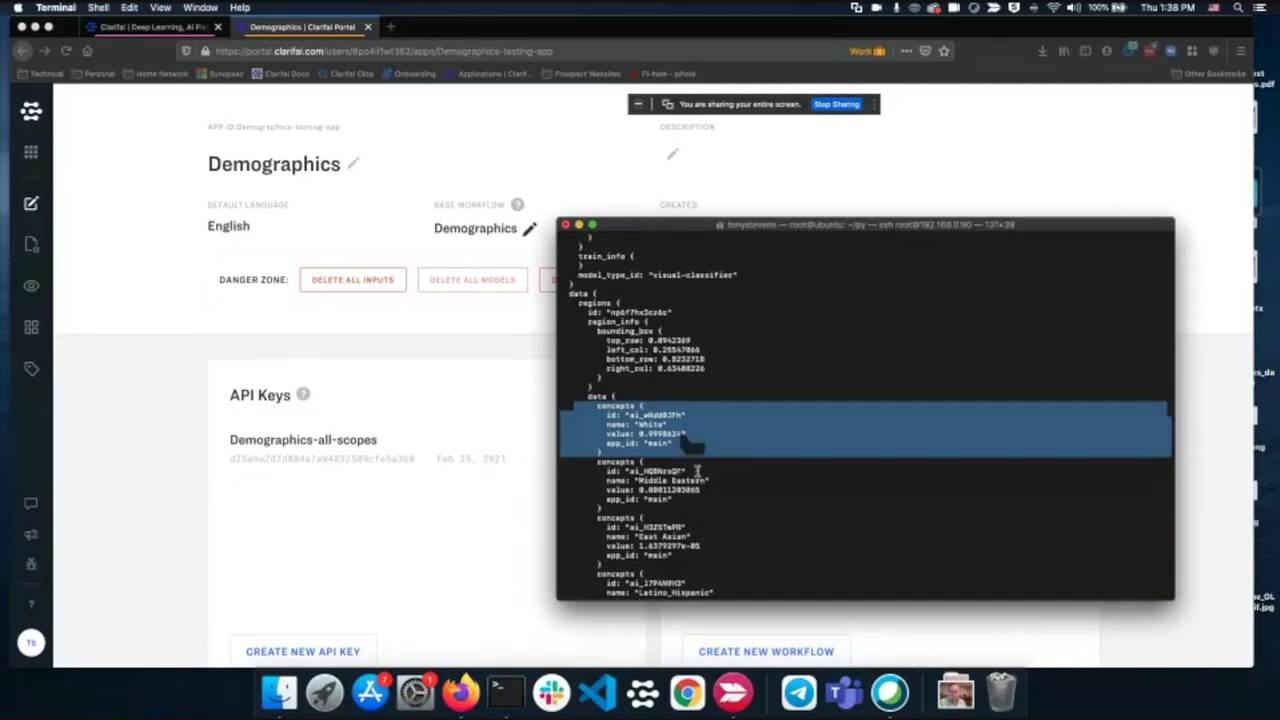
Step: Examine the gender appearance and age appearance results in the output, highlighting the first concept block of each
scroll(698, 471, down, 10)
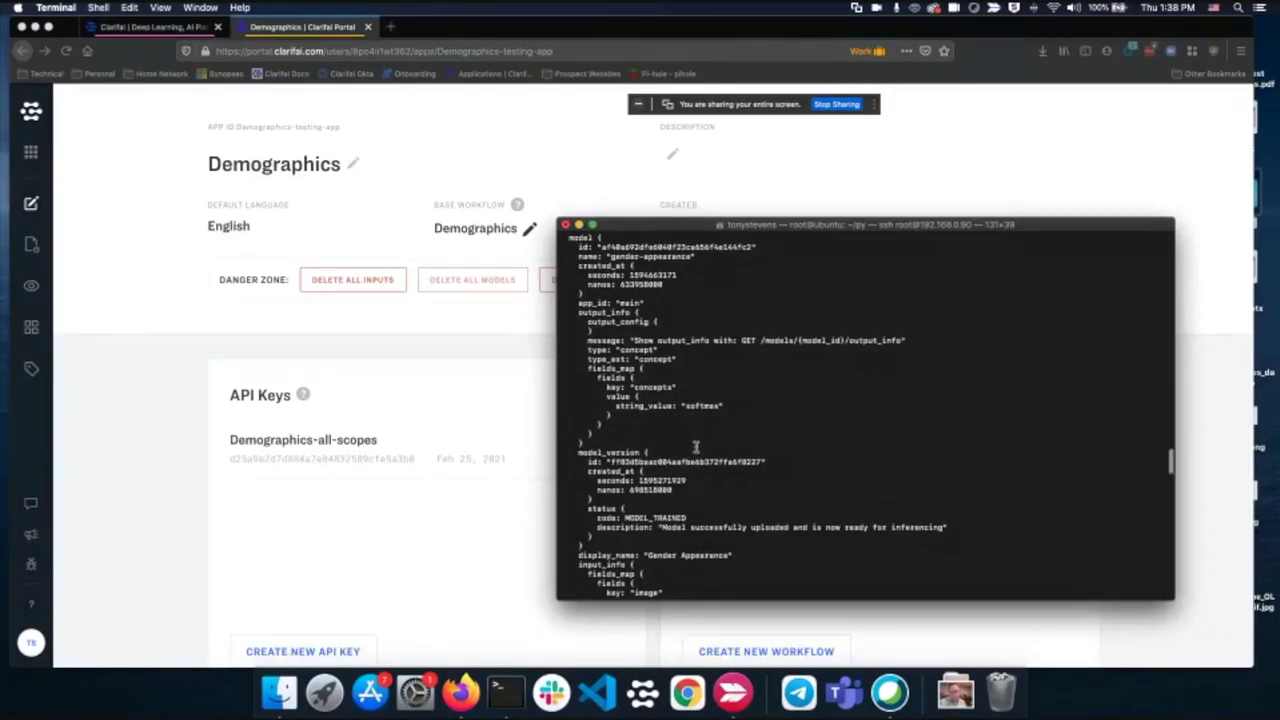
scroll(695, 447, down, 5)
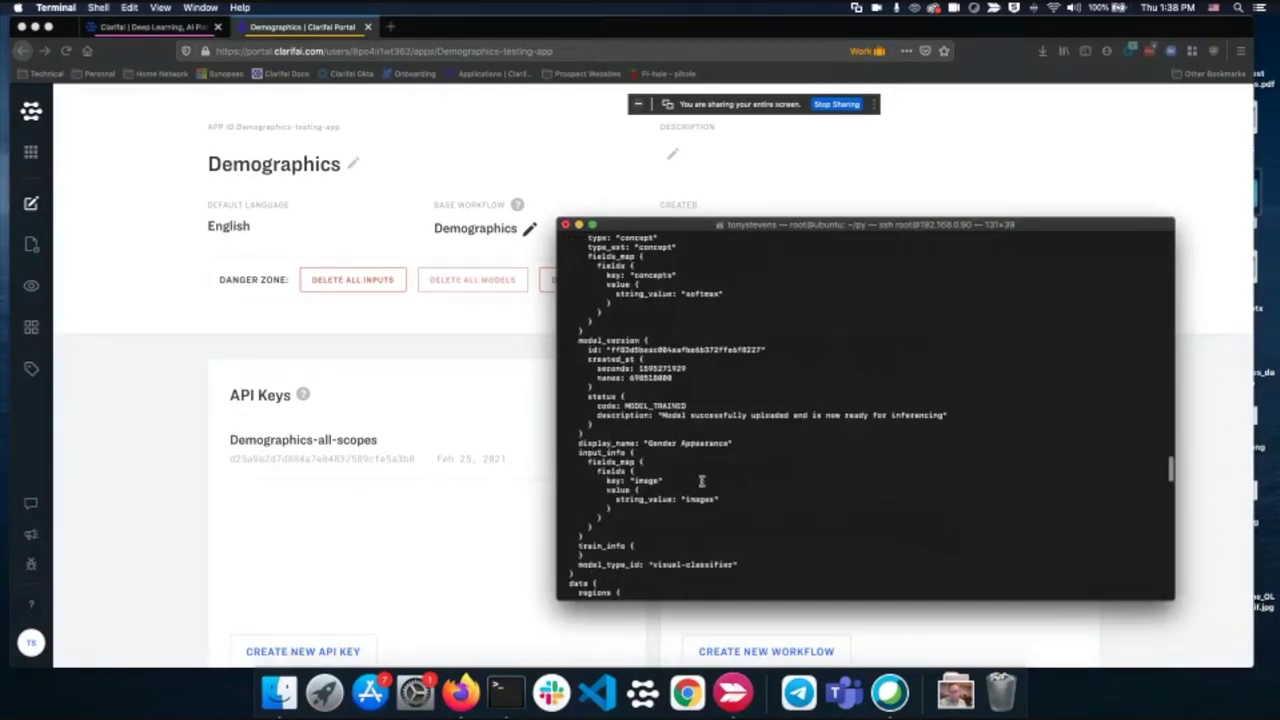
scroll(701, 481, down, 5)
drag(720, 500, 566, 452)
click(641, 495)
scroll(660, 500, down, 5)
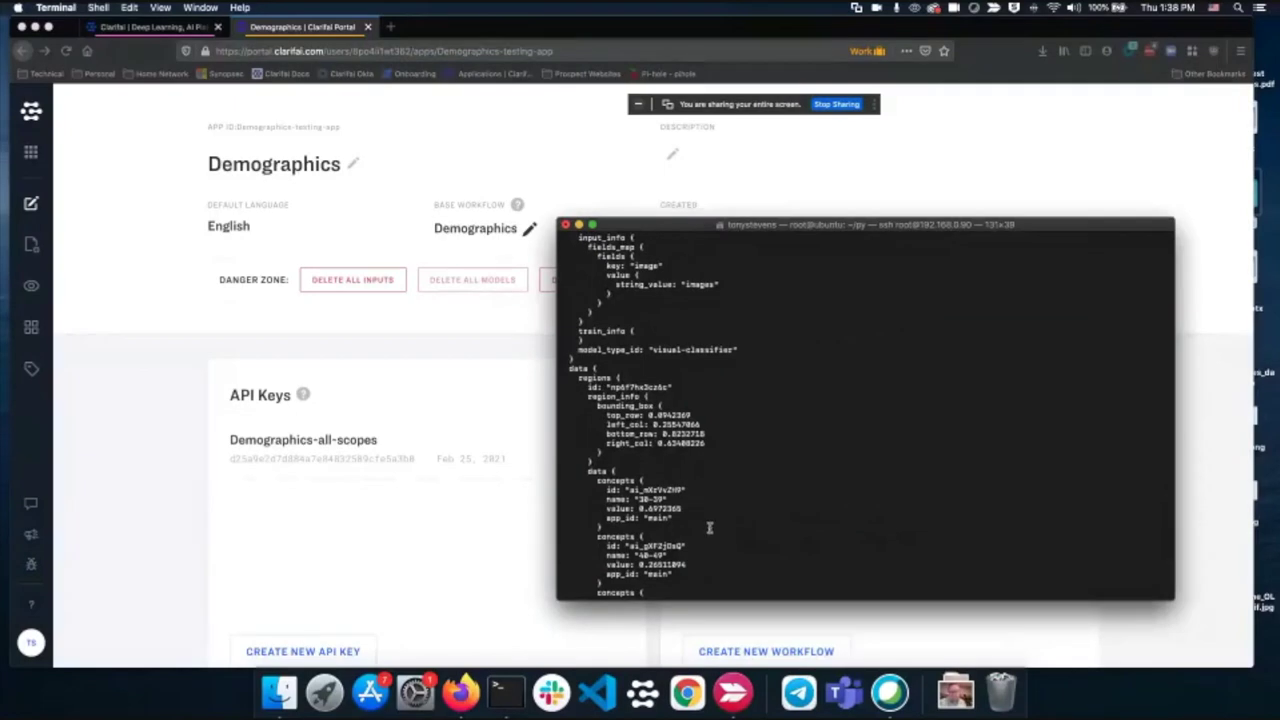
drag(703, 526, 598, 478)
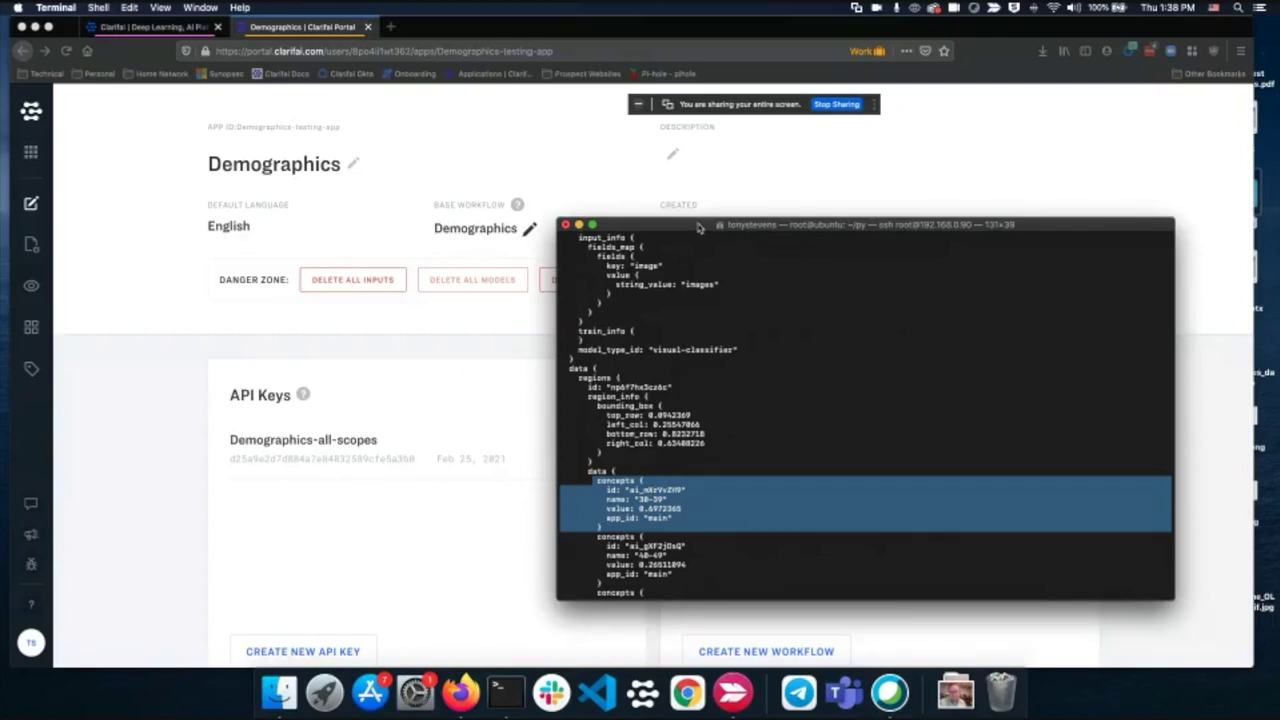
Step: Stop sharing the screen and present the AI 101 for Developers deck in Google Slides from the application portfolio slide
click(828, 105)
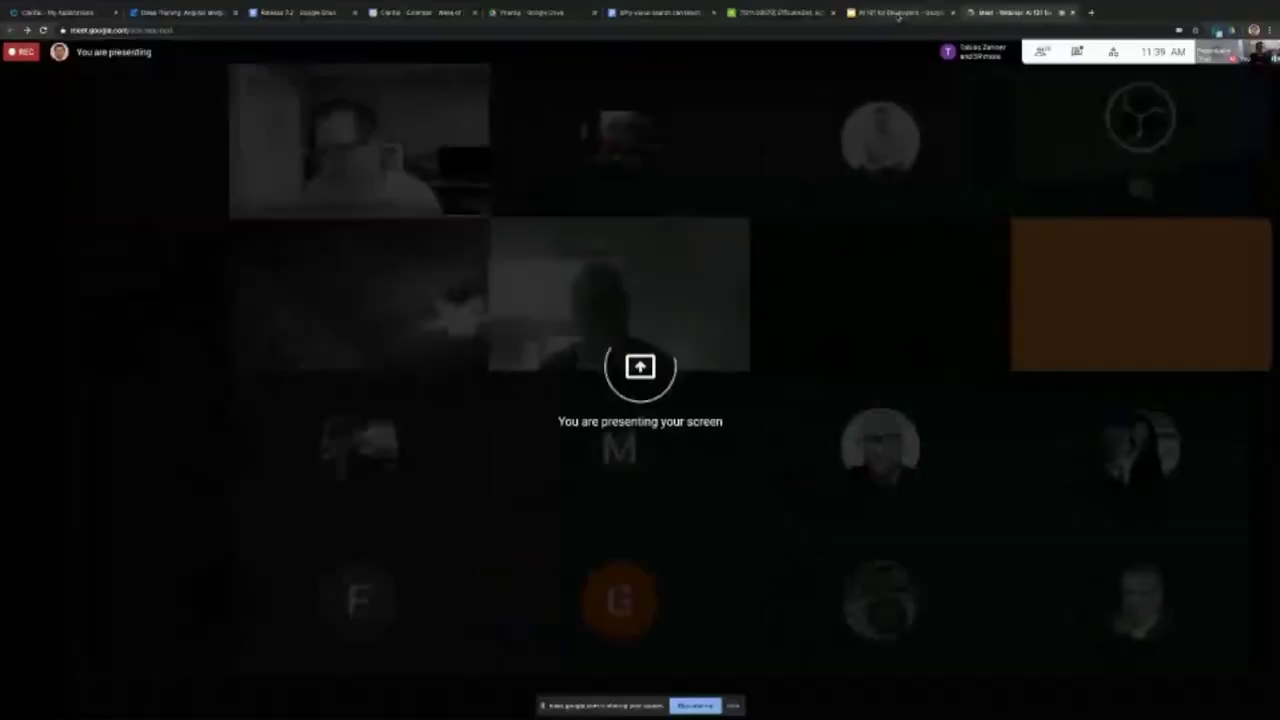
click(898, 14)
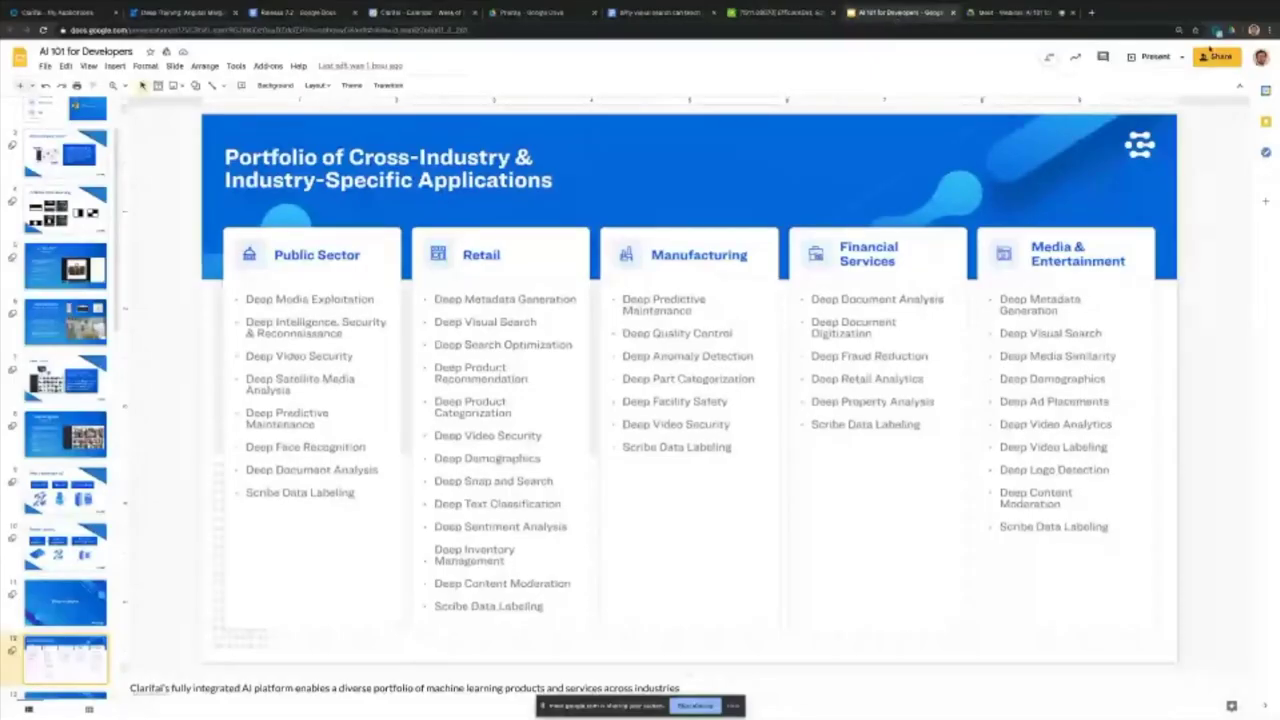
click(1143, 58)
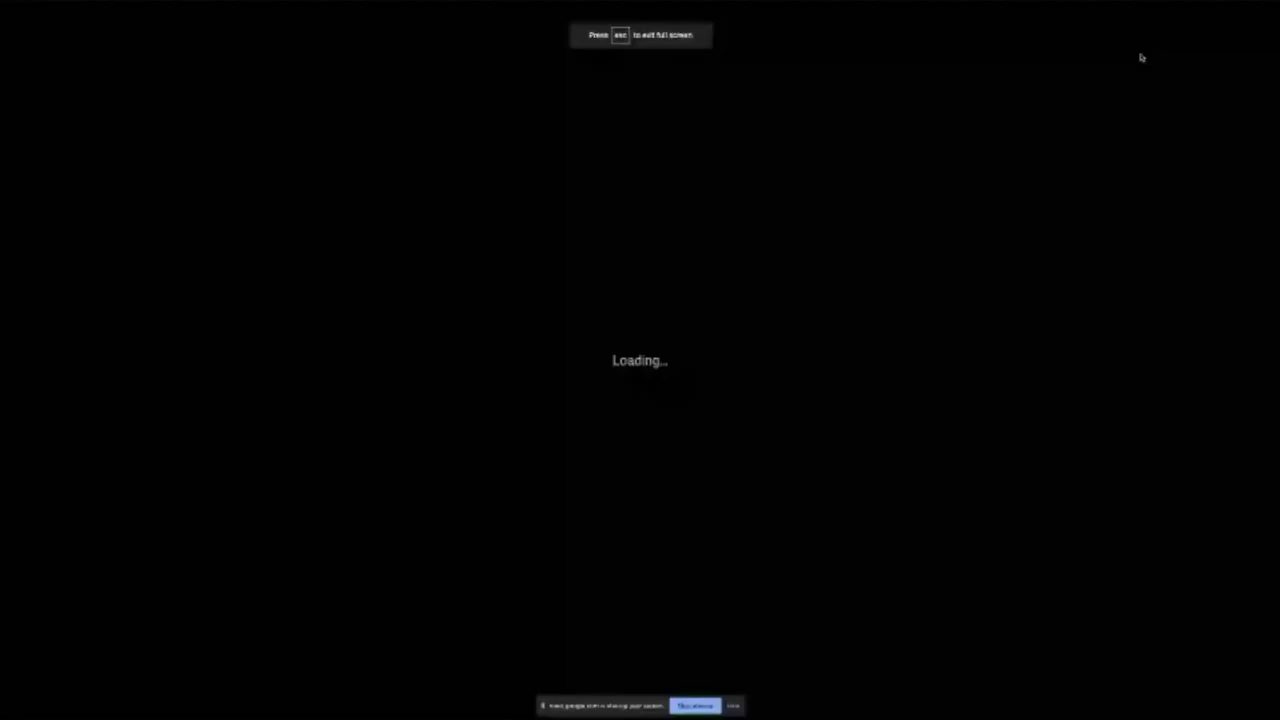